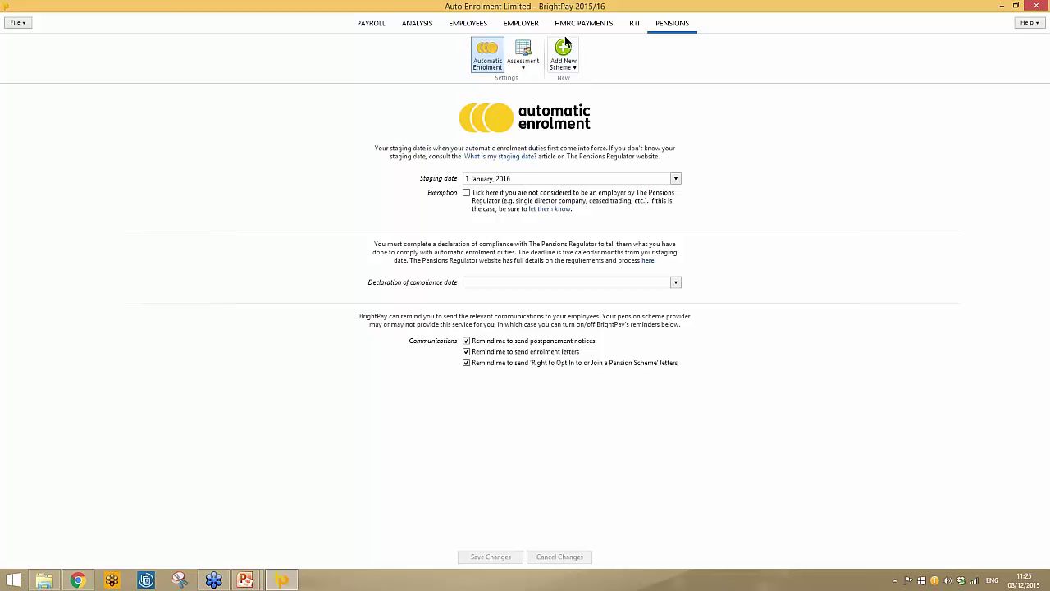
Add a new NEST pension scheme from the Pensions ribbon's scheme list.
click(572, 70)
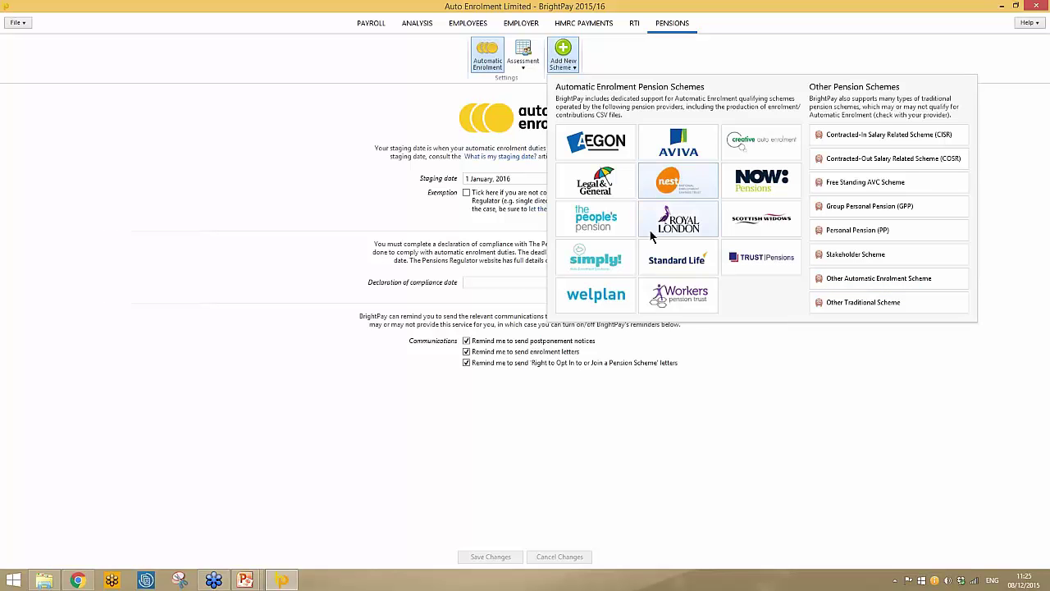
click(669, 188)
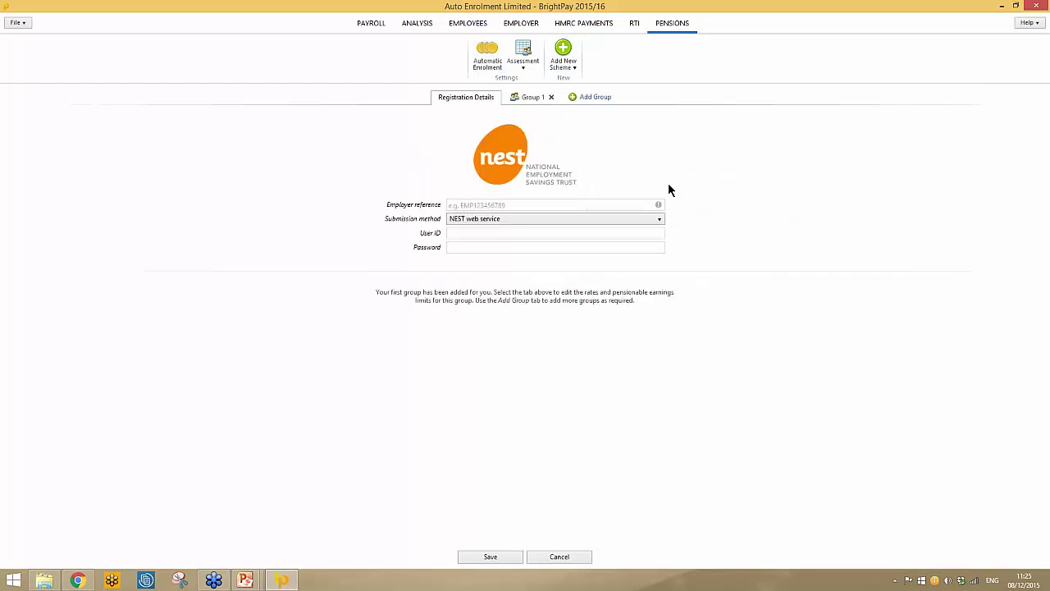
Fill in the scheme's NEST employer reference and go to the Group 1 settings.
click(546, 205)
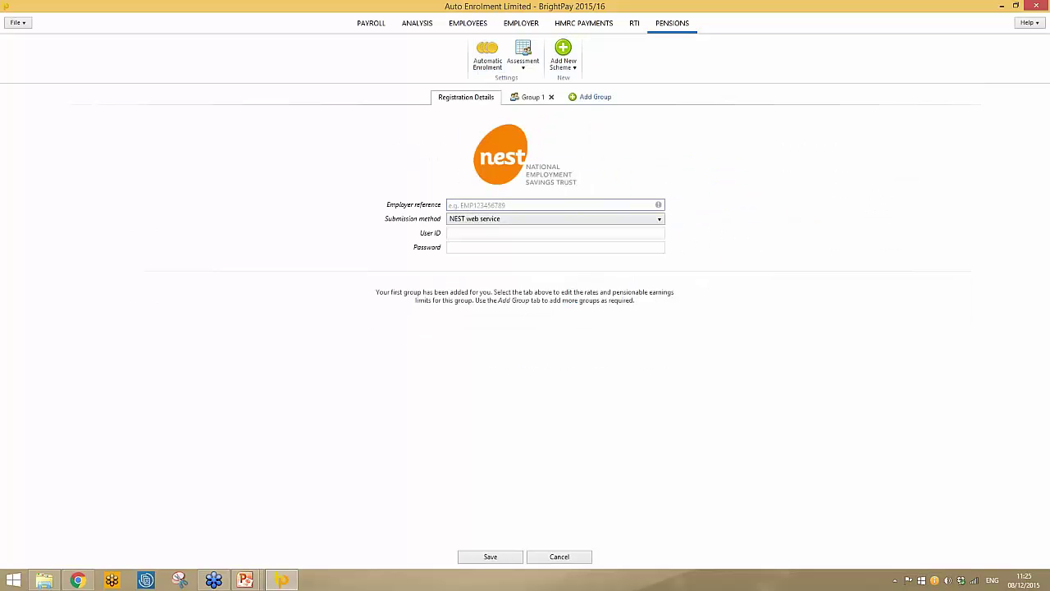
text(EMP123456789)
click(520, 99)
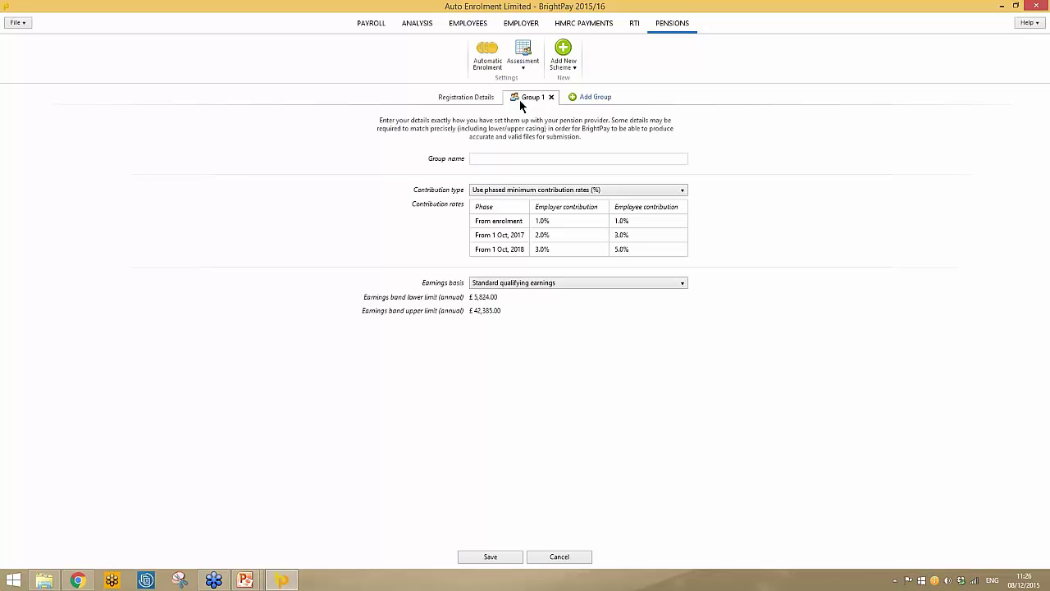
Name the first group 'weekly' and keep phased minimum contribution rates.
click(505, 160)
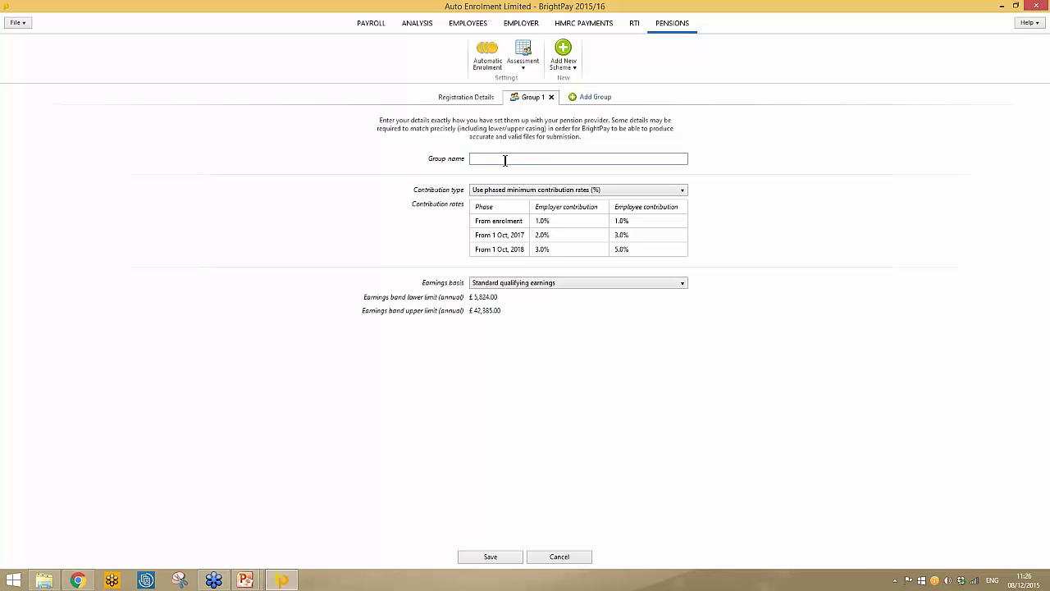
text(weekly)
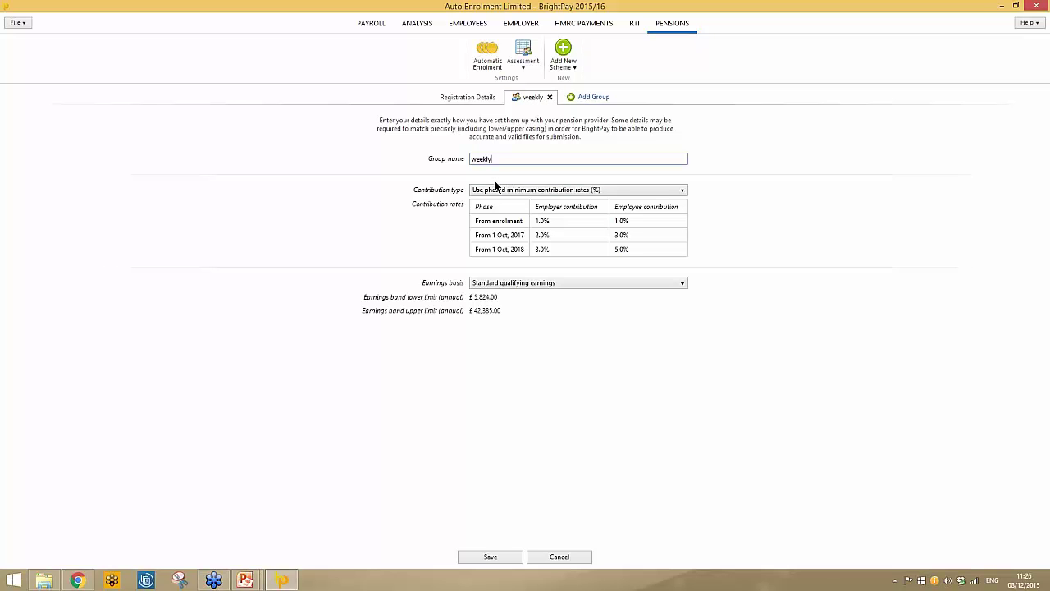
click(620, 189)
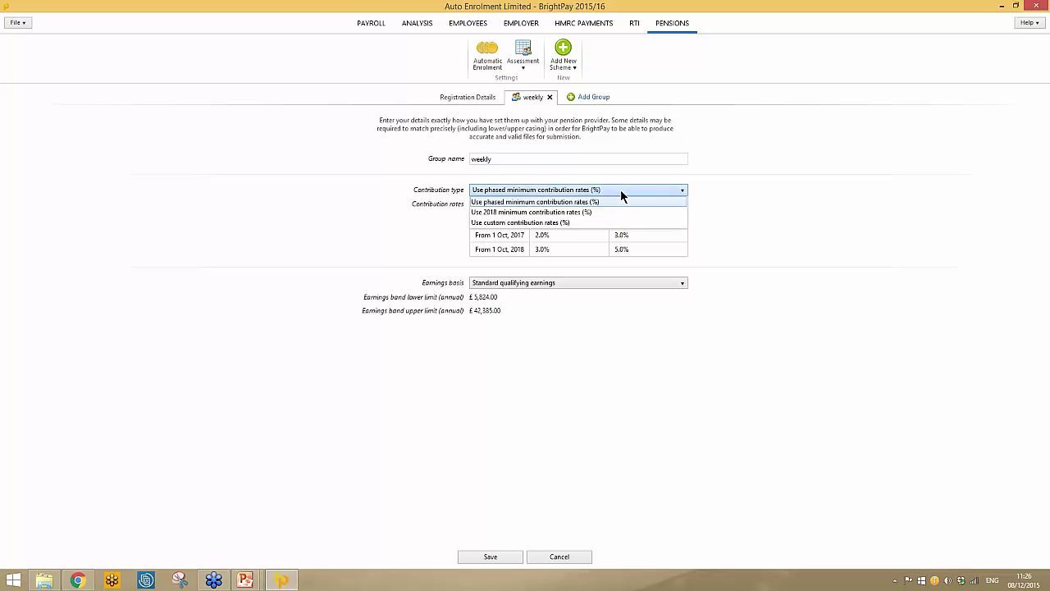
click(581, 205)
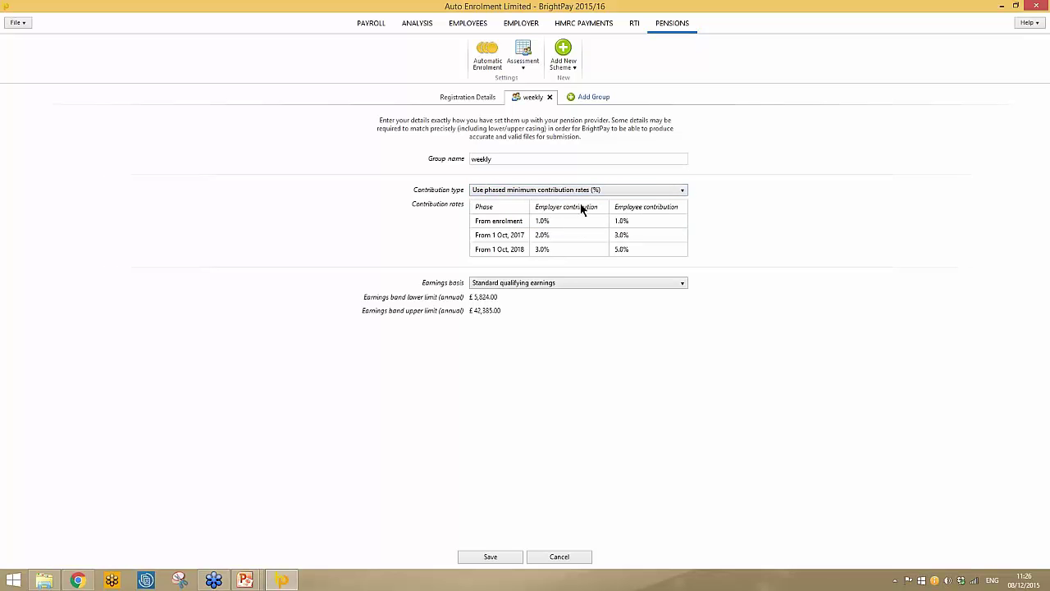
Set the earnings basis to standard qualifying earnings (£5,824.00–£42,385.00) after trying Custom.
click(547, 284)
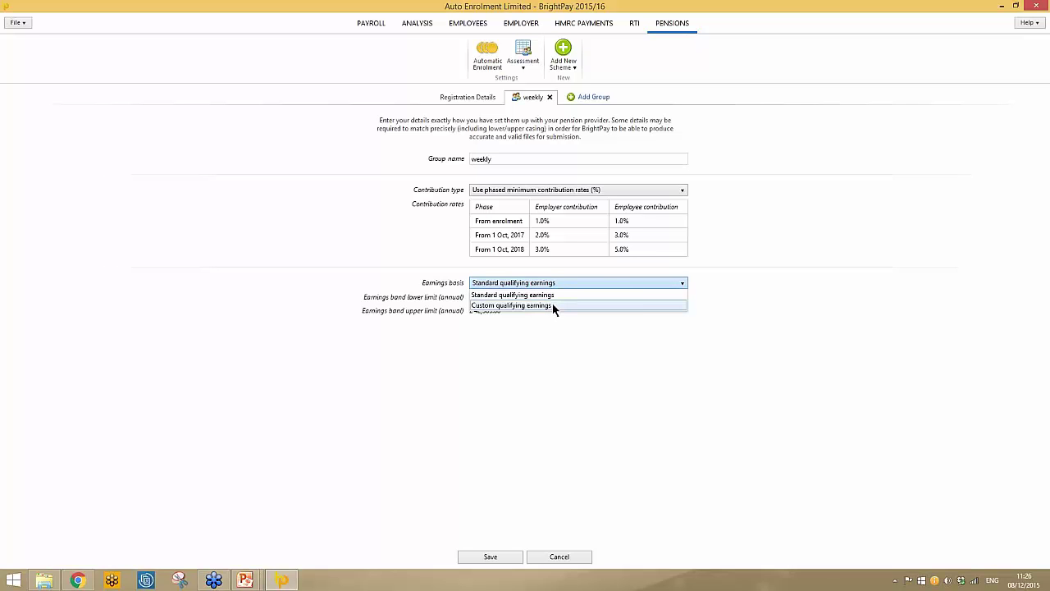
click(552, 304)
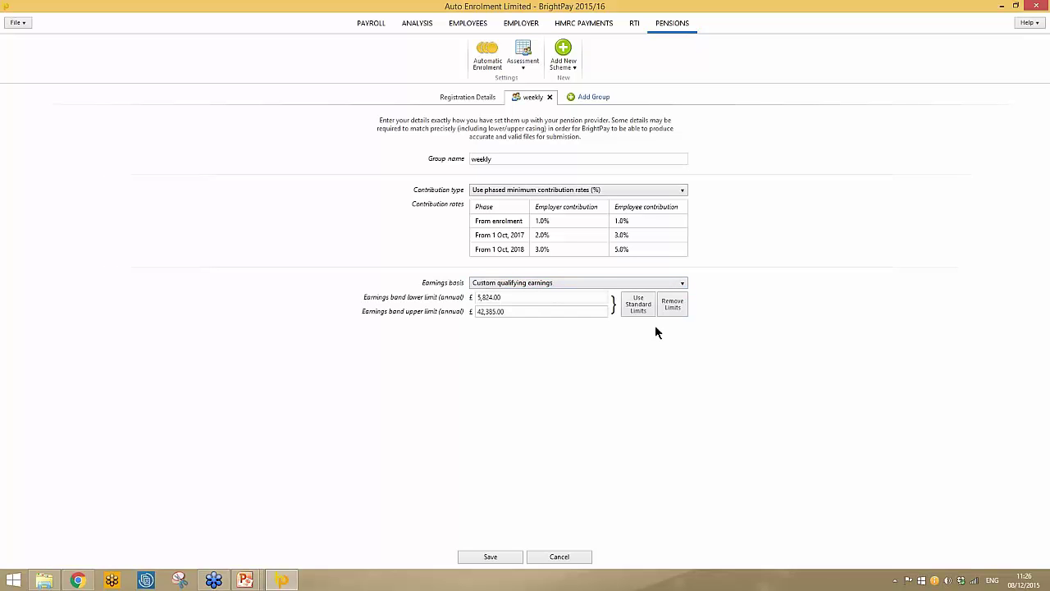
click(603, 286)
click(595, 295)
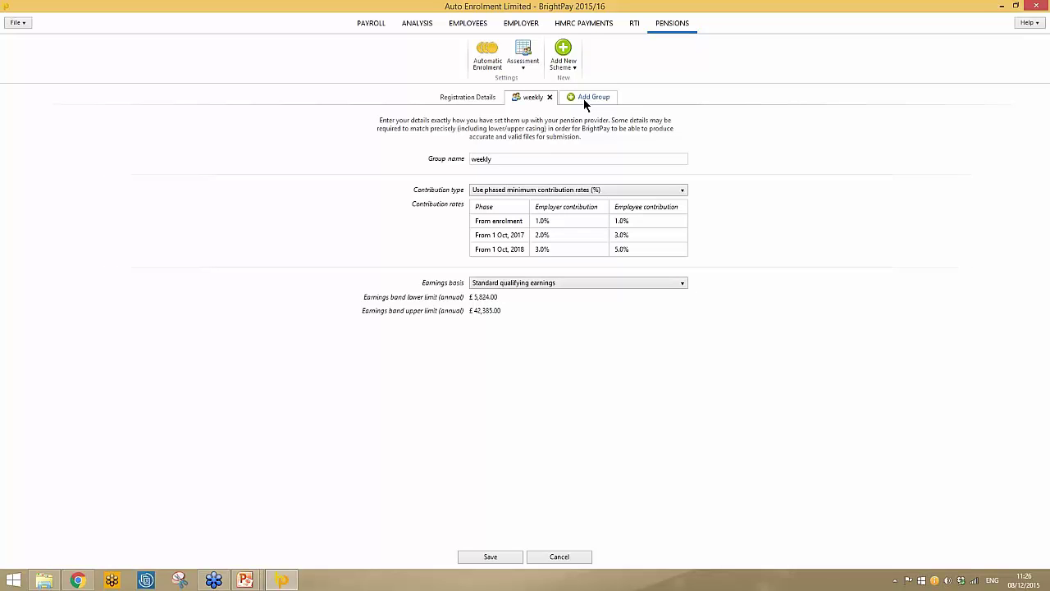
Add a second group named 'monthly' and save the NEST scheme.
click(584, 98)
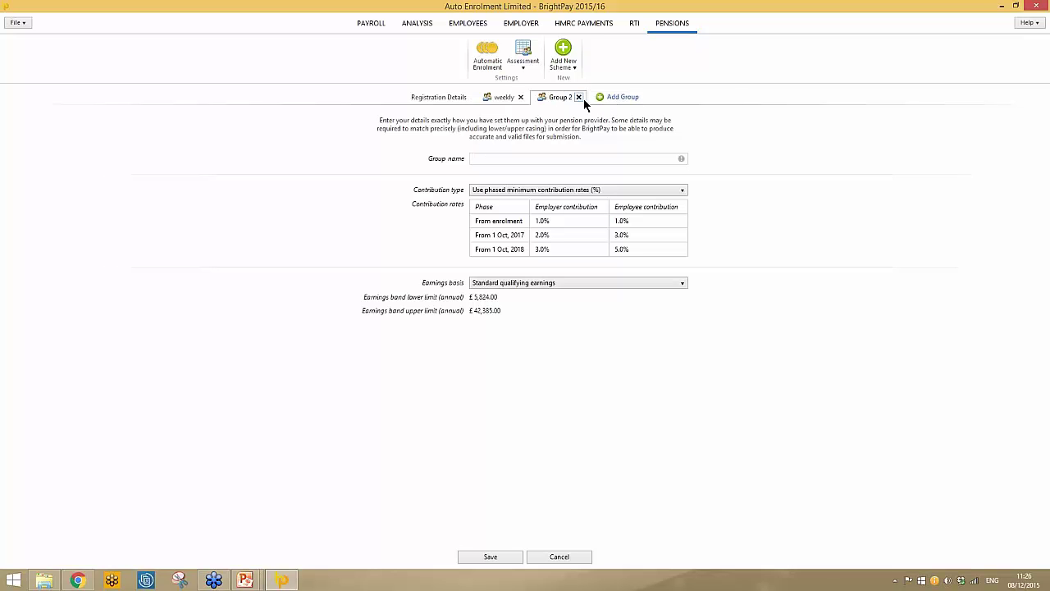
click(498, 160)
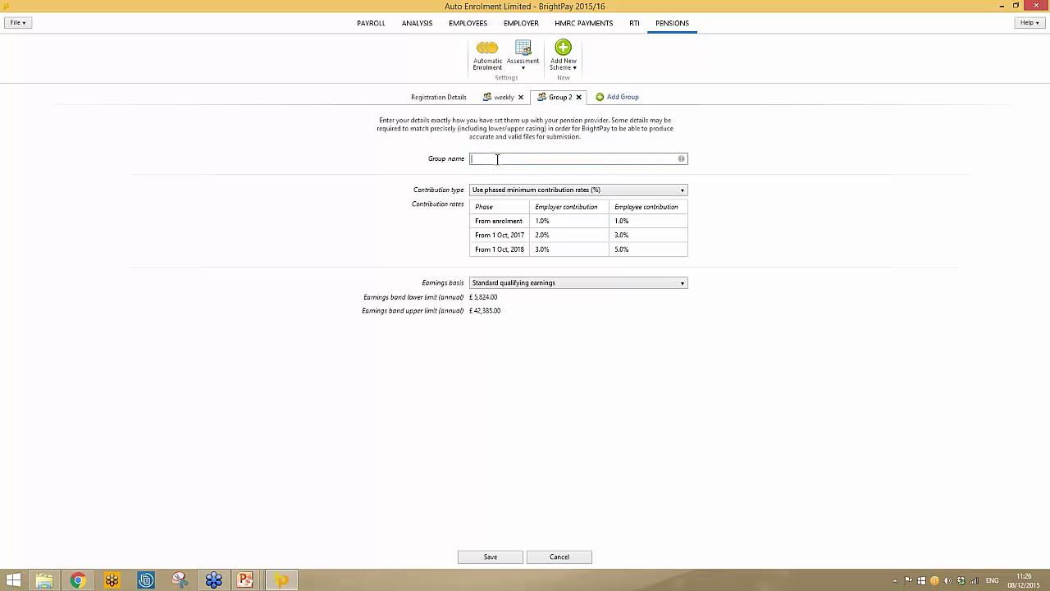
text(monthly)
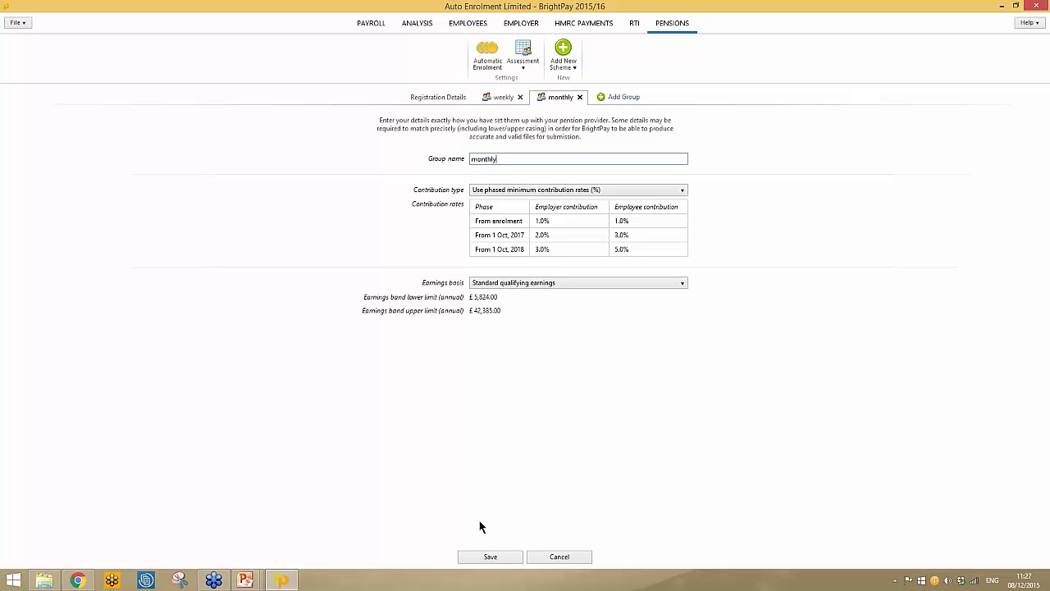
click(497, 556)
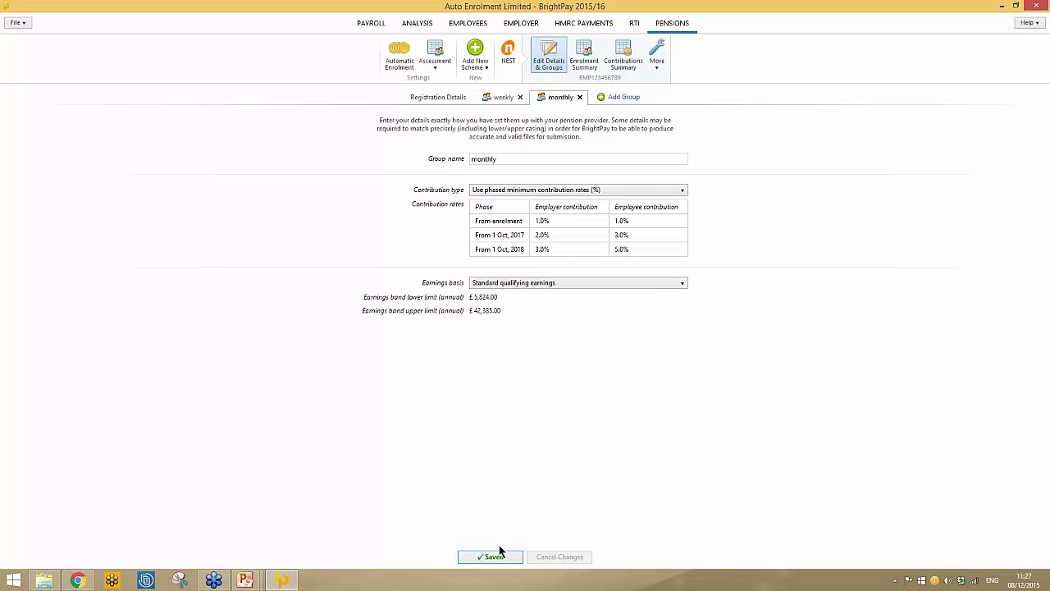
click(433, 65)
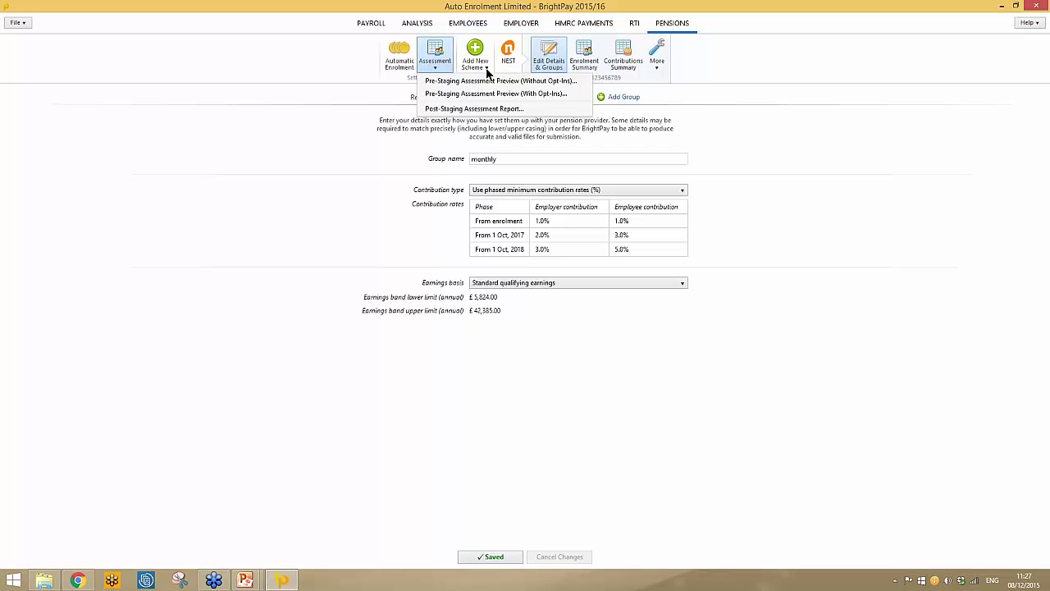
click(504, 94)
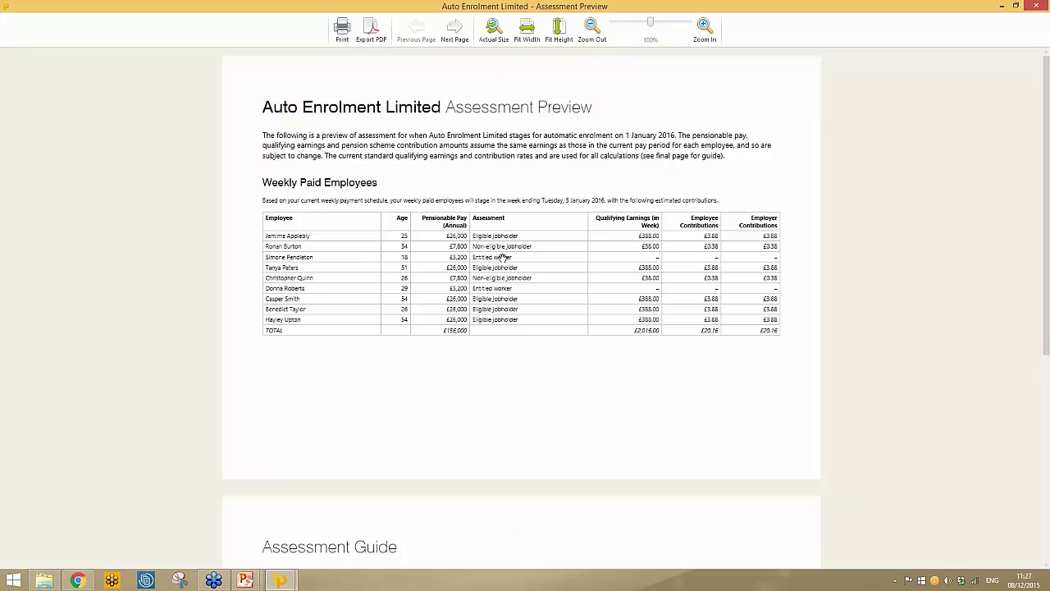
scroll(501, 259, down, 1)
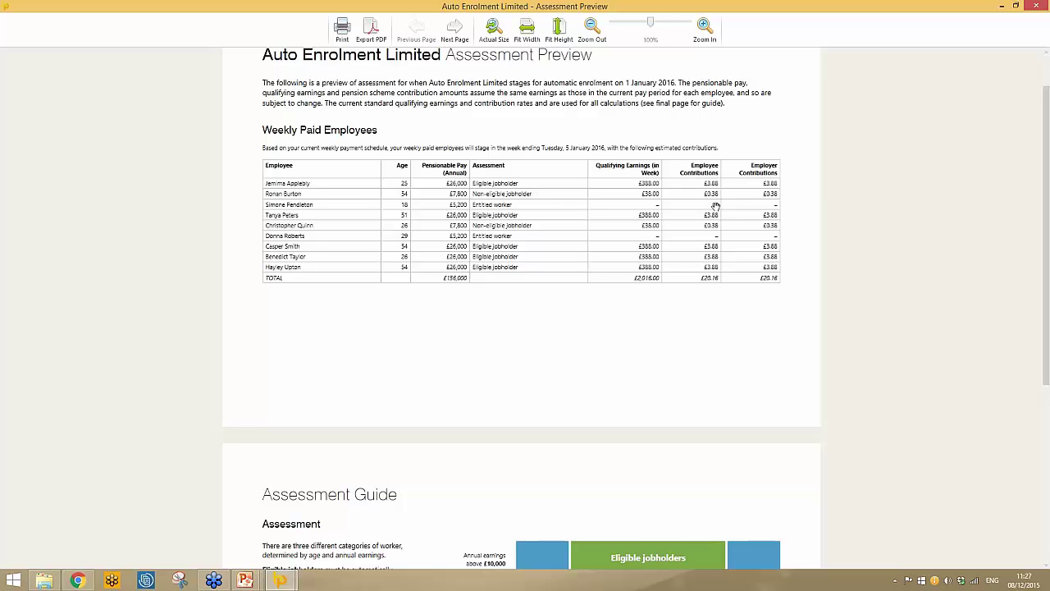
scroll(542, 331, down, 5)
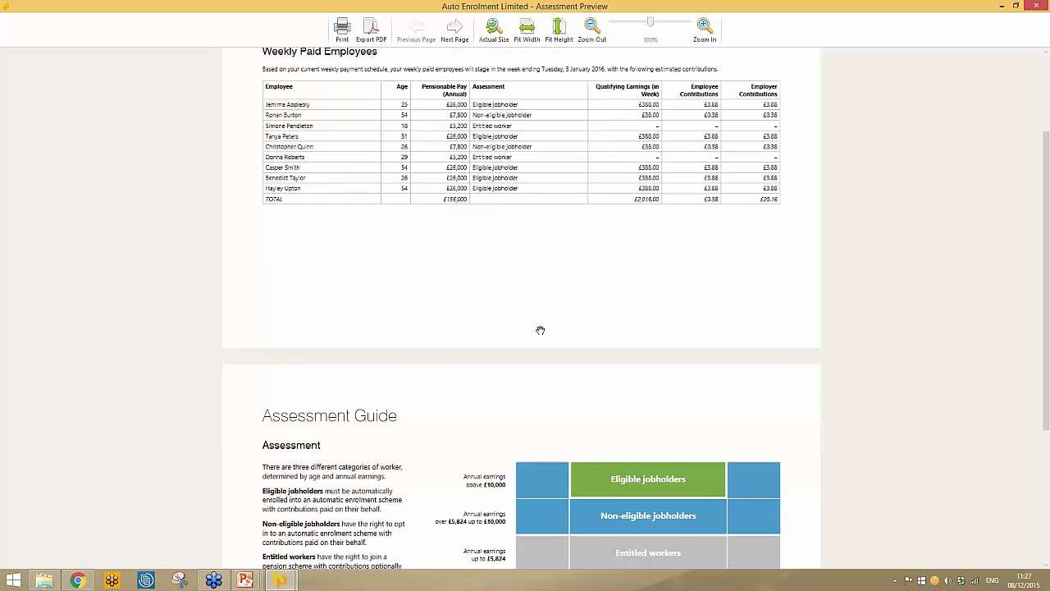
scroll(510, 353, down, 1)
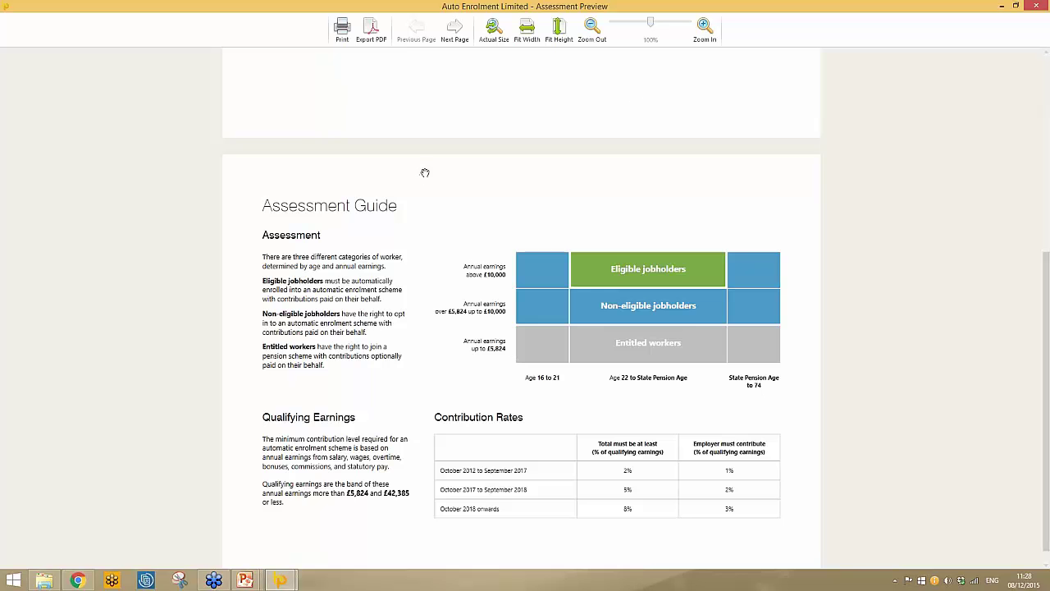
scroll(546, 161, up, 3)
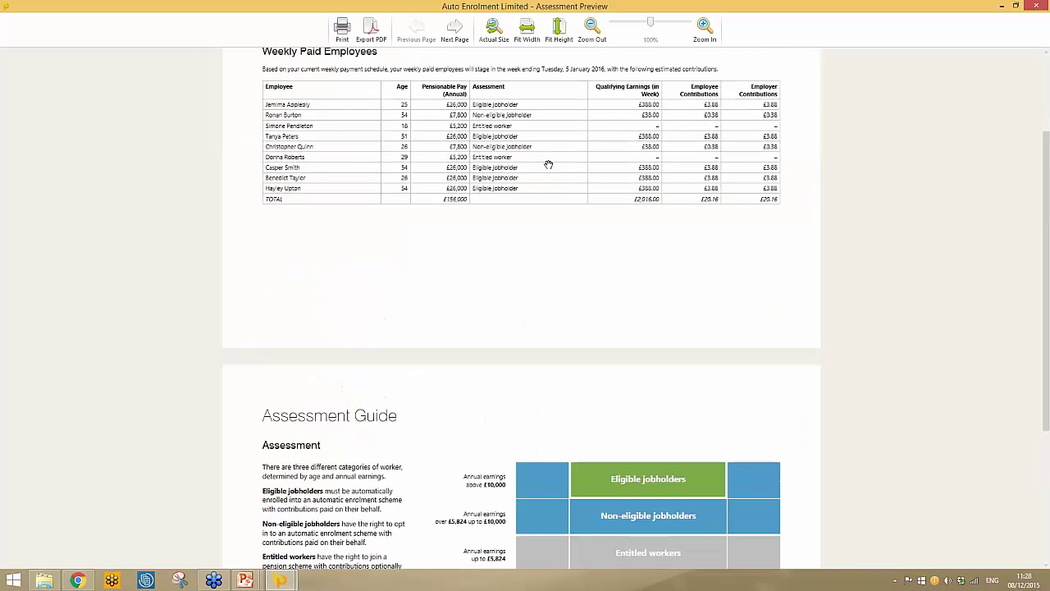
scroll(548, 165, up, 2)
click(1037, 6)
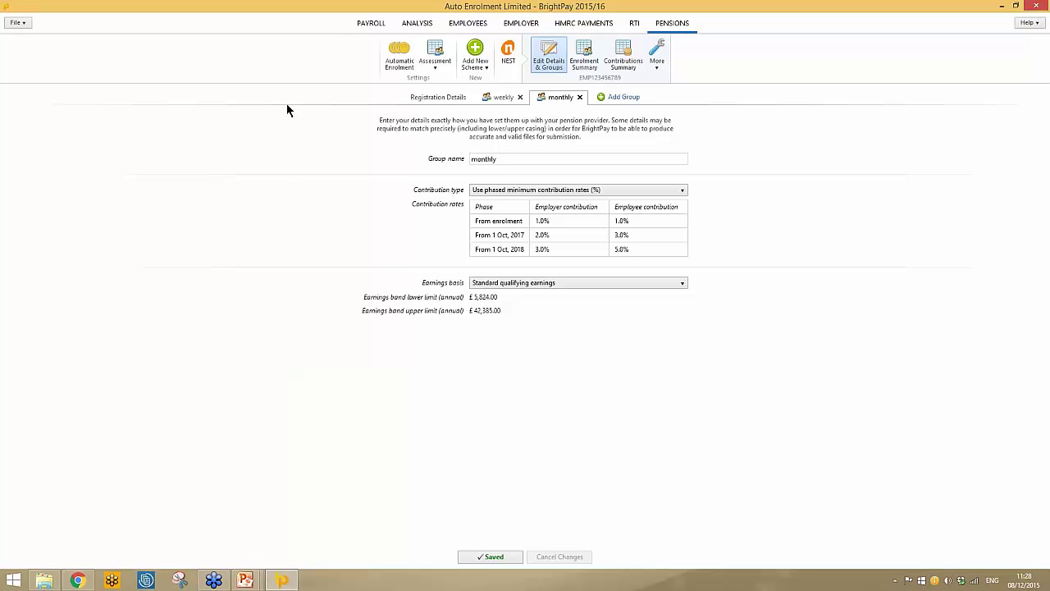
Finalise the week 39 payslips and open the first employee's week 40 payslip.
click(366, 31)
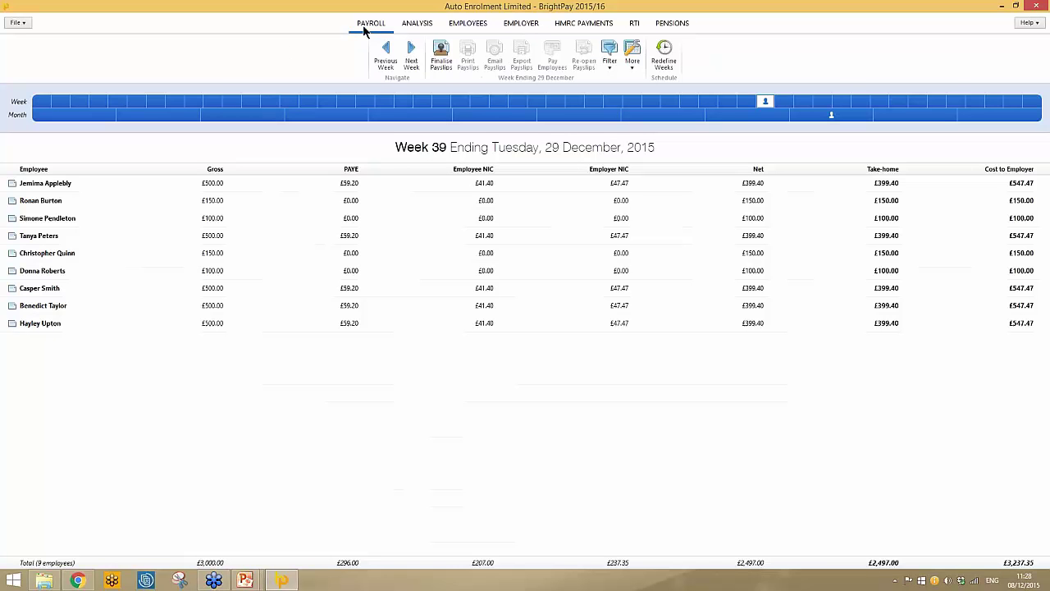
click(441, 55)
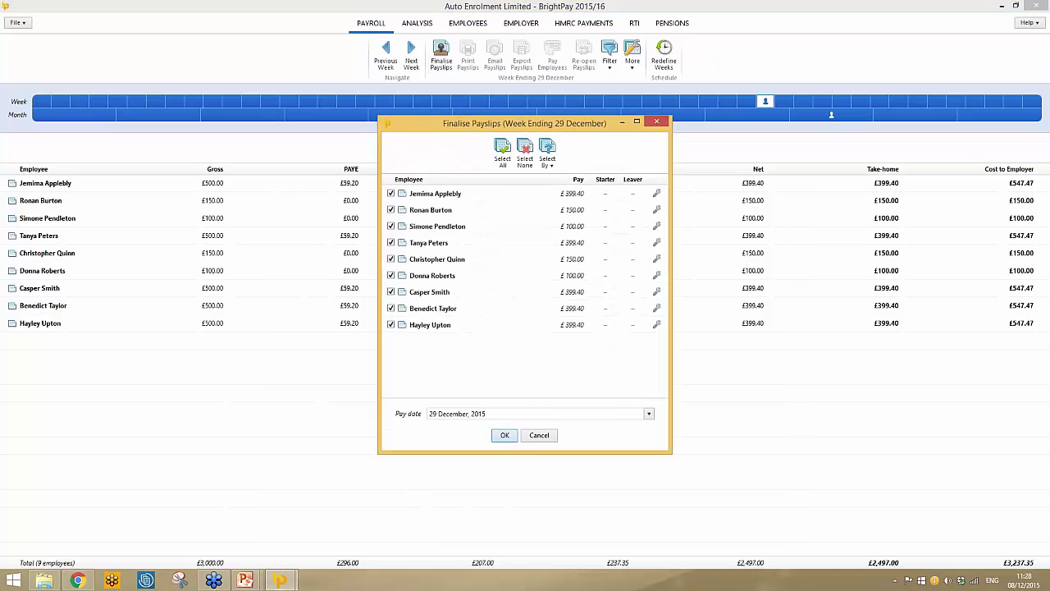
key(Return)
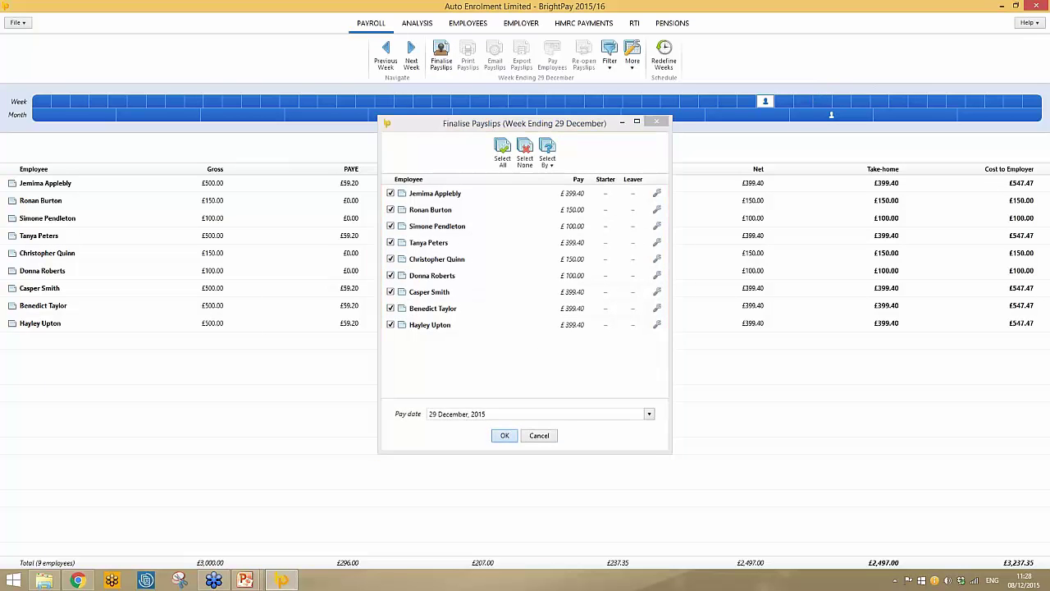
click(785, 103)
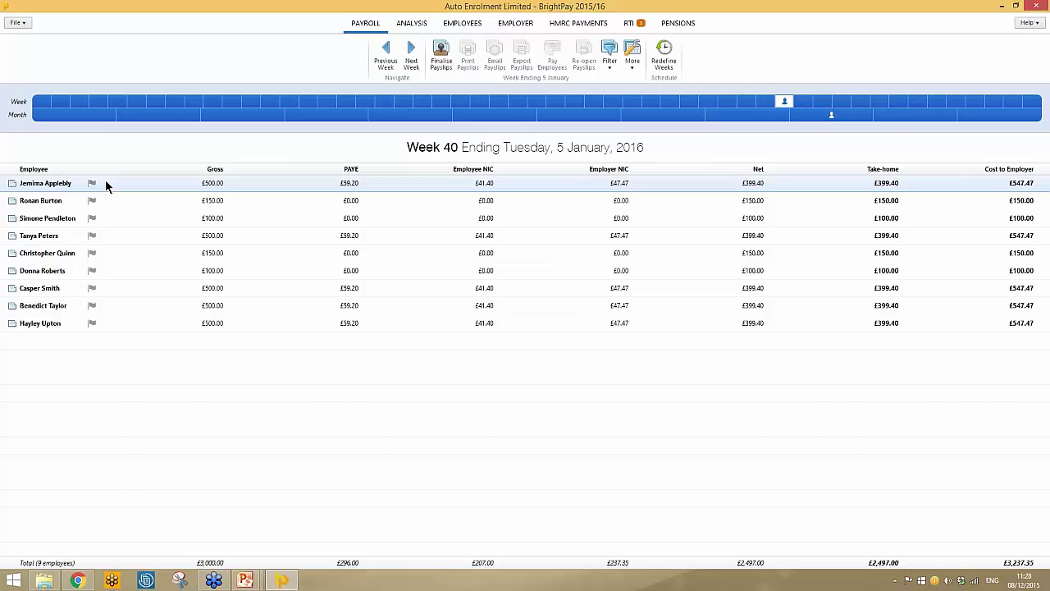
click(108, 181)
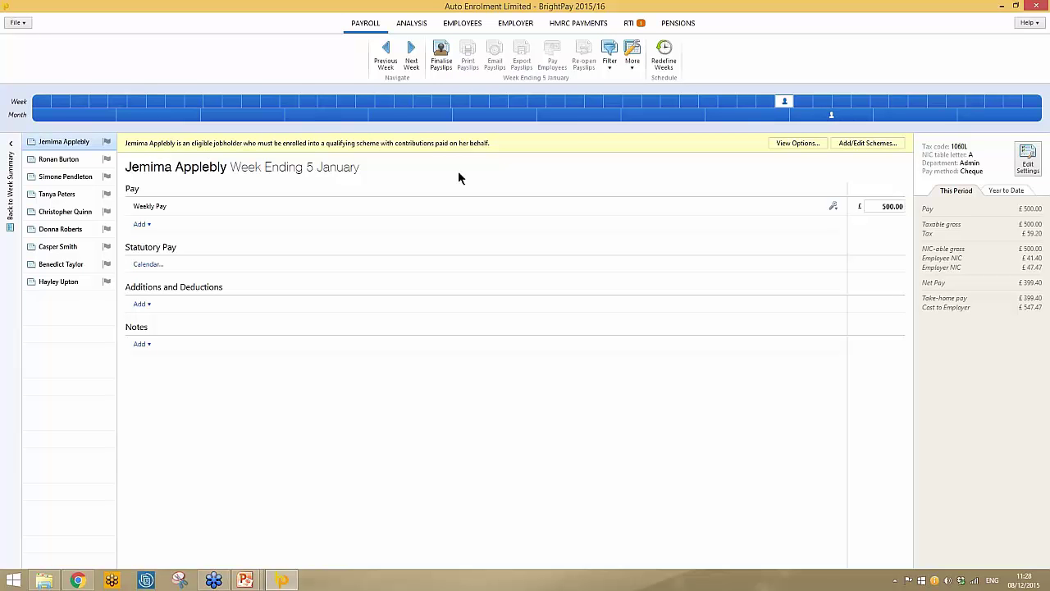
Enrol the first employee into the NEST 'weekly' group with relief-at-source tax relief.
click(786, 146)
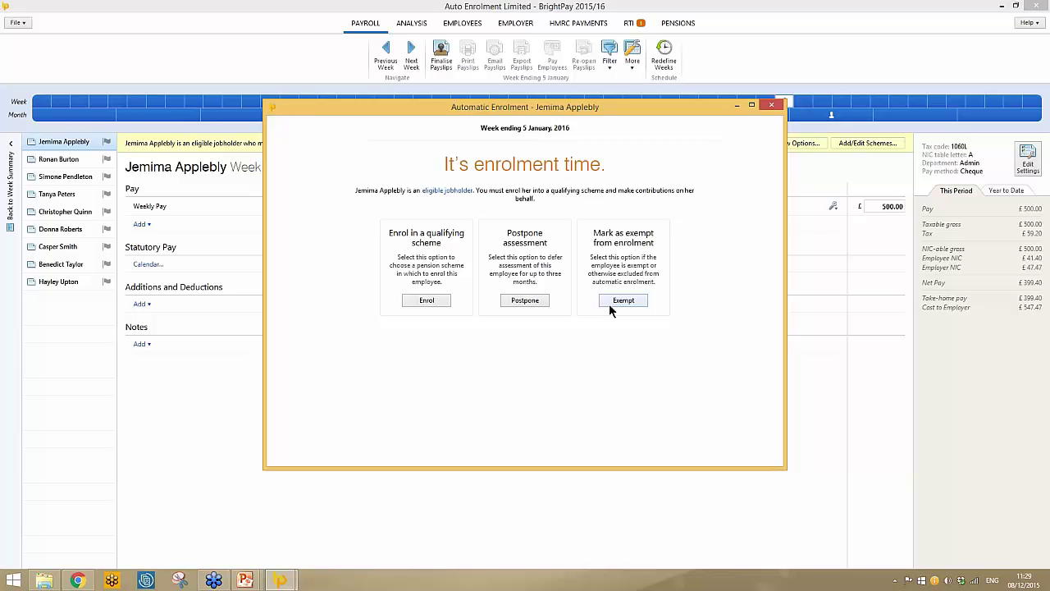
click(426, 301)
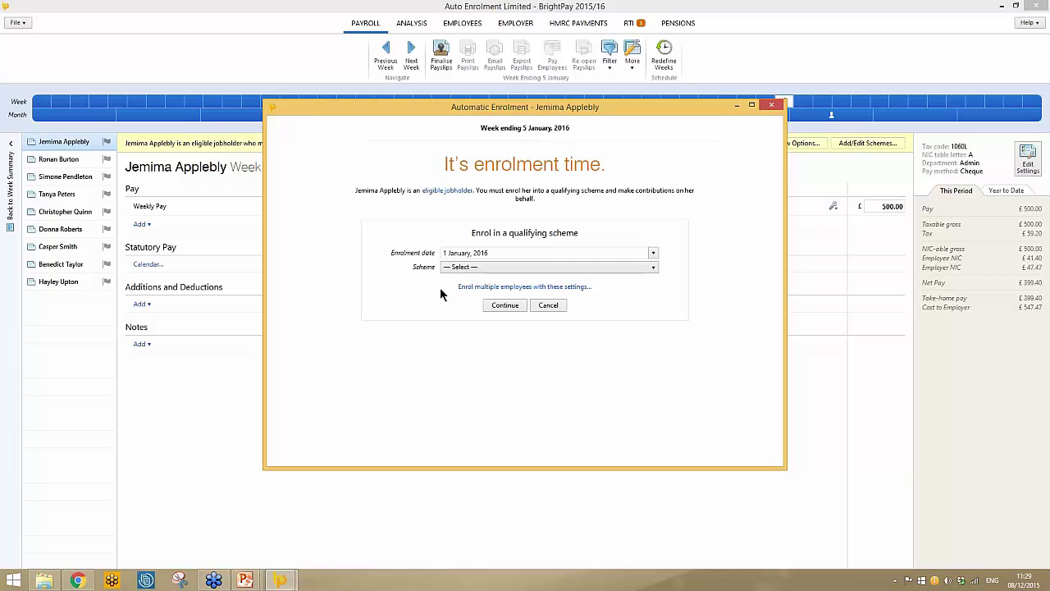
click(617, 268)
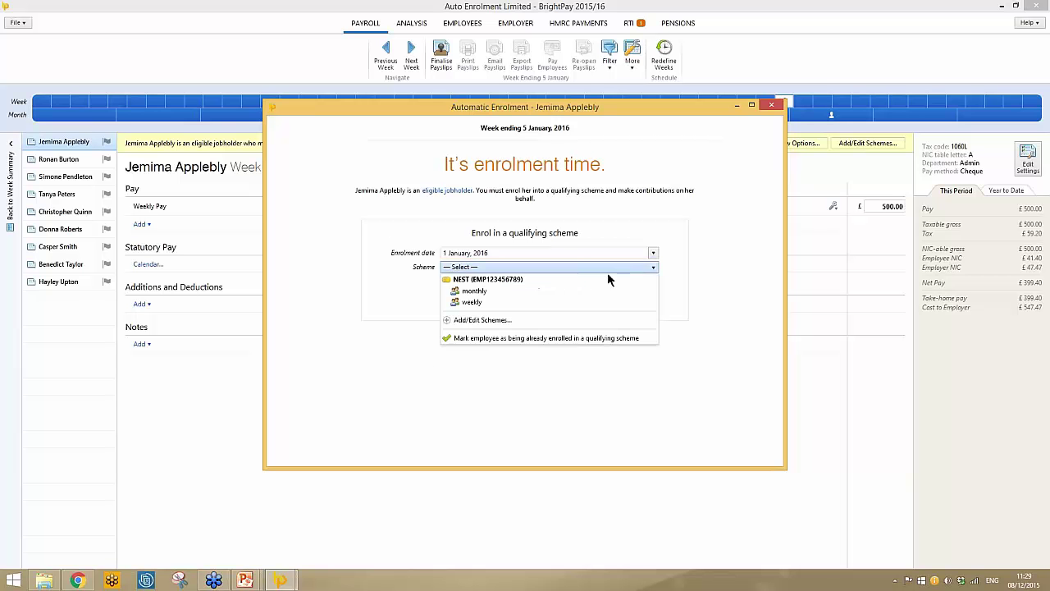
click(502, 301)
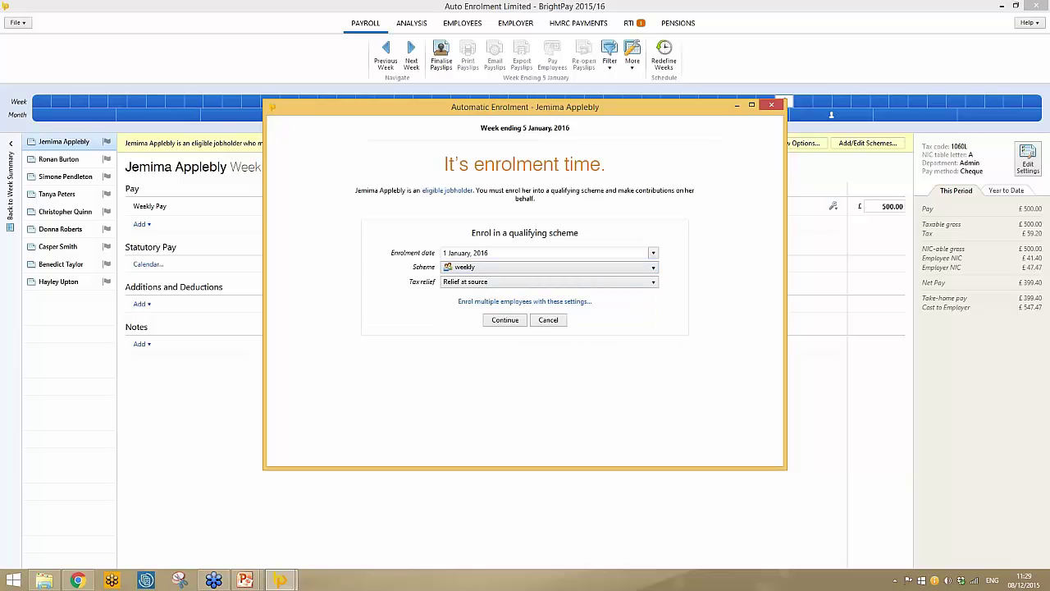
click(583, 281)
click(529, 327)
click(504, 320)
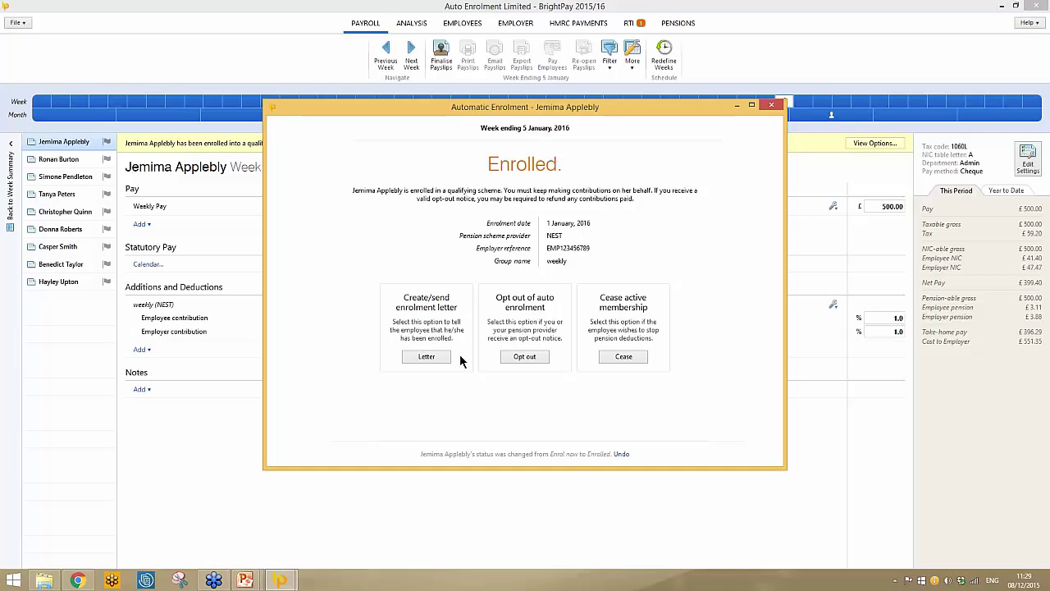
click(432, 357)
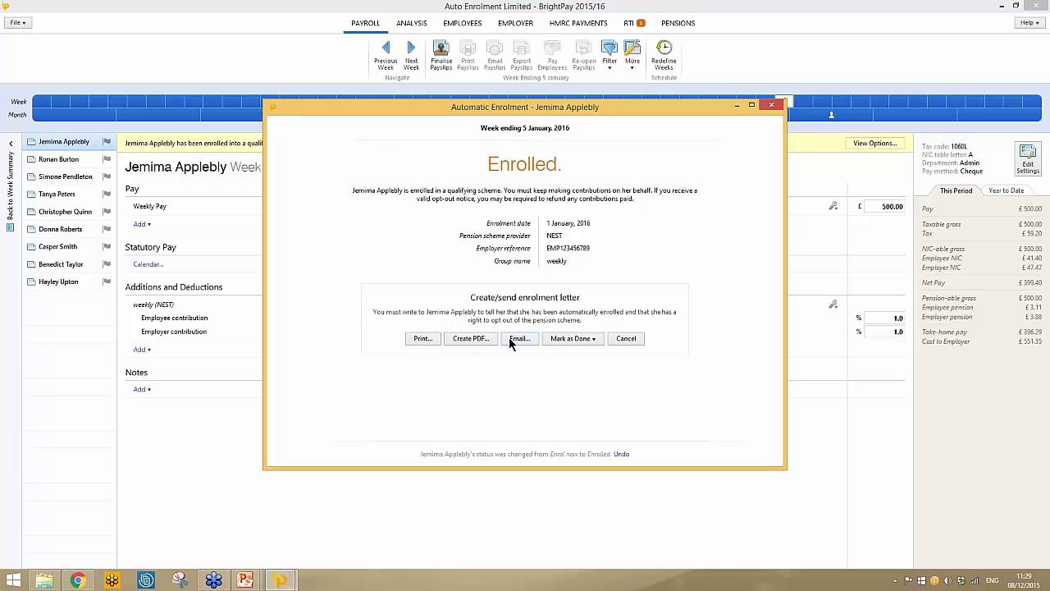
Preview the enrolment letter, then close the preview and print settings without printing.
click(421, 339)
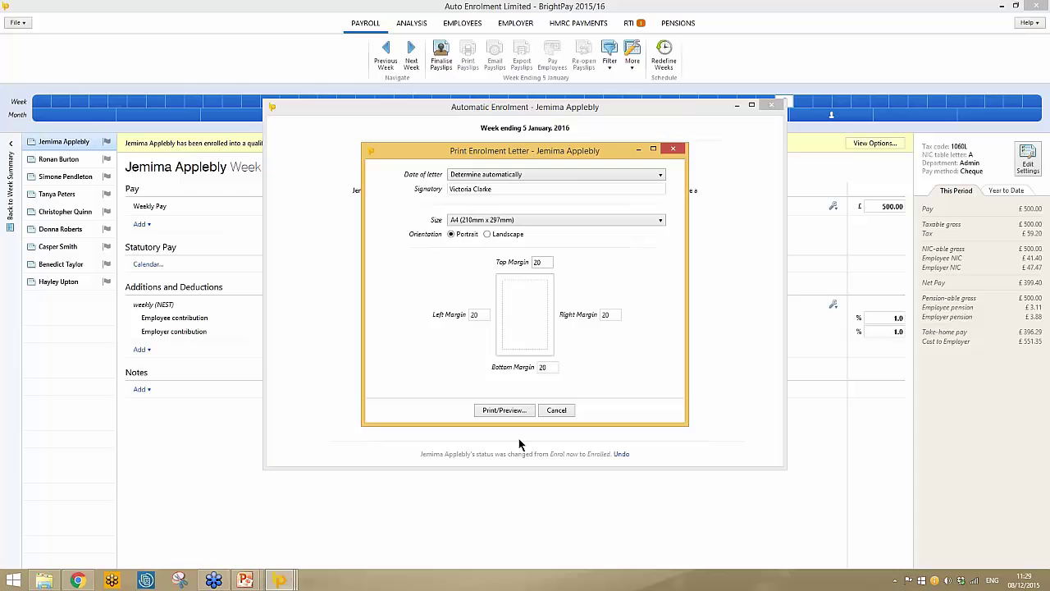
click(504, 410)
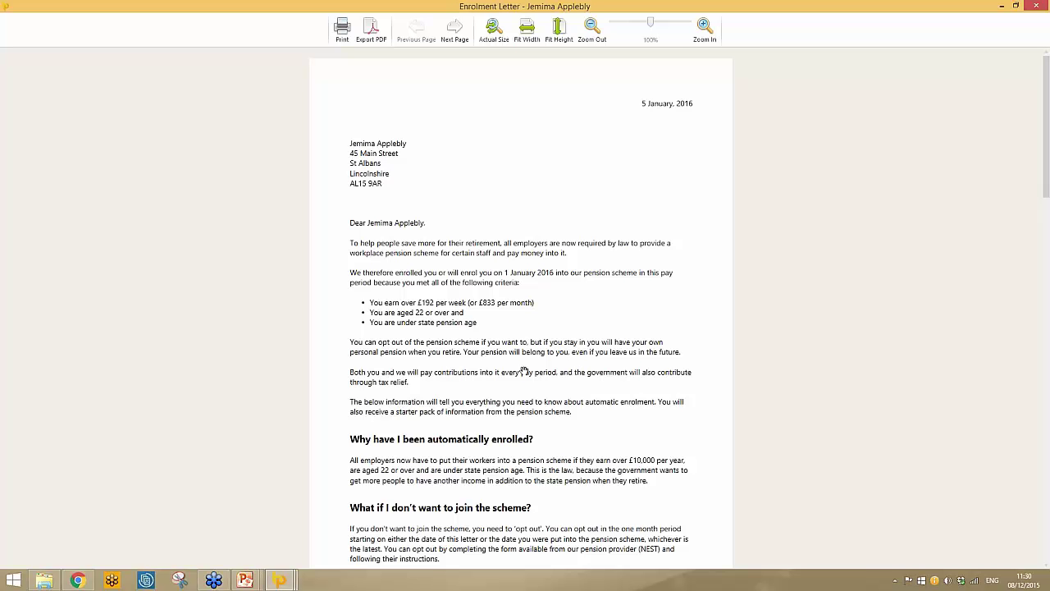
scroll(523, 369, down, 3)
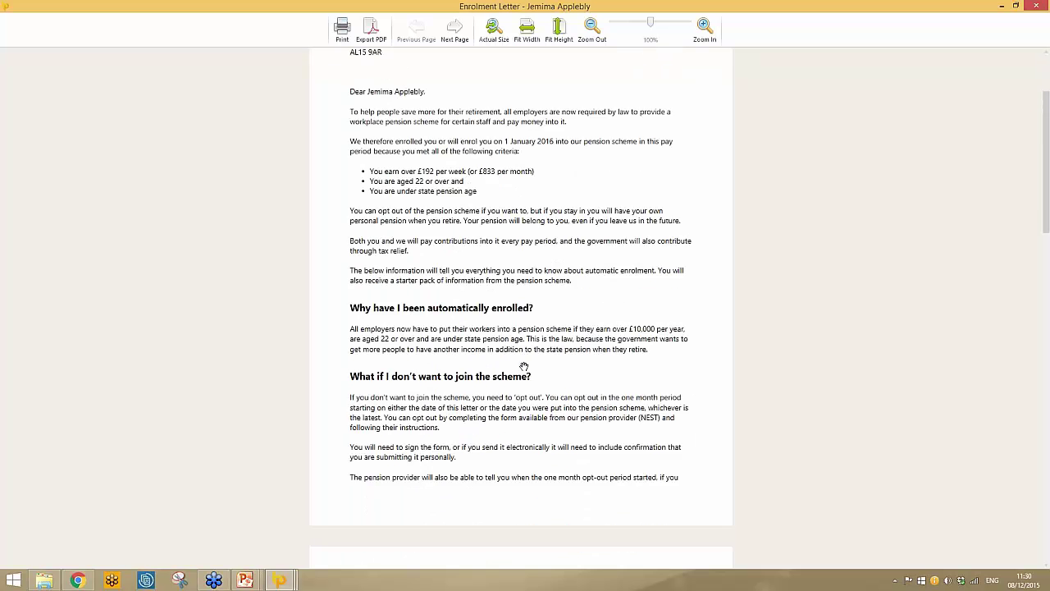
scroll(523, 367, down, 7)
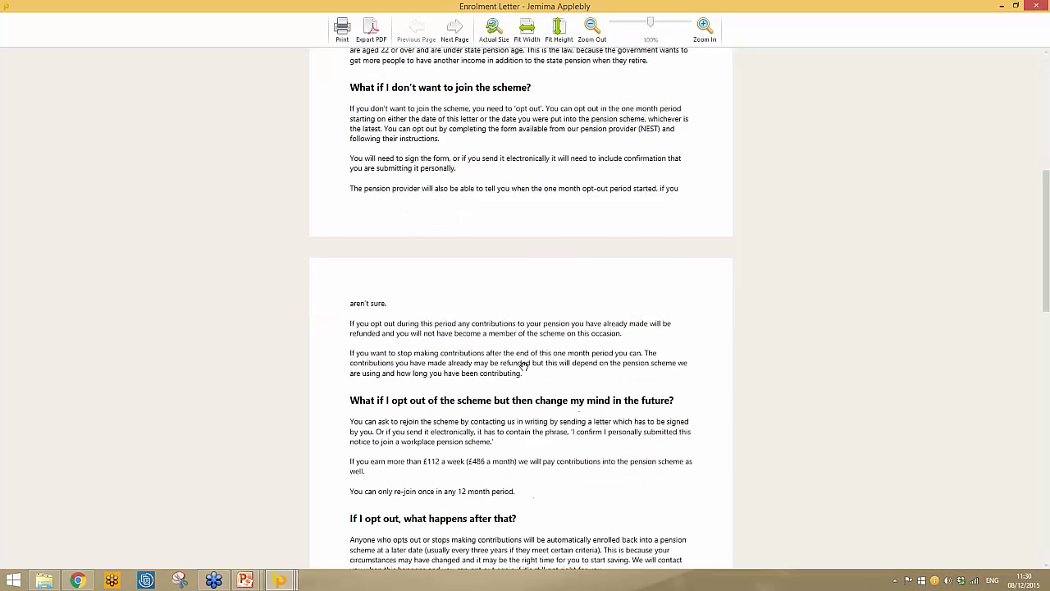
scroll(515, 358, down, 1)
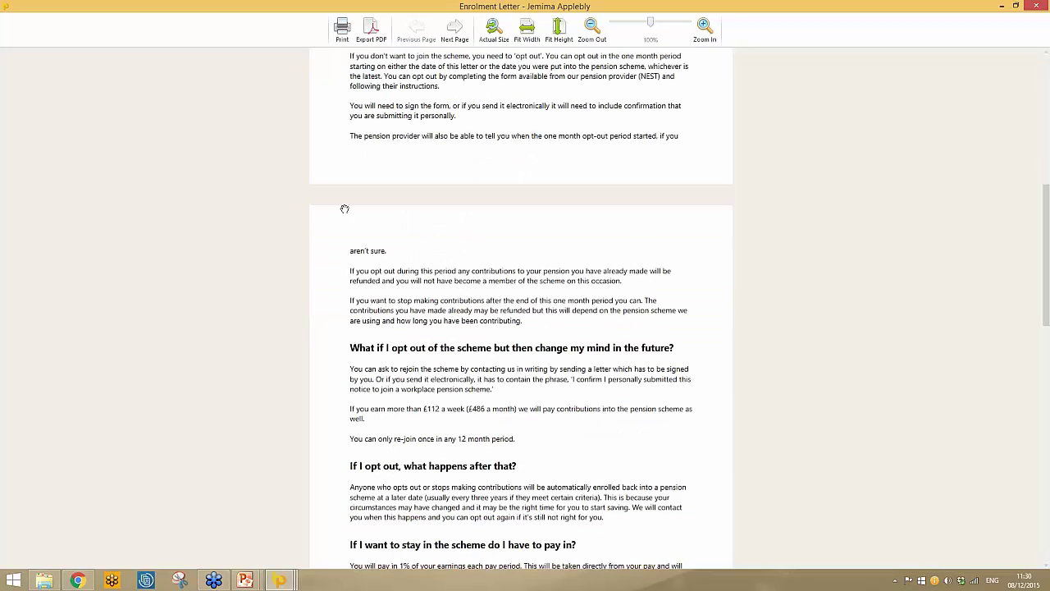
scroll(418, 273, down, 4)
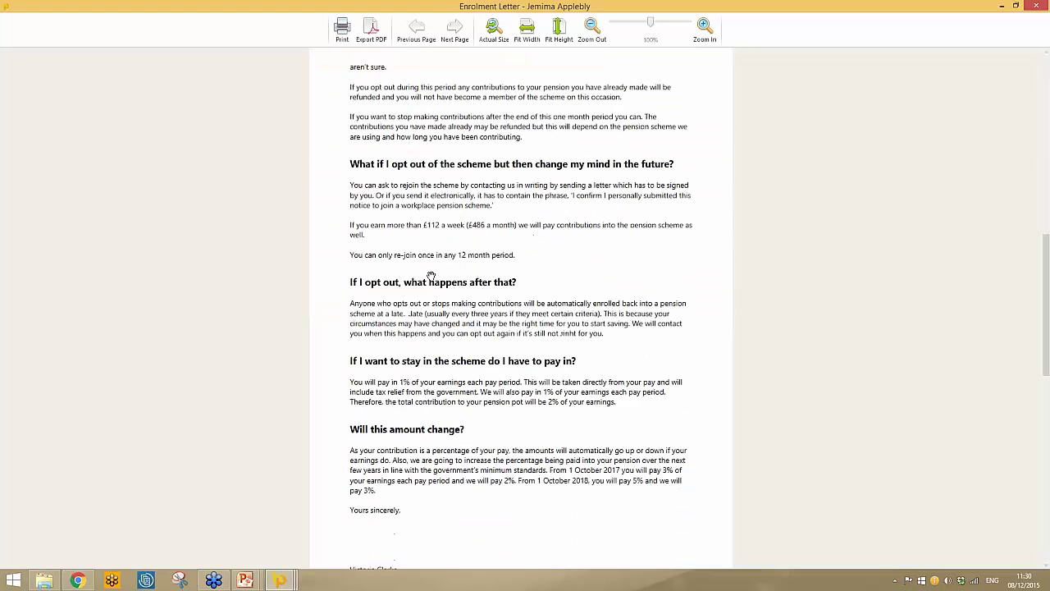
scroll(431, 275, up, 9)
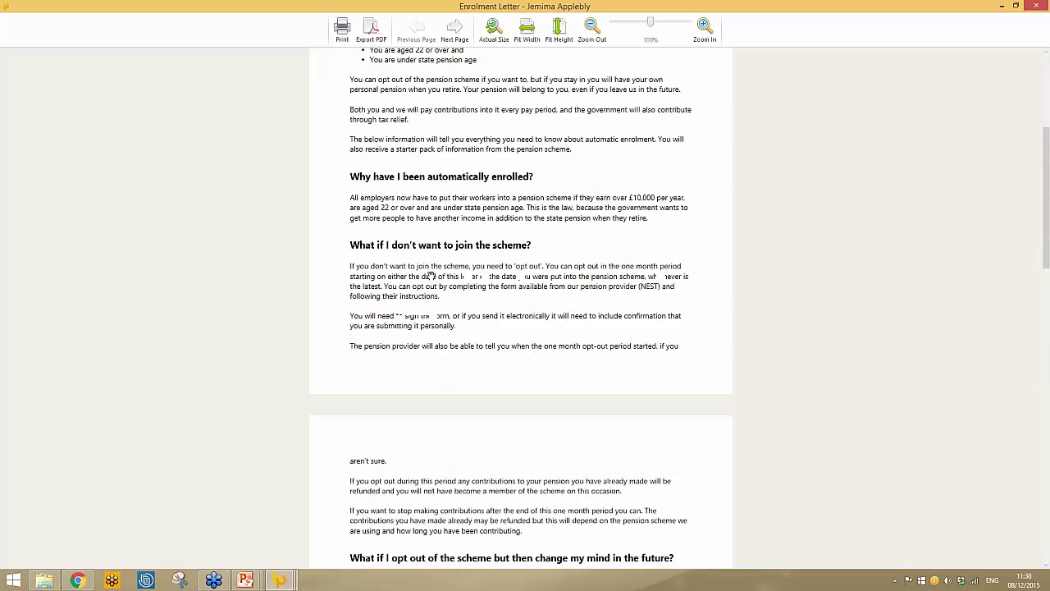
scroll(430, 275, up, 6)
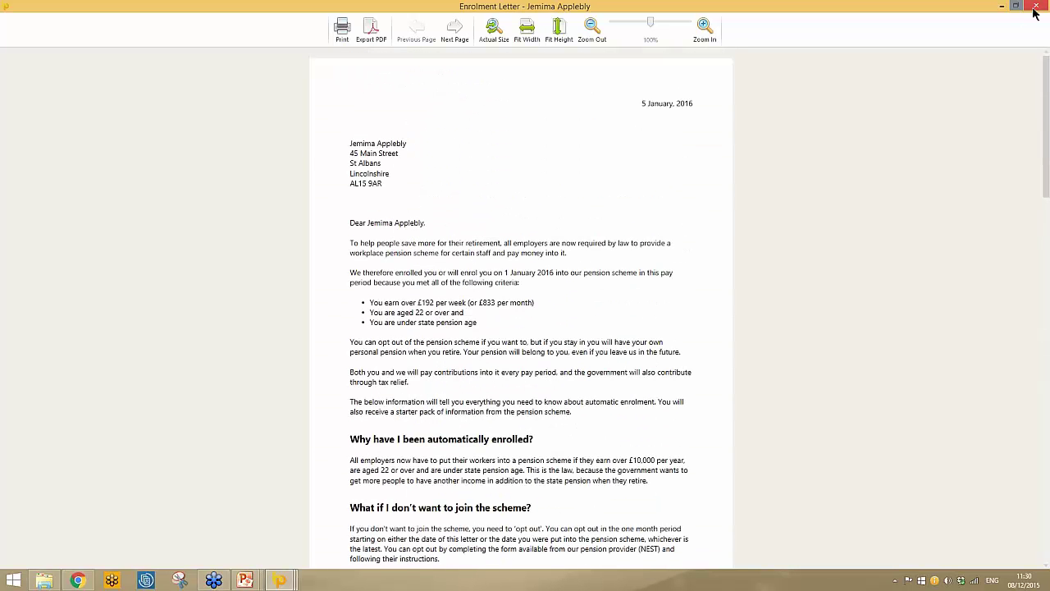
click(1034, 8)
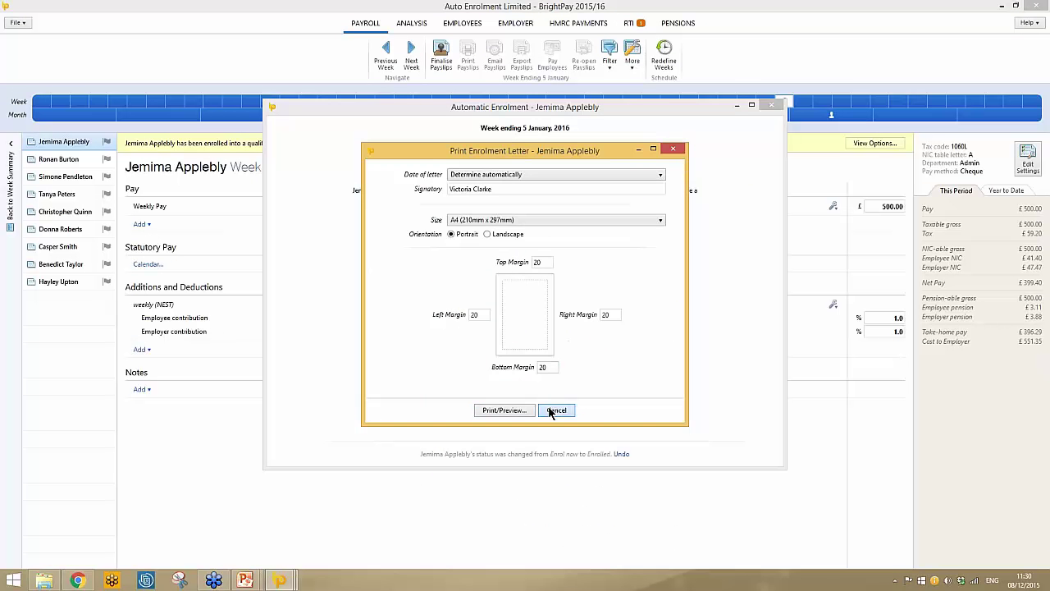
click(556, 411)
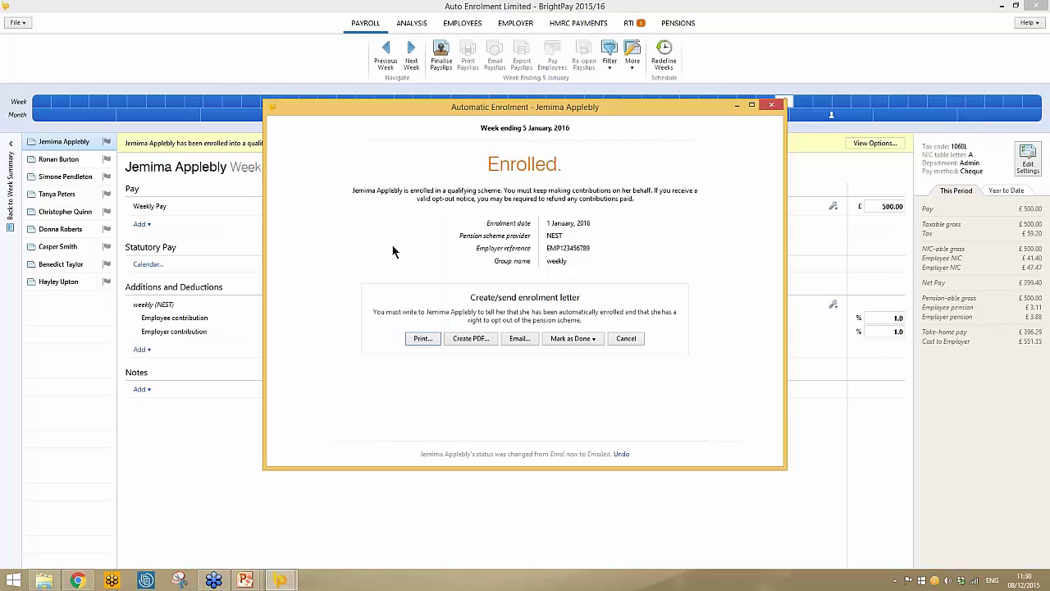
Mark the enrolment letter as done for this employee and close her enrolment window.
click(582, 341)
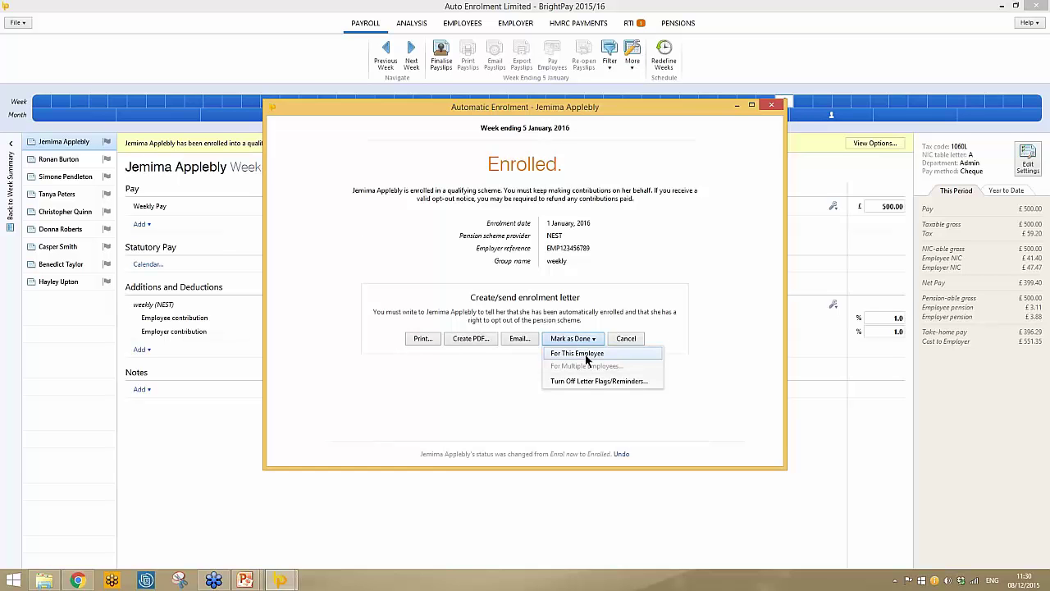
click(586, 355)
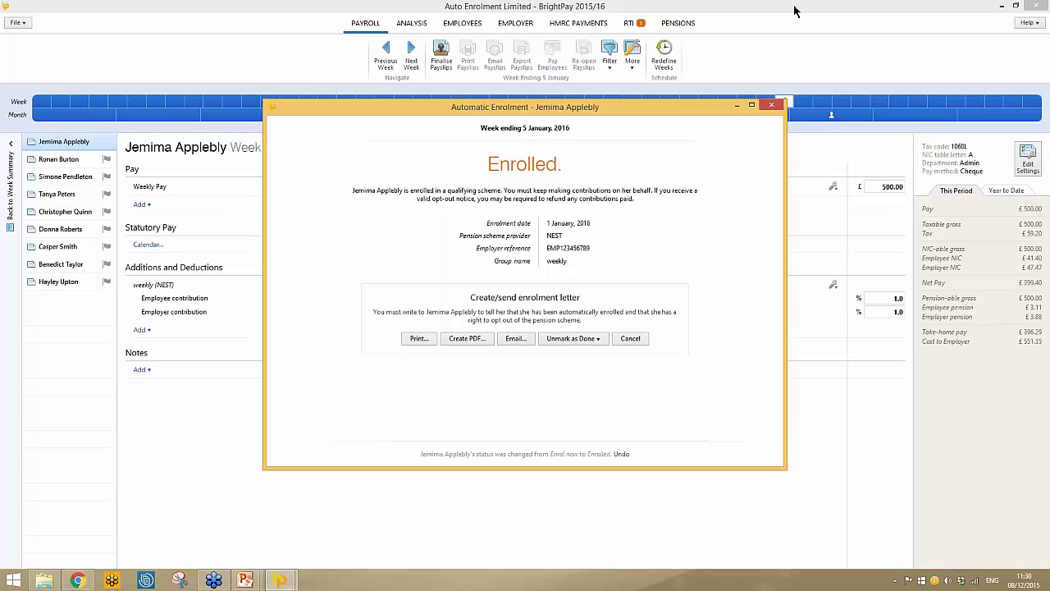
click(772, 105)
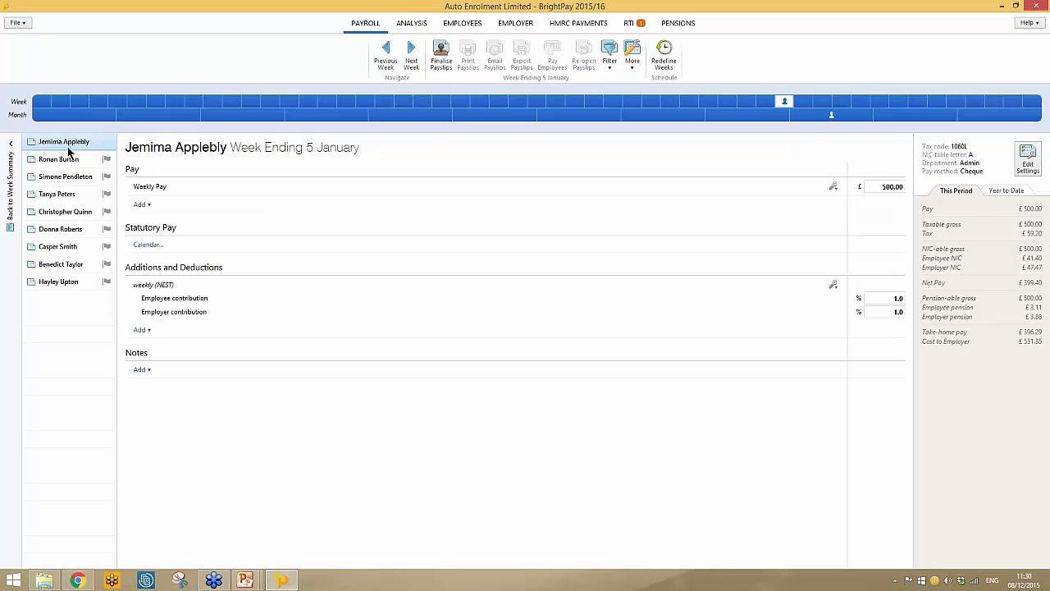
Check the second employee's enrolment options unchanged, then select the third employee.
click(70, 158)
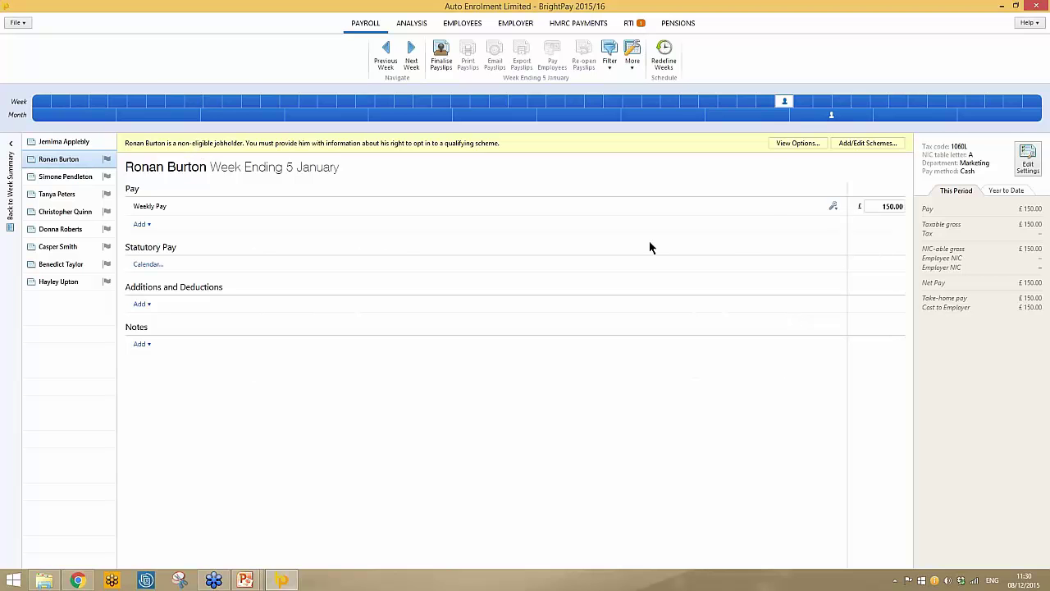
click(797, 144)
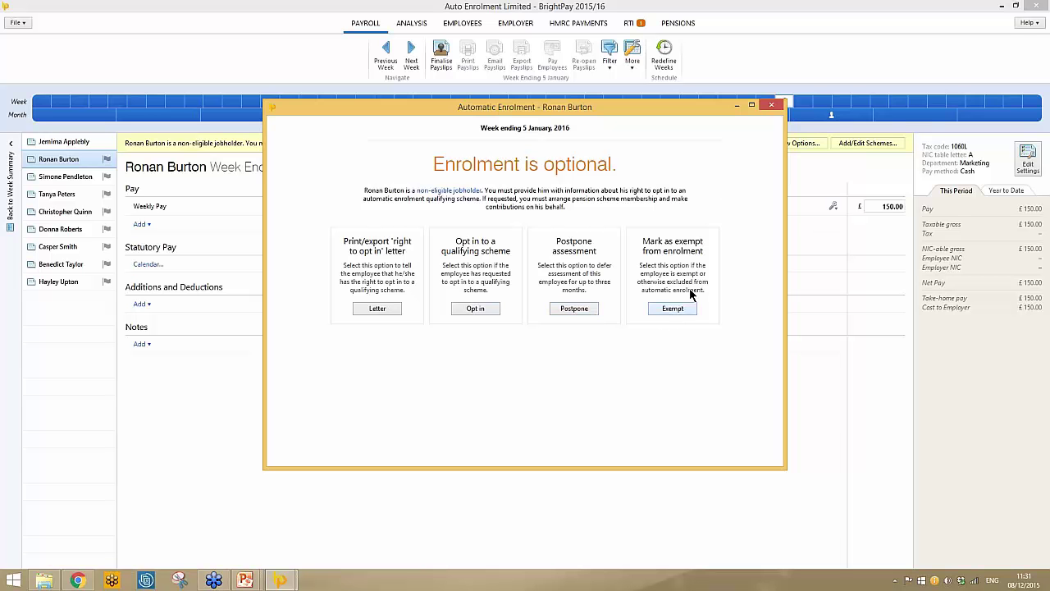
click(771, 105)
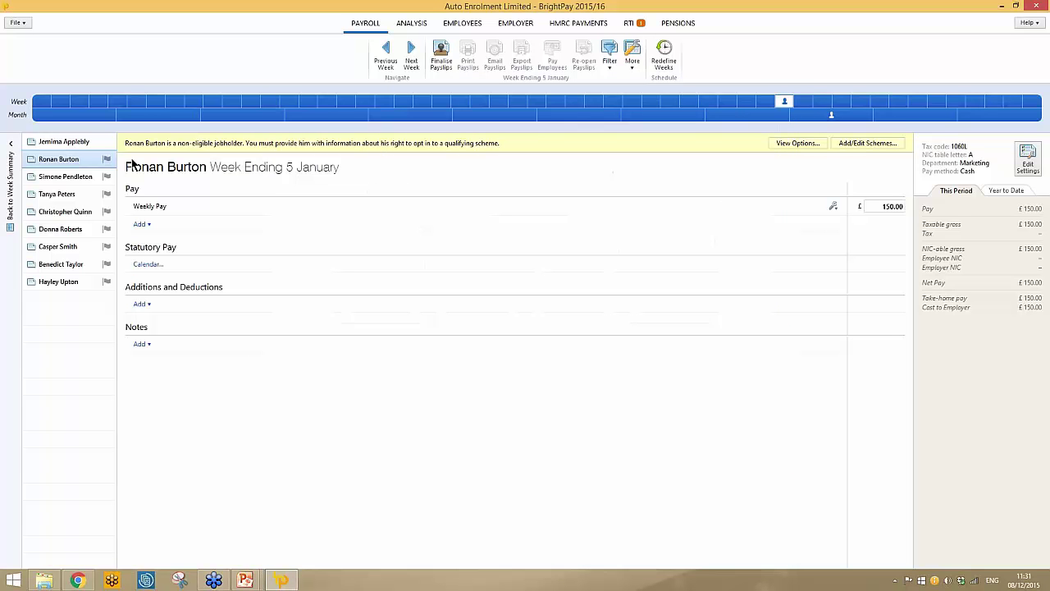
click(85, 176)
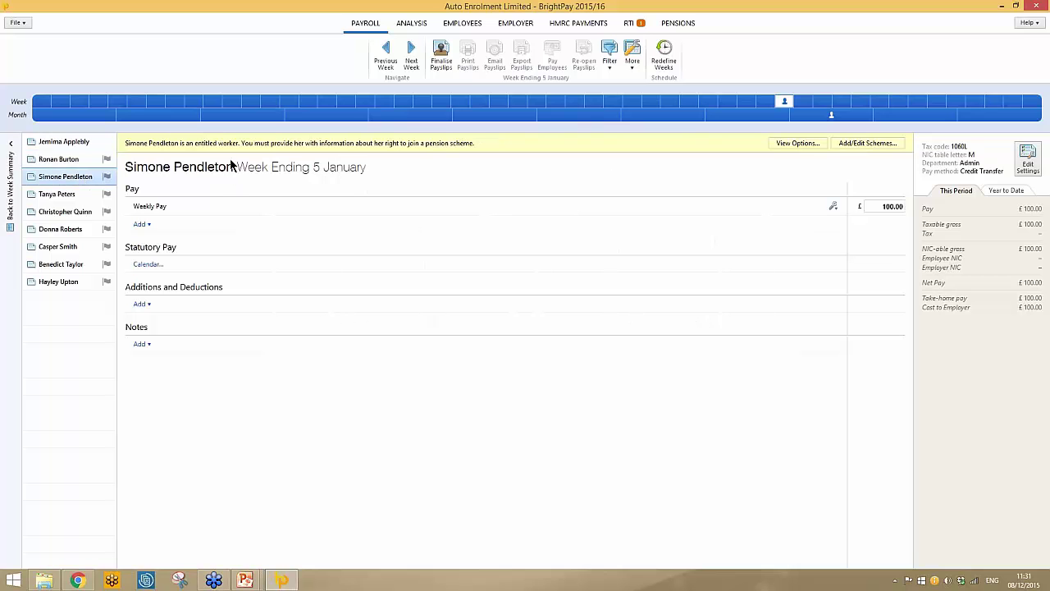
Postpone the entitled worker's assessment until 1 March 2016.
click(786, 145)
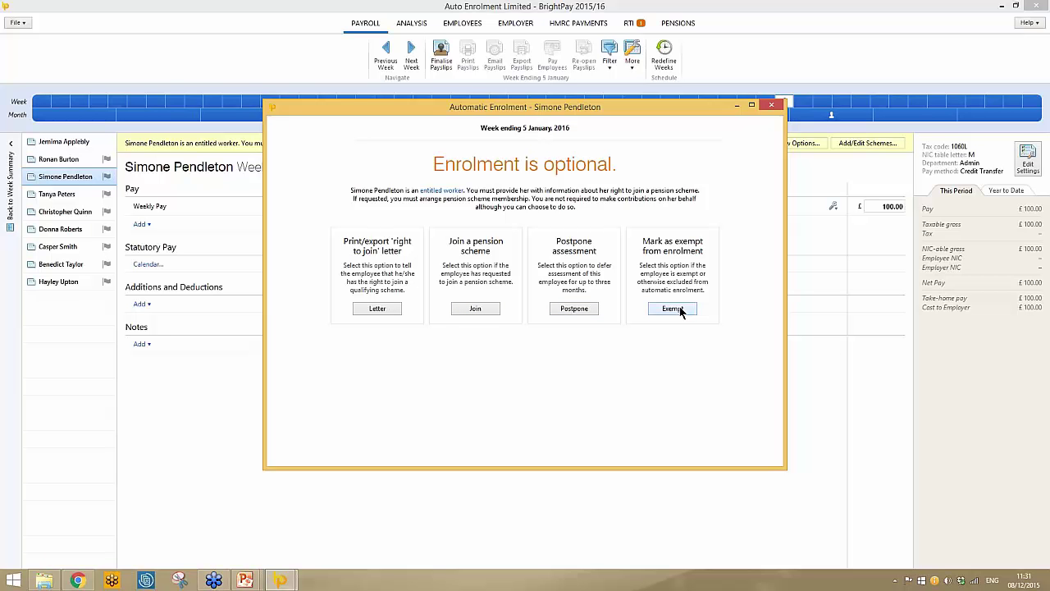
click(574, 316)
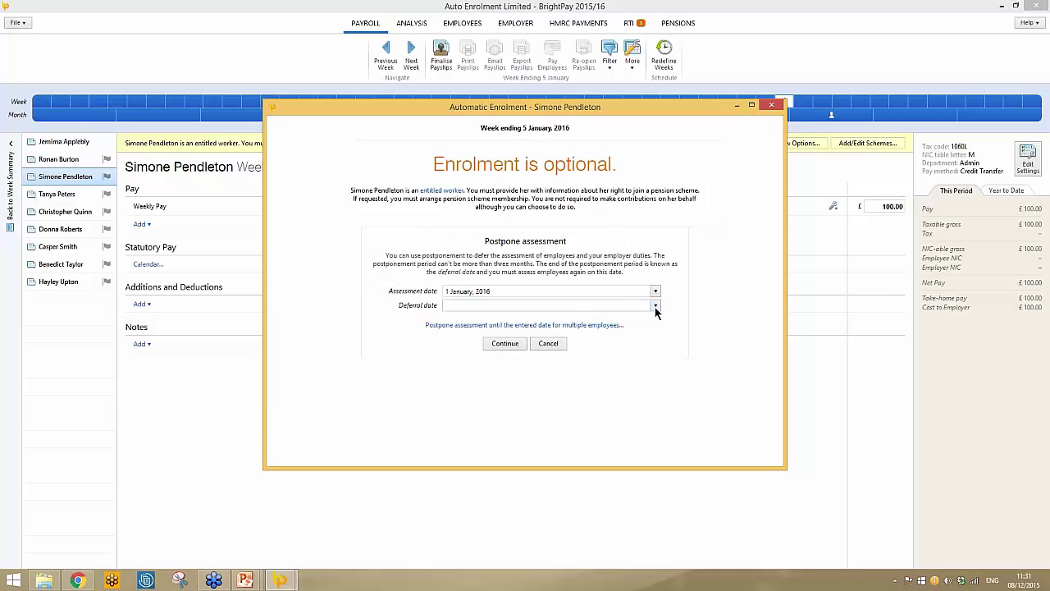
click(656, 306)
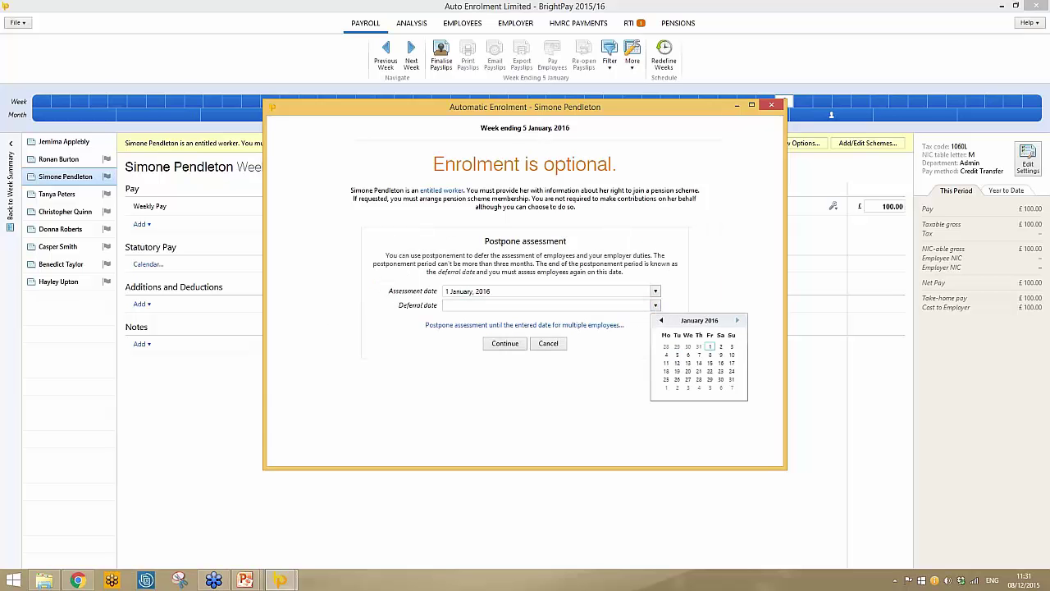
click(737, 320)
click(737, 320)
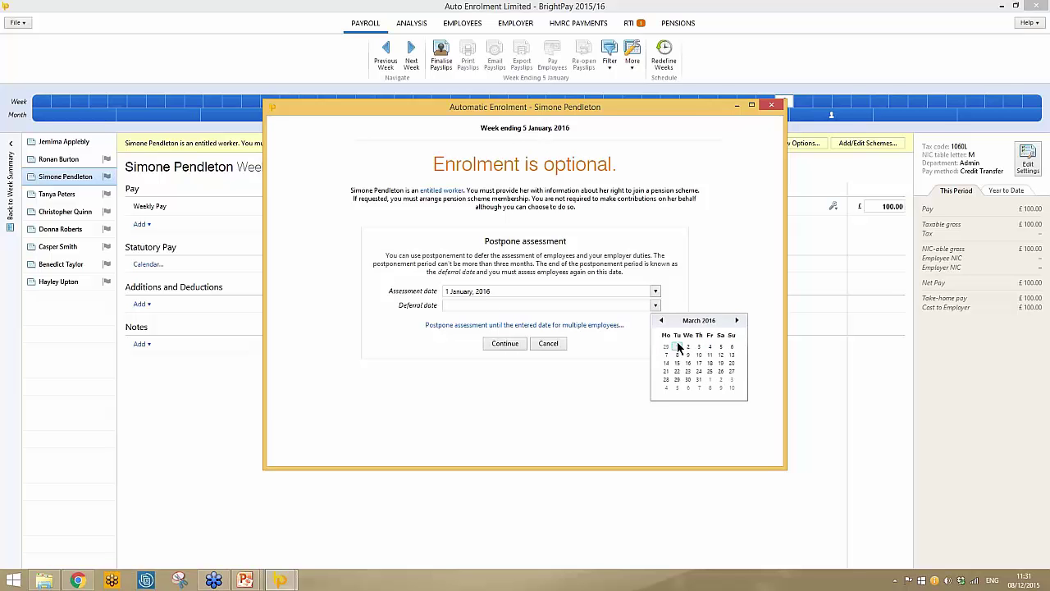
click(677, 347)
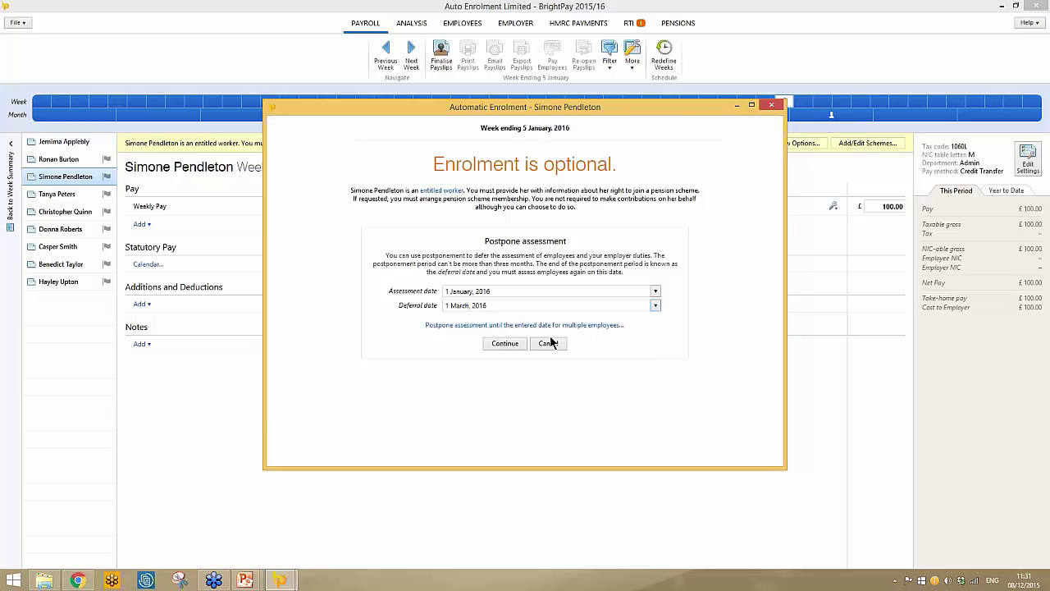
click(504, 344)
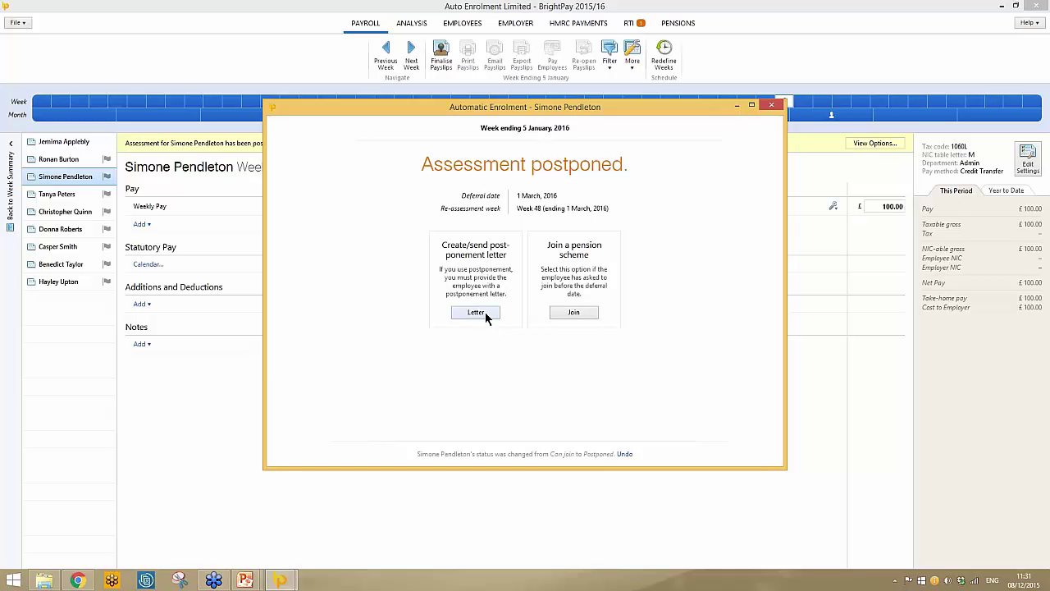
Mark the postponement letter as done for this employee and close her enrolment window.
click(485, 312)
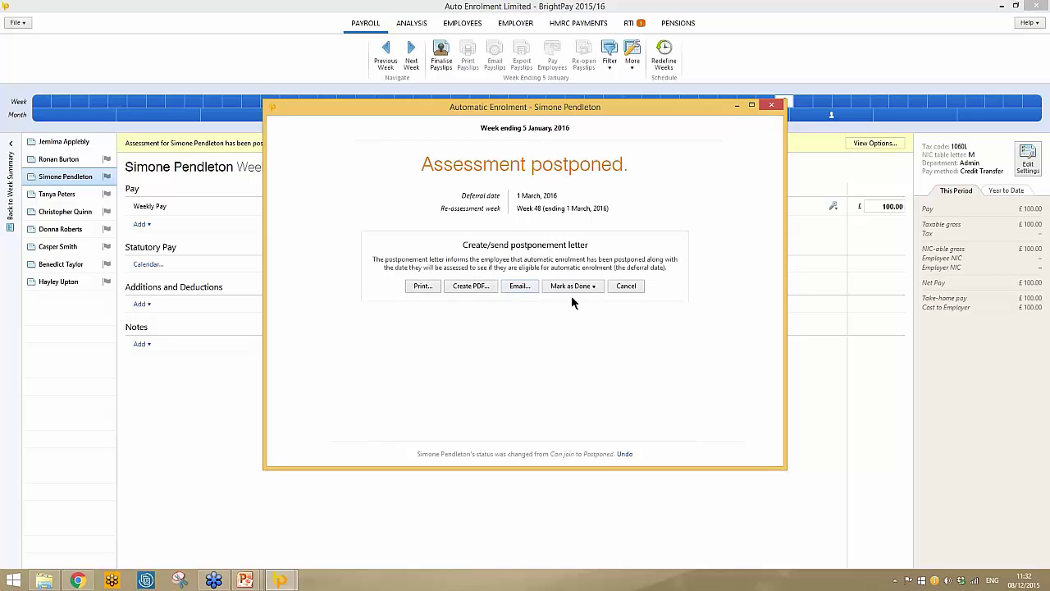
click(597, 287)
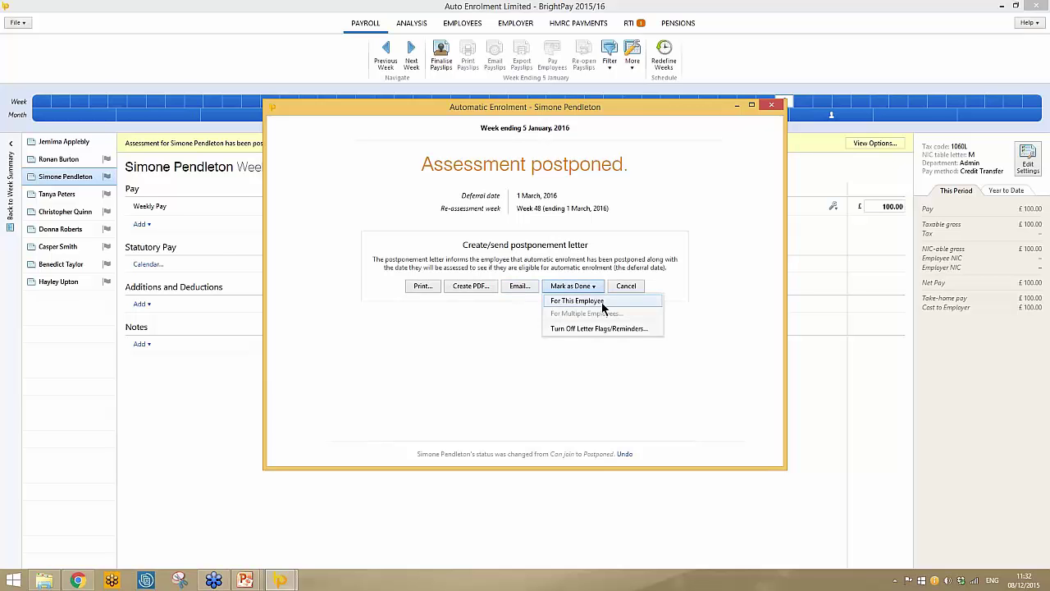
click(589, 300)
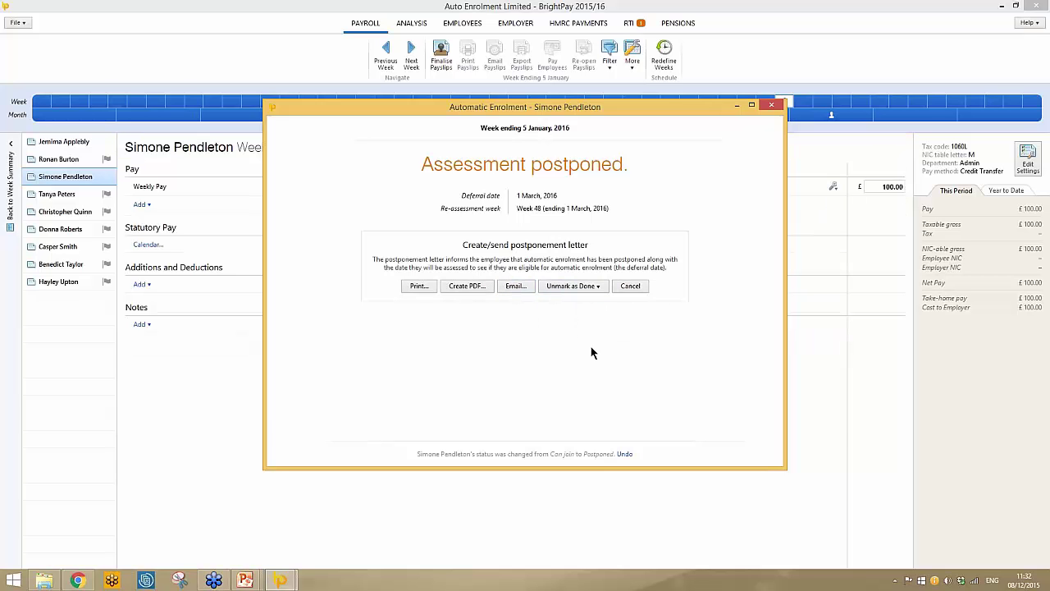
click(769, 105)
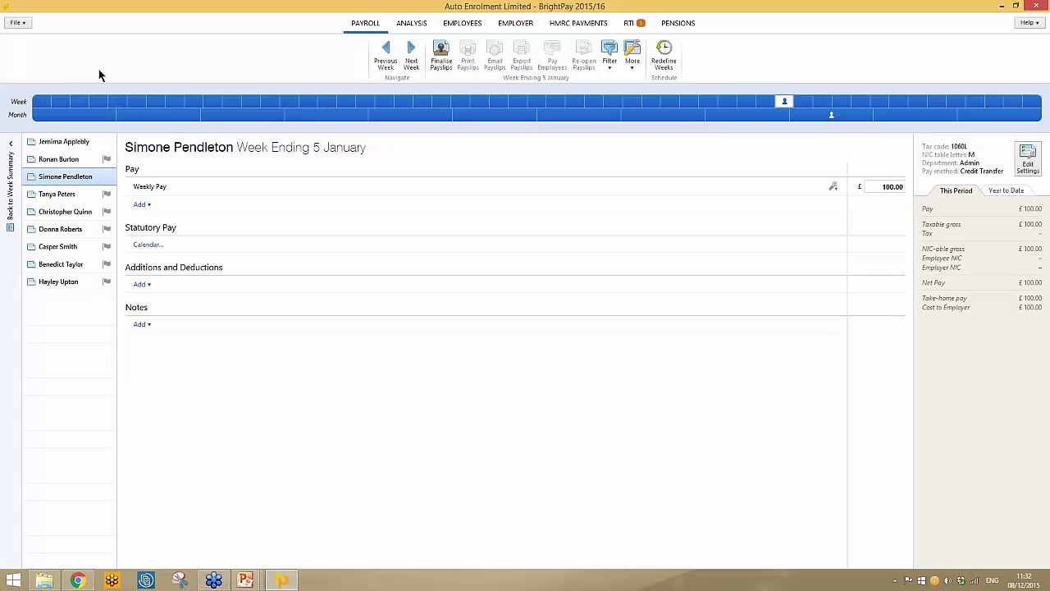
Enrol all four eligible employees together into the NEST 'weekly' group using Enrol multiple employees.
click(72, 199)
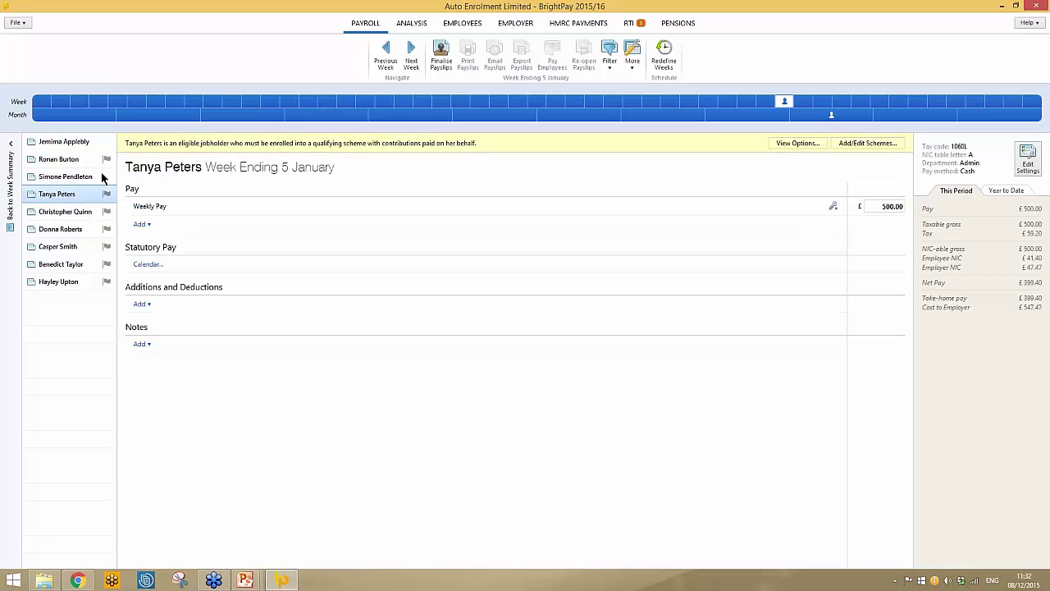
click(798, 145)
click(435, 293)
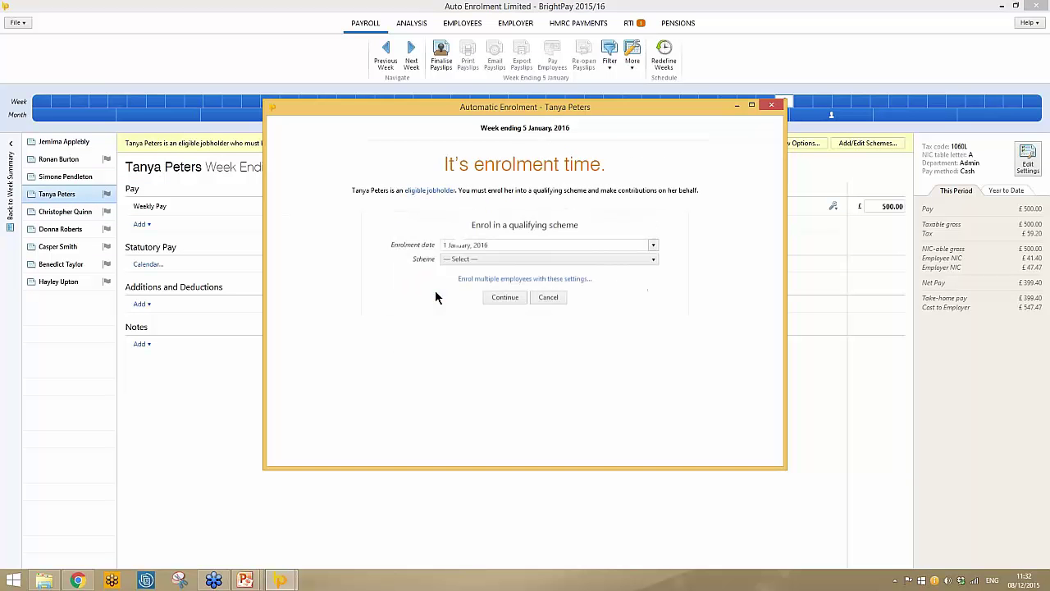
click(530, 259)
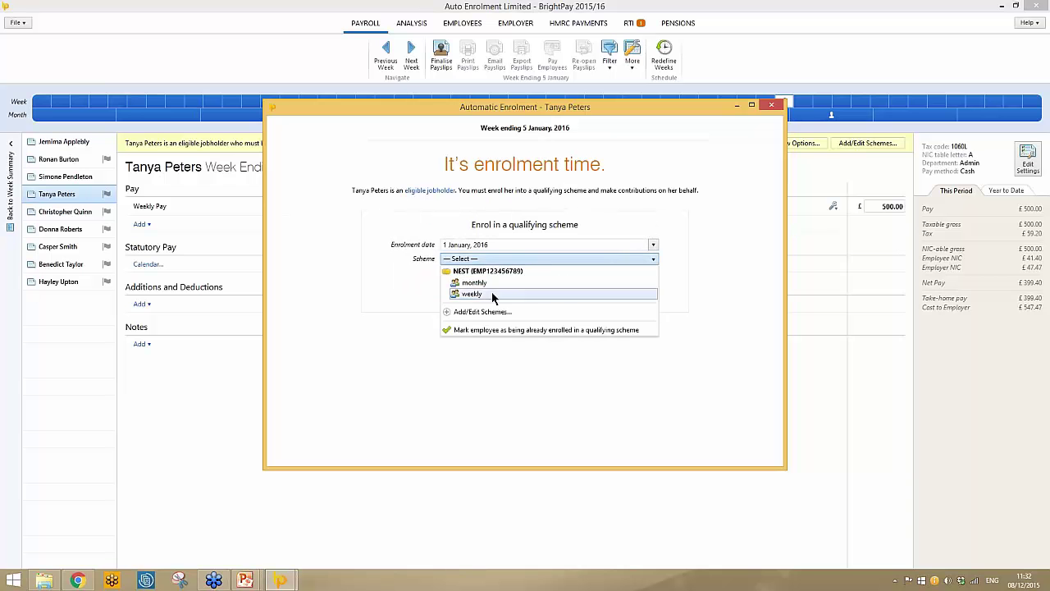
click(491, 294)
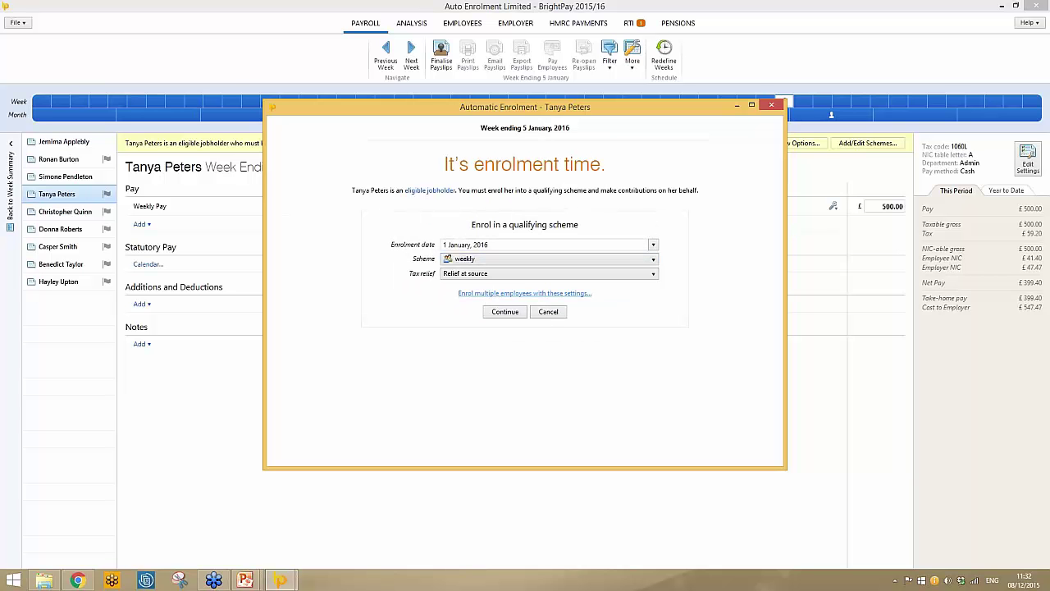
click(520, 293)
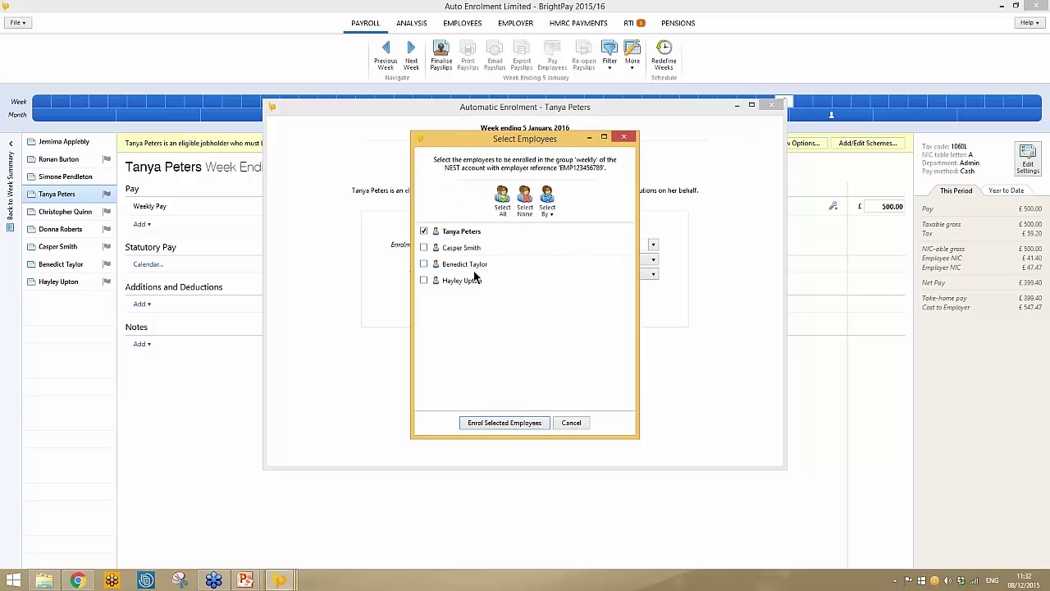
click(502, 201)
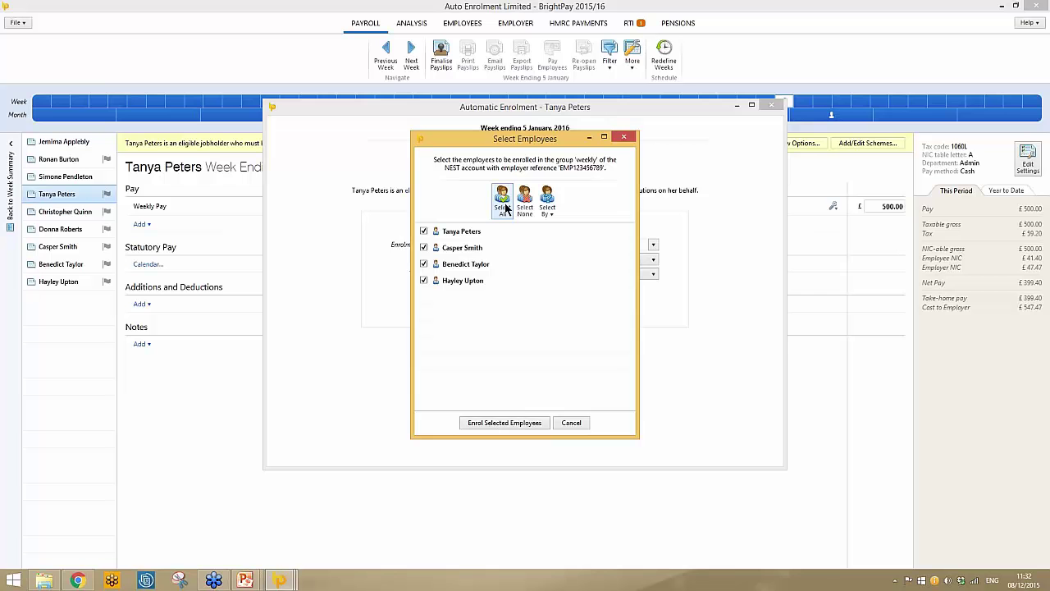
click(497, 422)
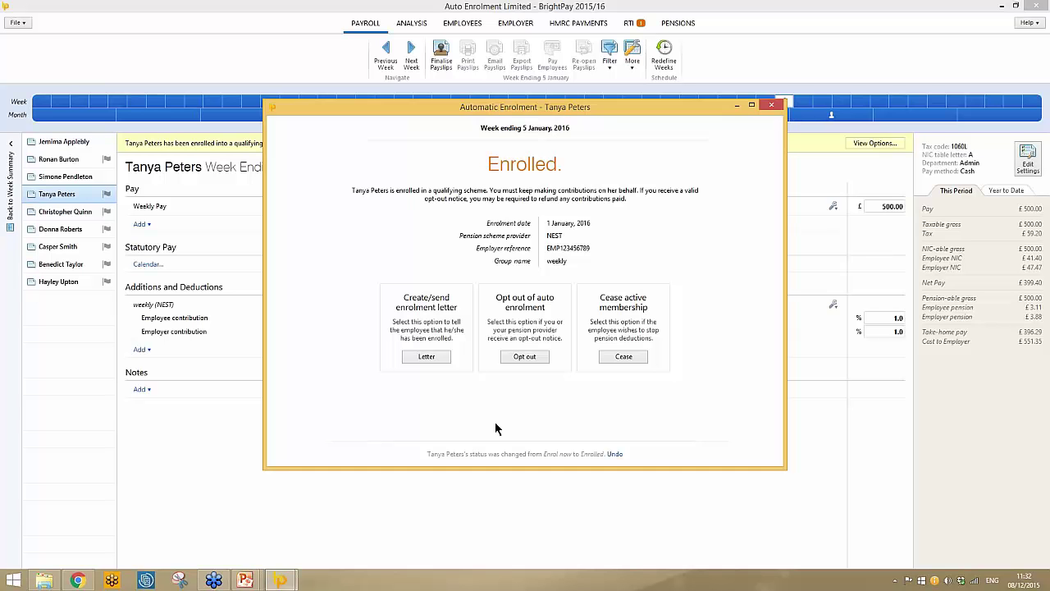
Mark enrolment letters done for the four new enrollees, then select the first non-eligible jobholder.
click(440, 356)
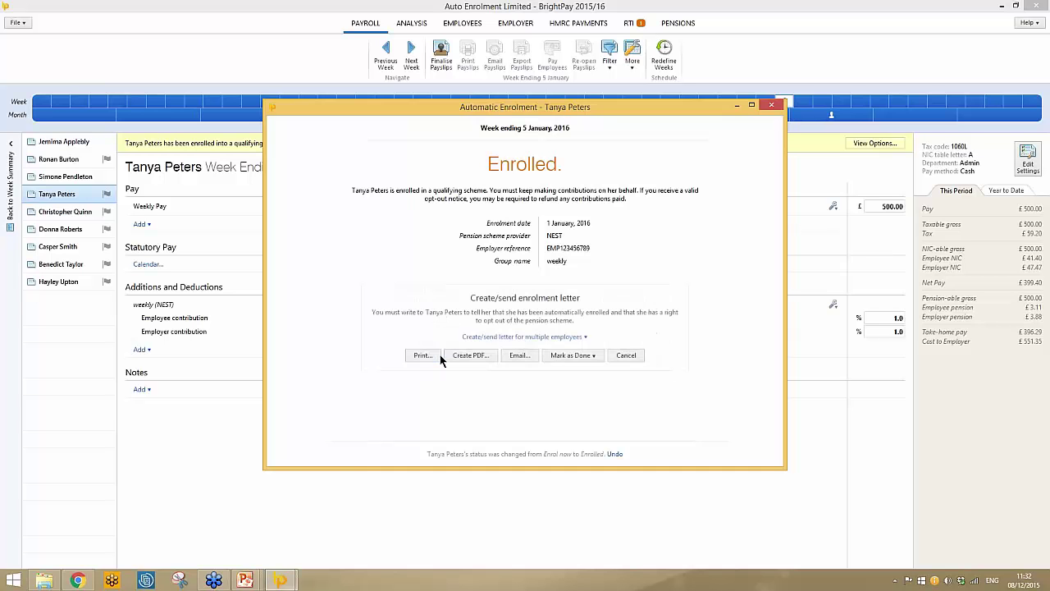
click(512, 338)
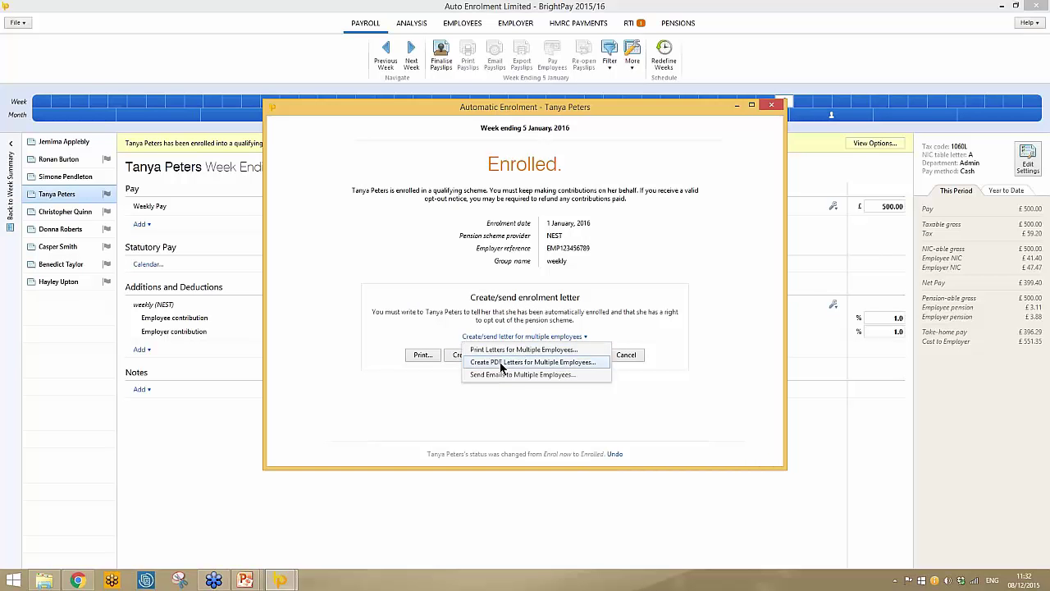
click(594, 409)
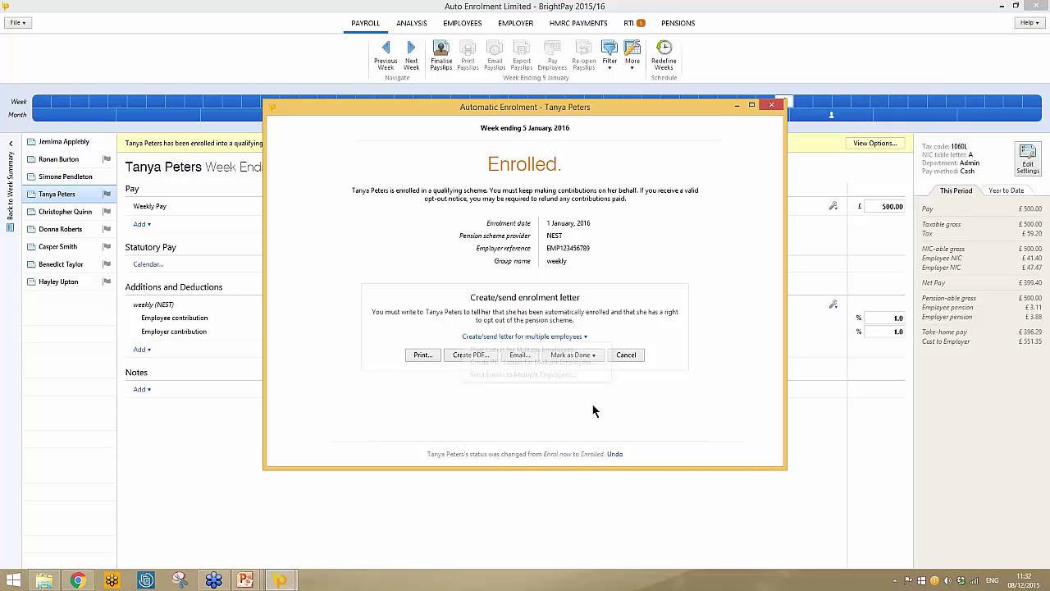
click(598, 361)
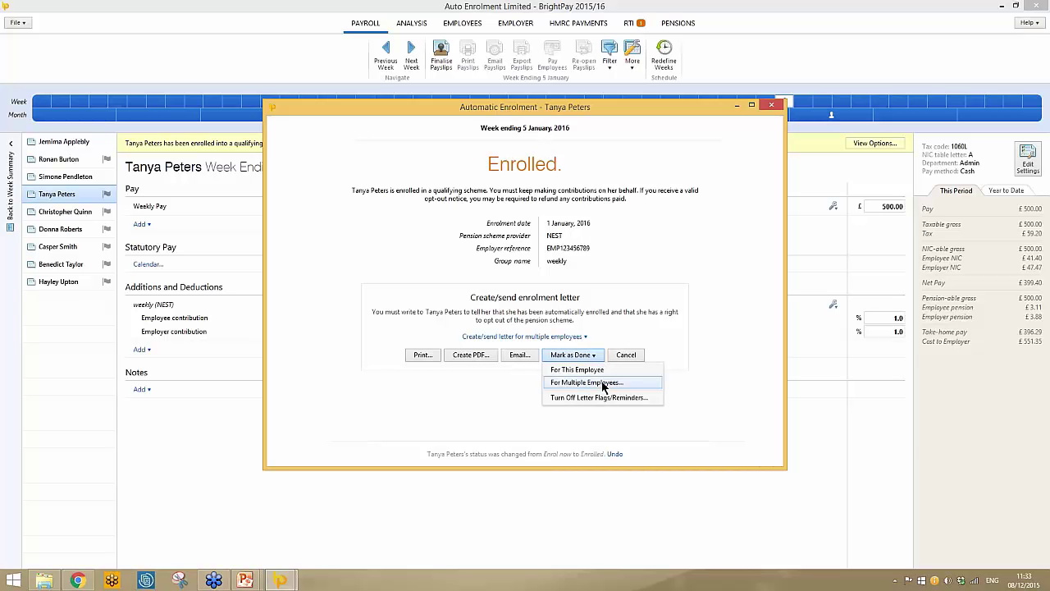
click(603, 383)
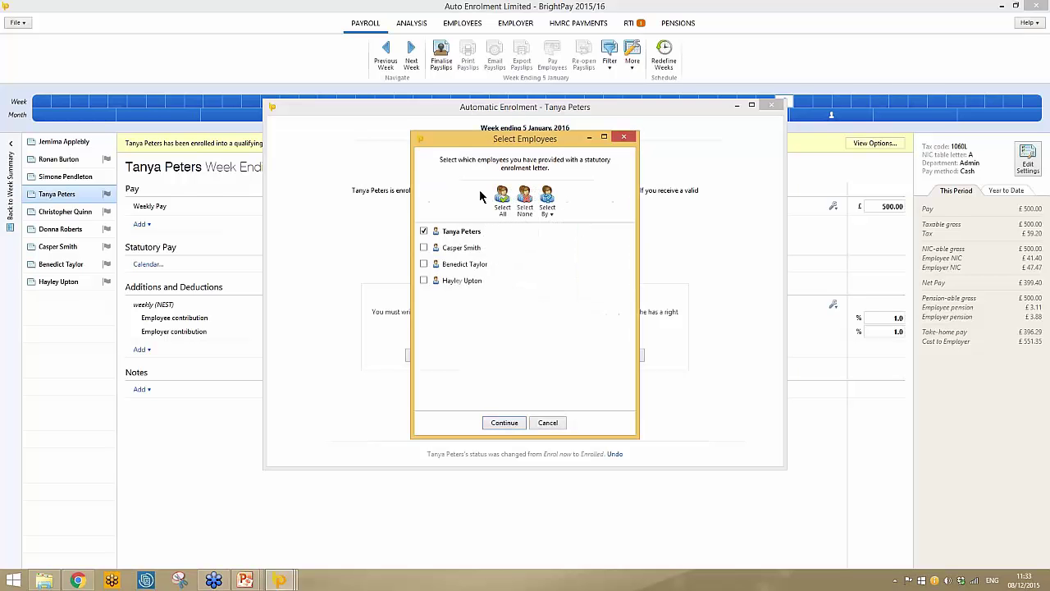
click(505, 423)
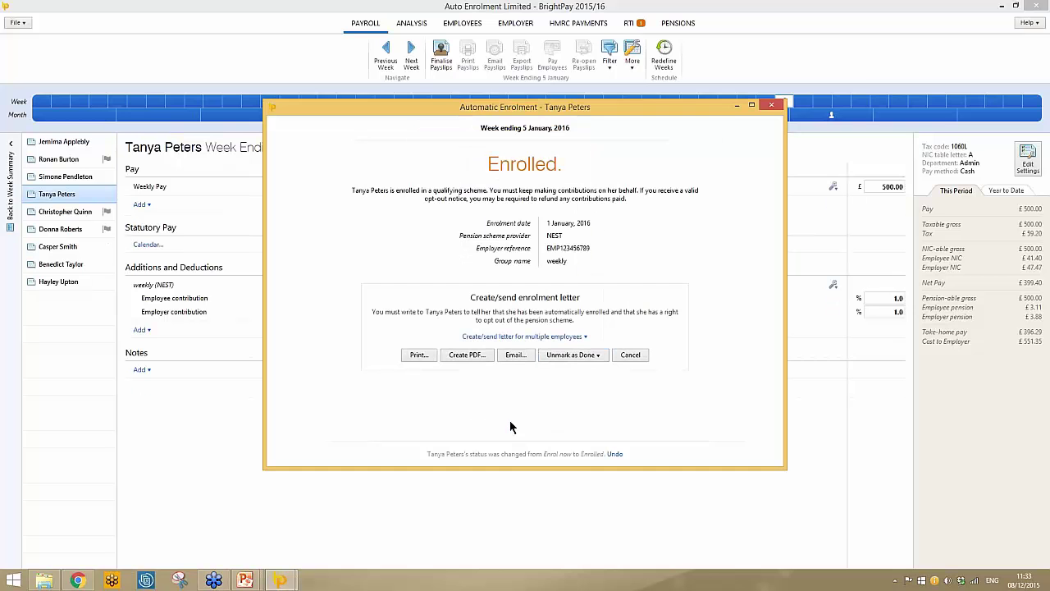
click(776, 107)
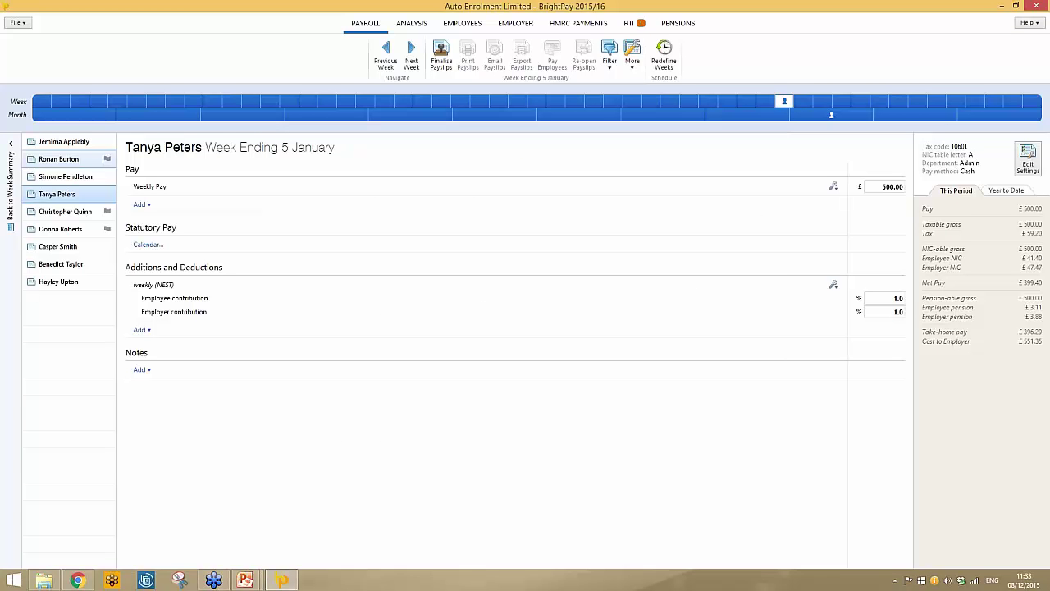
click(92, 159)
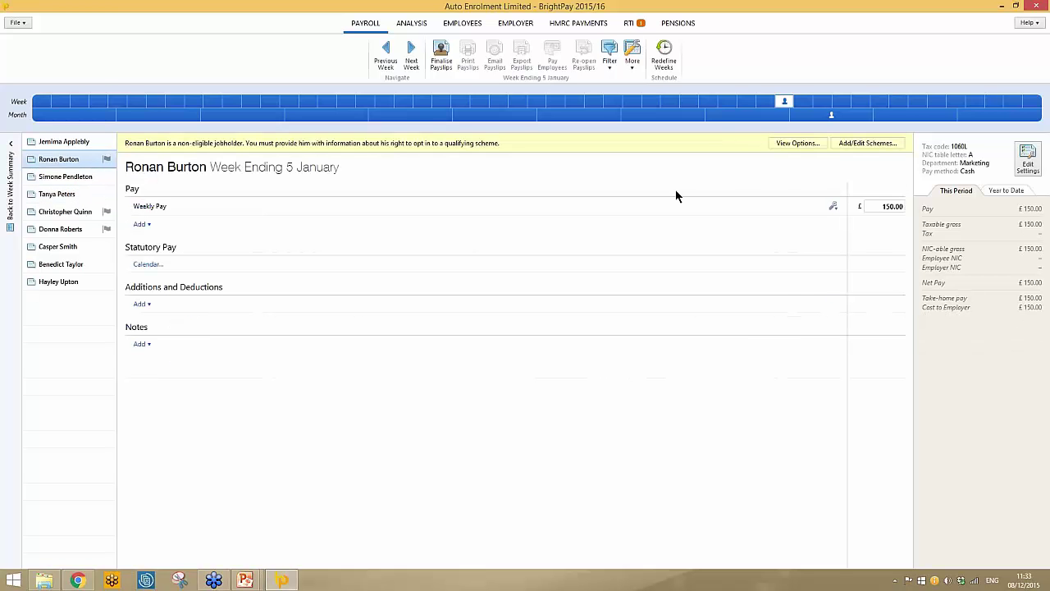
Postpone assessment of all three non-eligible jobholders to a deferral date of 1 March 2016.
click(781, 144)
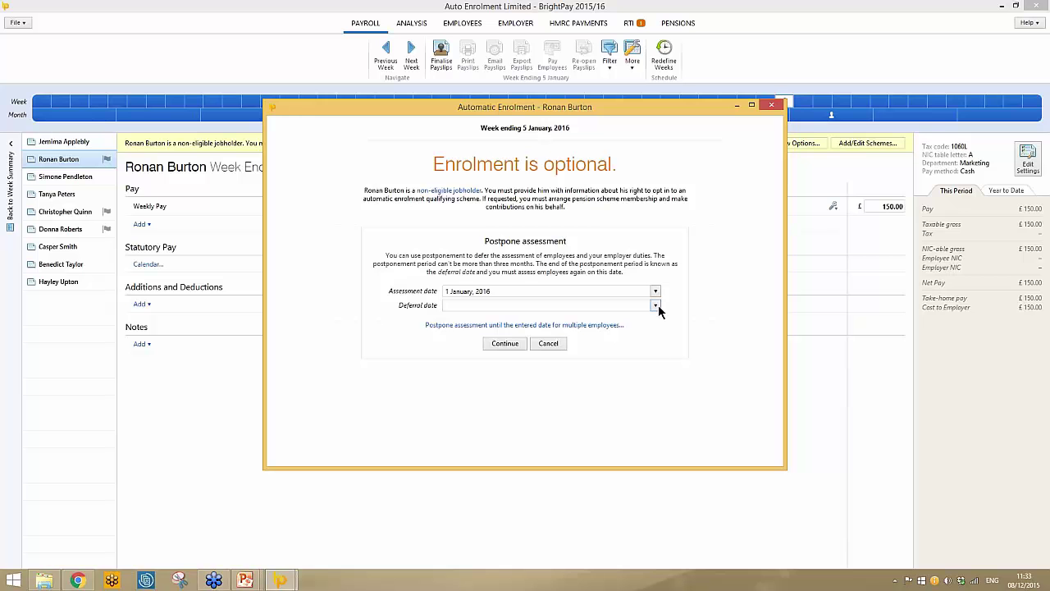
click(655, 305)
click(737, 320)
click(737, 320)
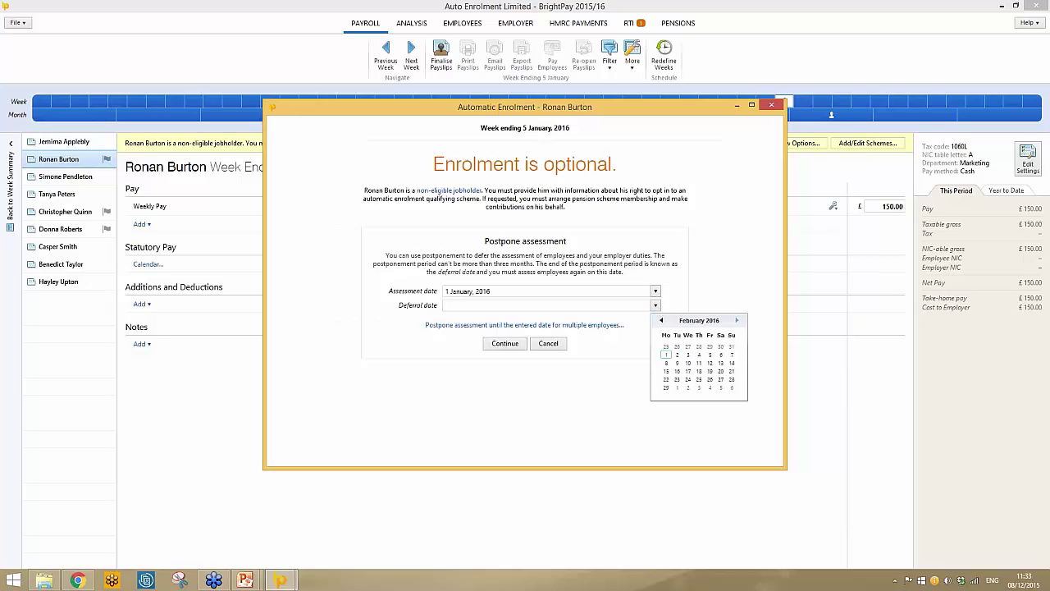
click(737, 320)
click(677, 346)
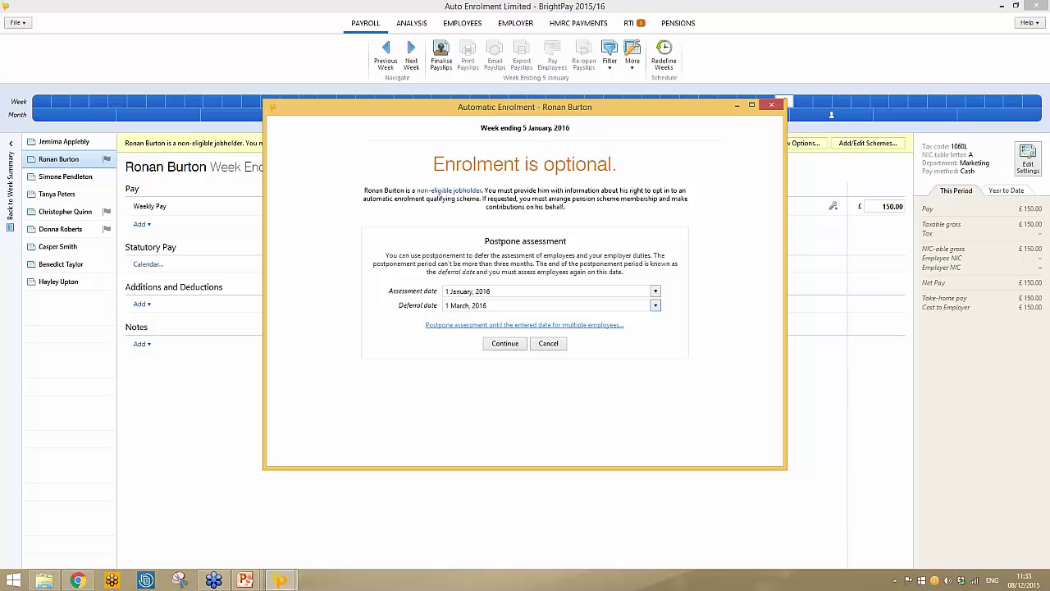
click(525, 325)
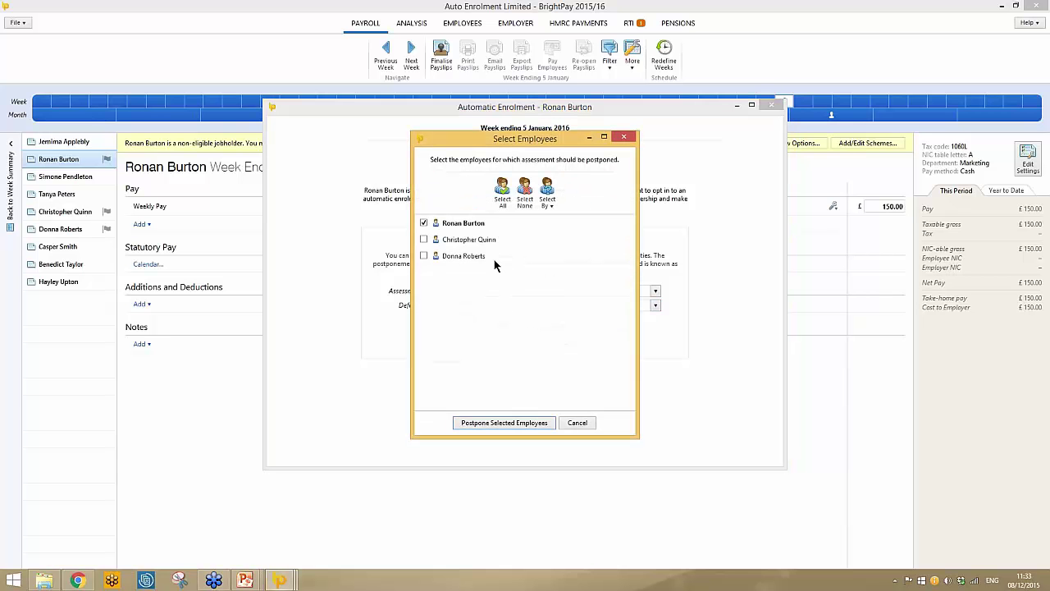
click(464, 257)
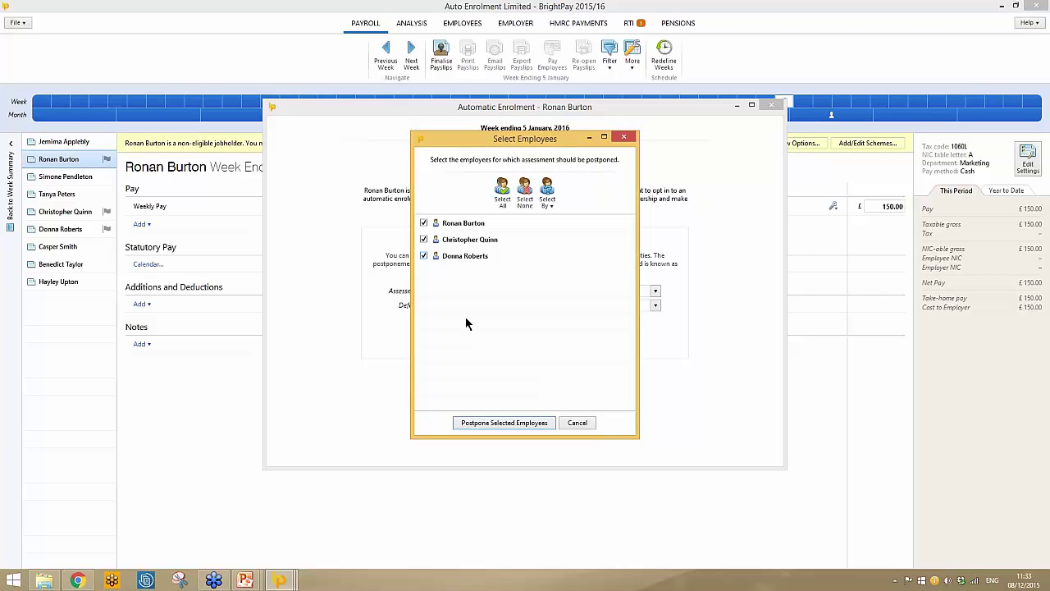
click(491, 424)
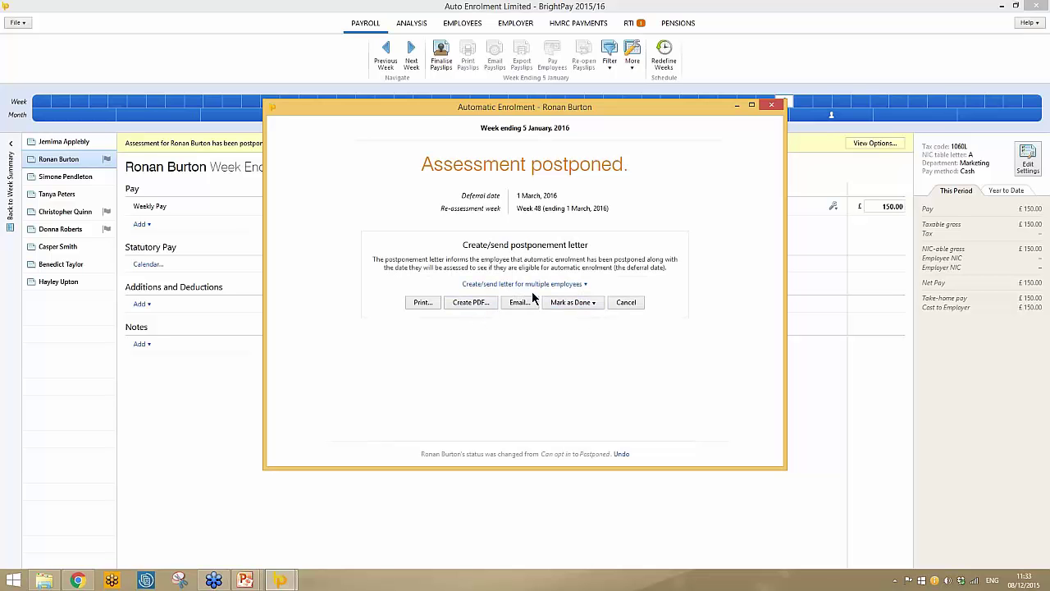
Record postponement letters as done for all three employees and close the enrolment window.
click(572, 306)
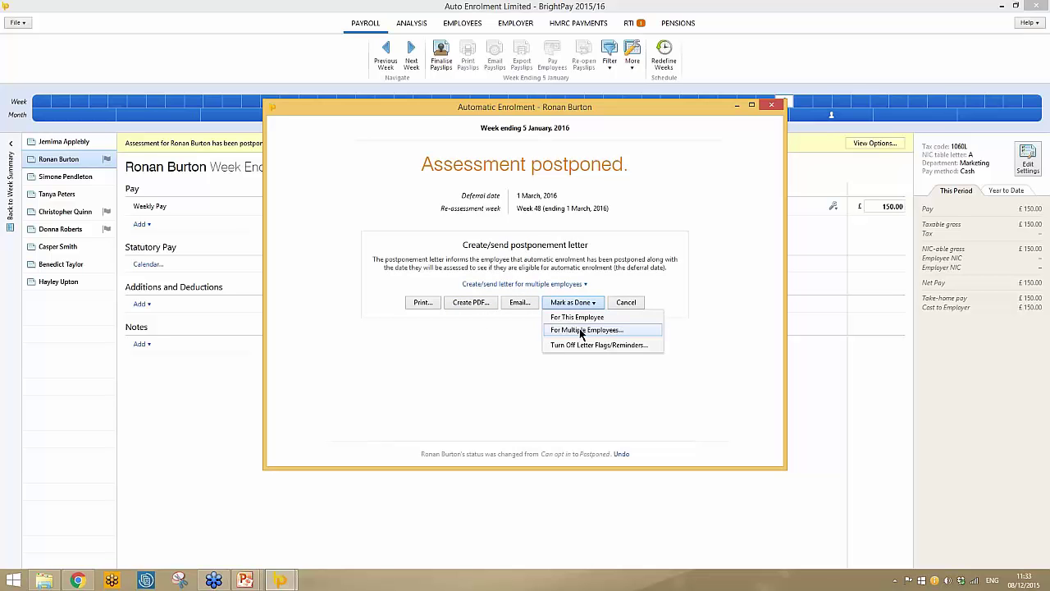
click(582, 331)
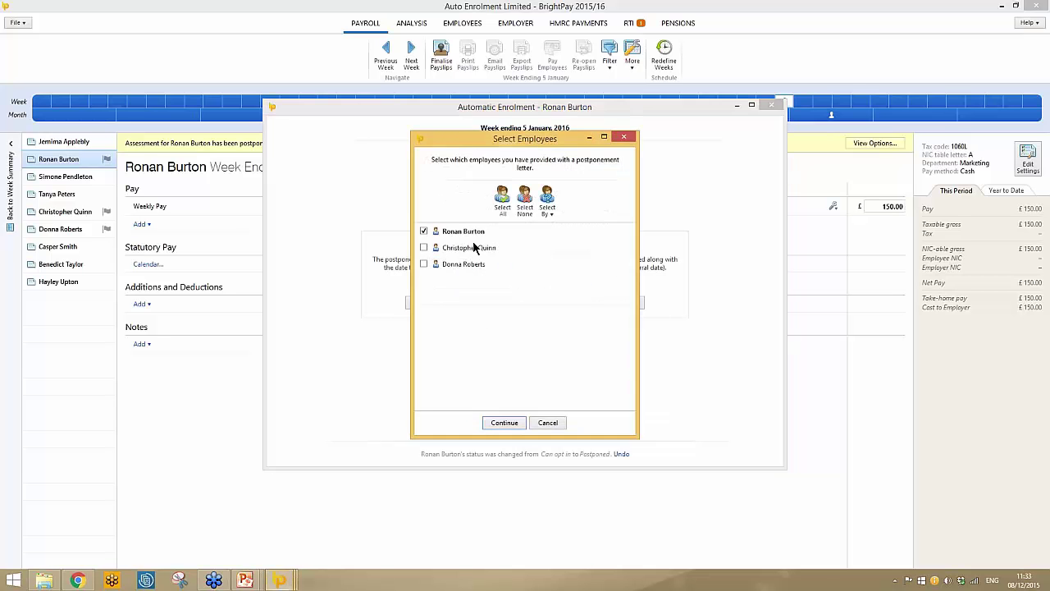
click(515, 423)
click(771, 105)
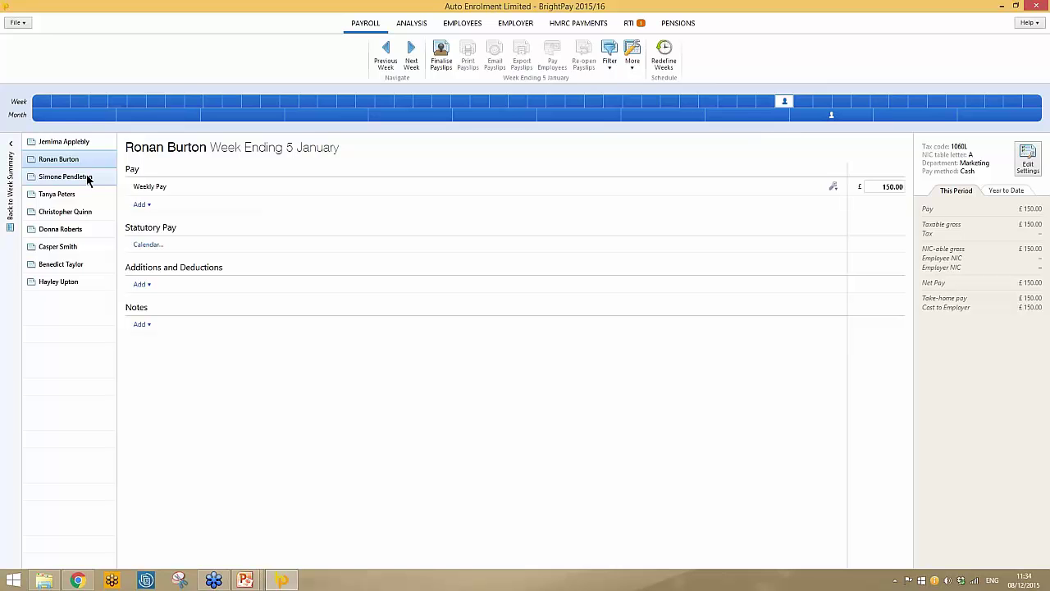
Finalise all nine week-ending 5 January payslips with a 5 January 2016 pay date.
click(78, 146)
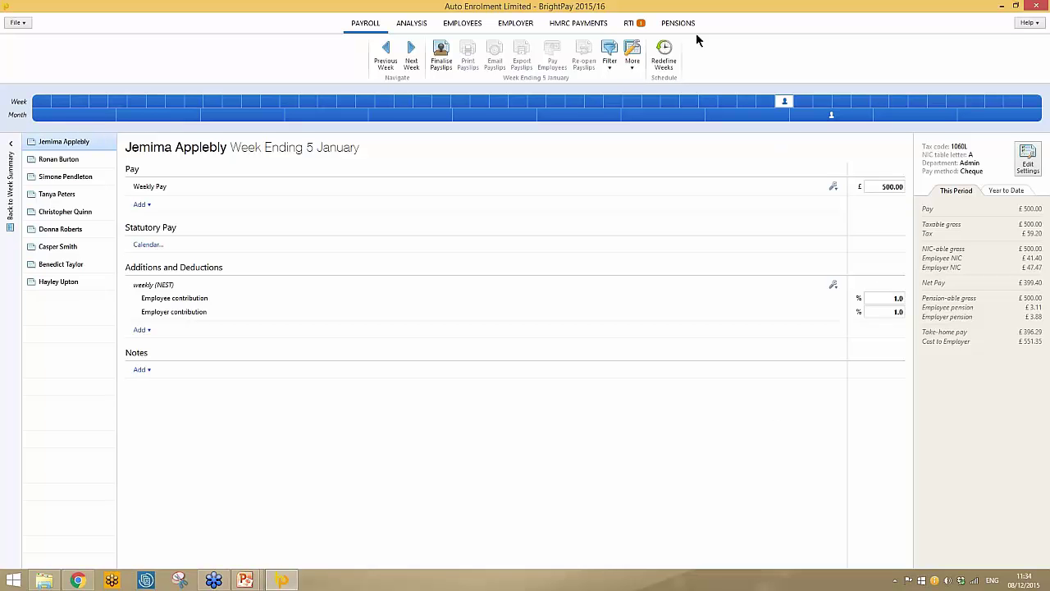
click(441, 58)
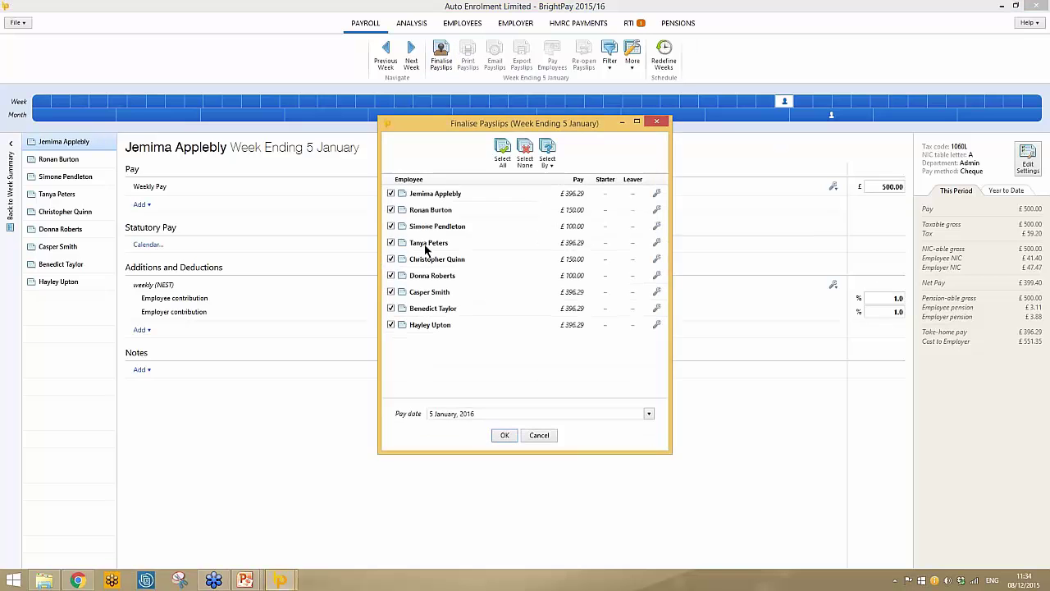
click(504, 435)
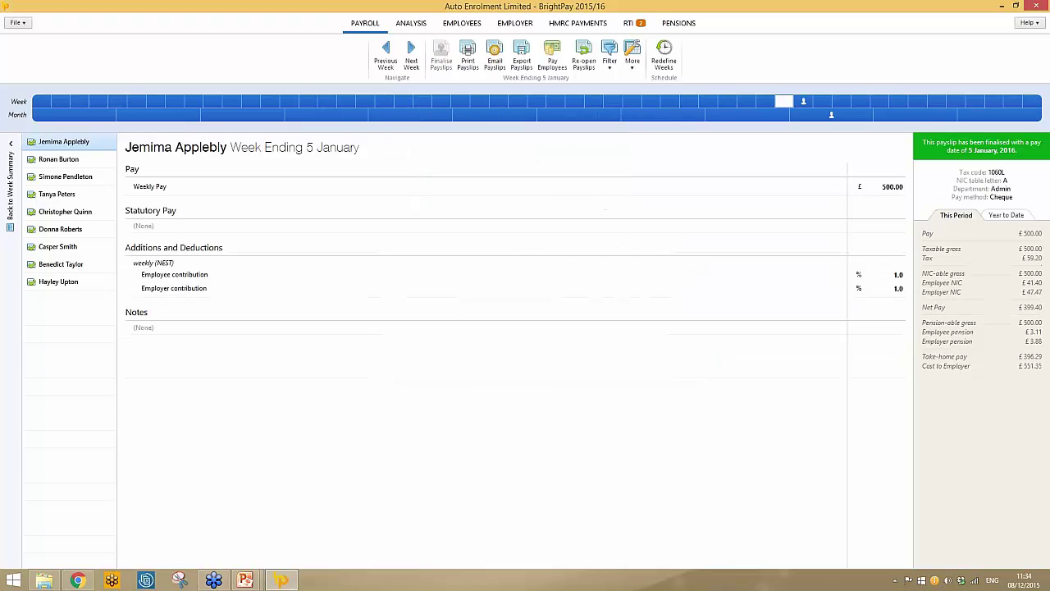
Preview the finalised payslips, then close the preview and the Print Payslips window unprinted.
click(468, 59)
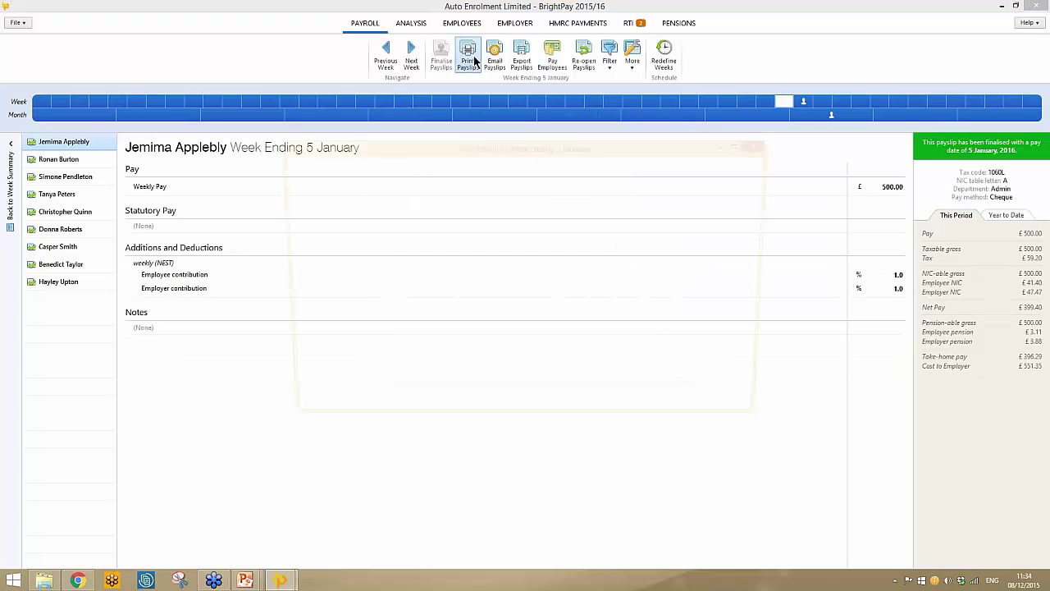
click(521, 416)
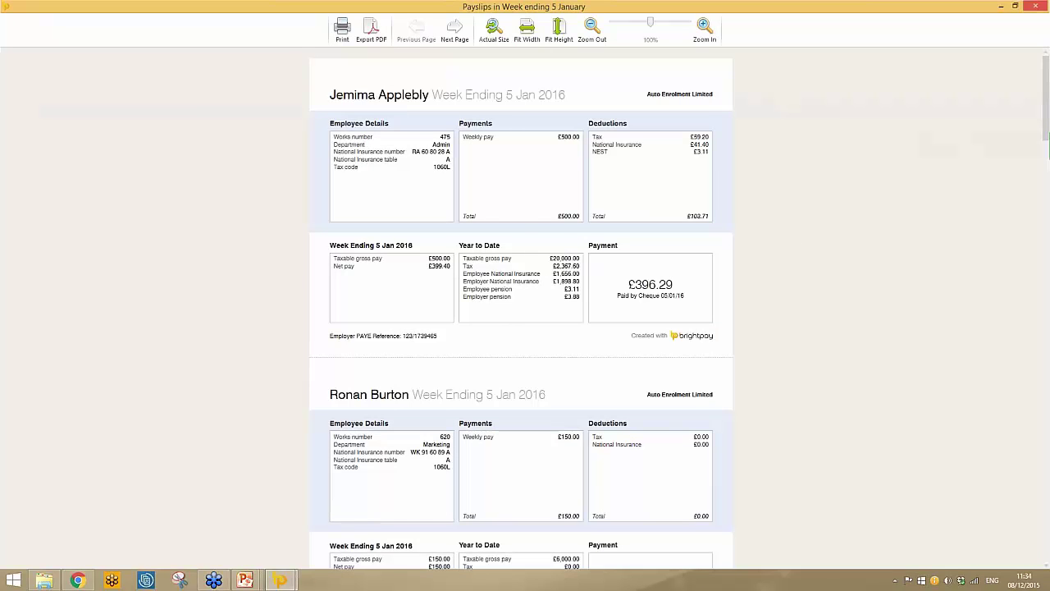
click(1036, 6)
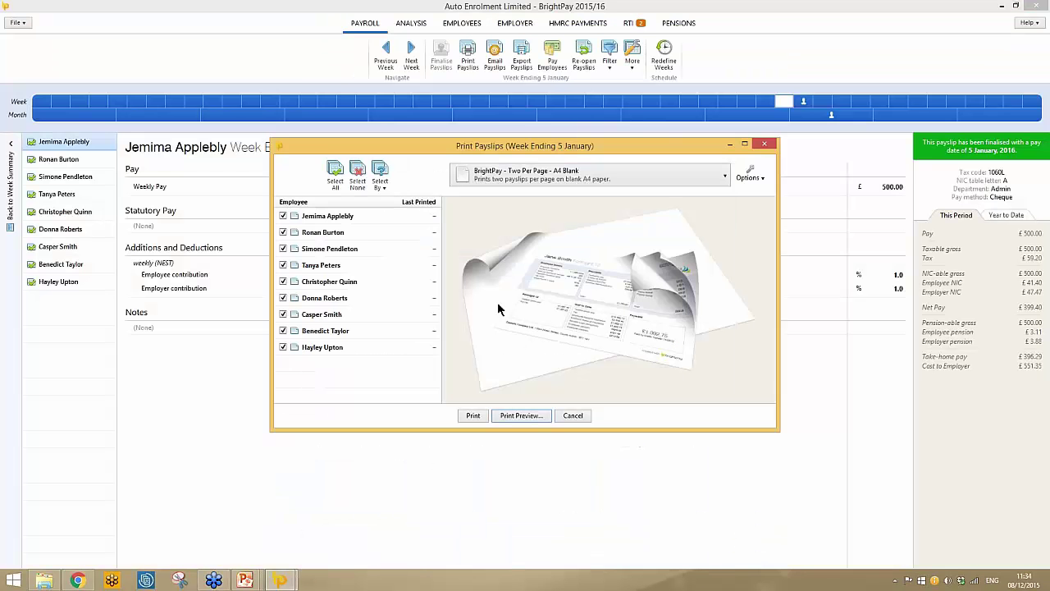
click(764, 144)
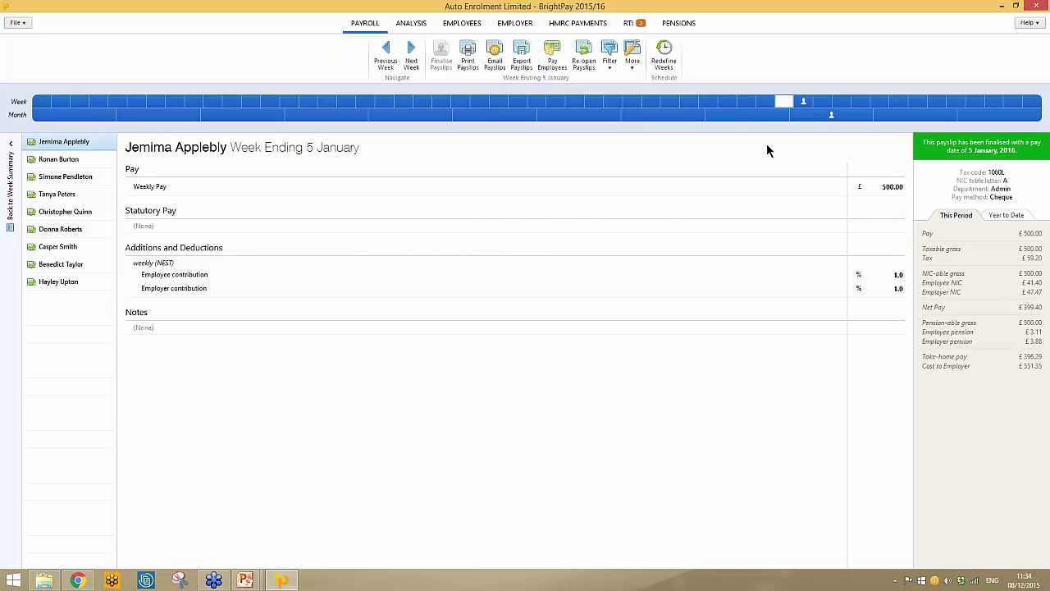
Switch to the PENSIONS area to see the NEST monthly group's phased contribution rates.
click(687, 25)
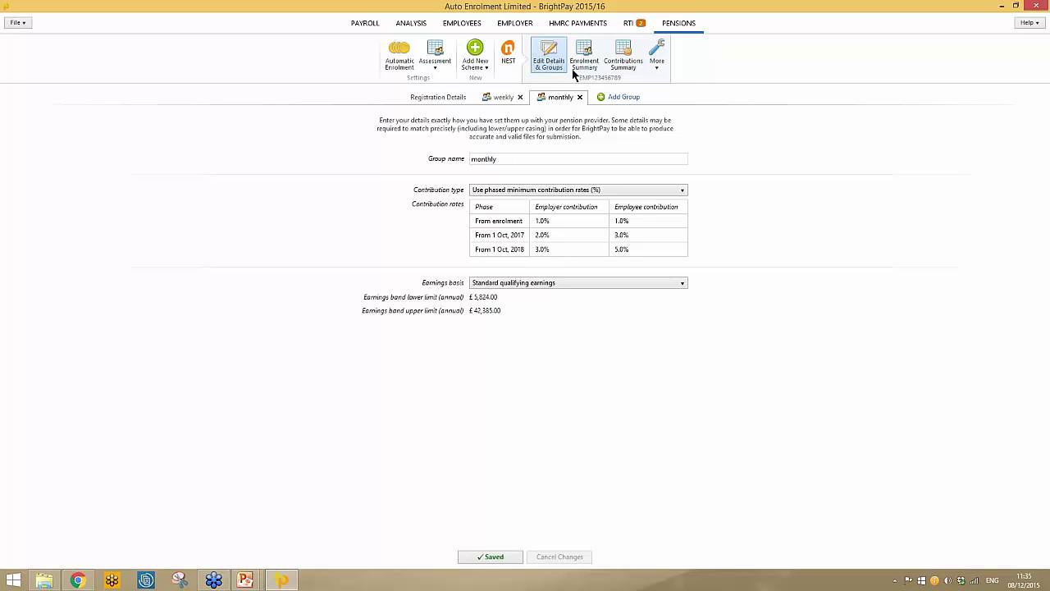
Save the NEST web service user ID and password, then view the Enrolment Summary.
click(442, 98)
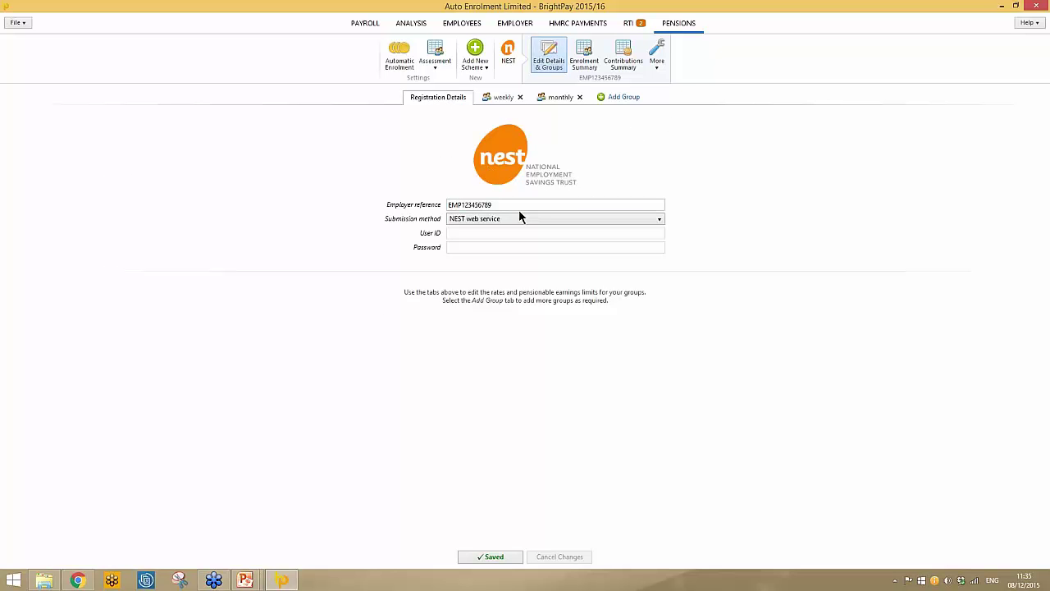
click(624, 220)
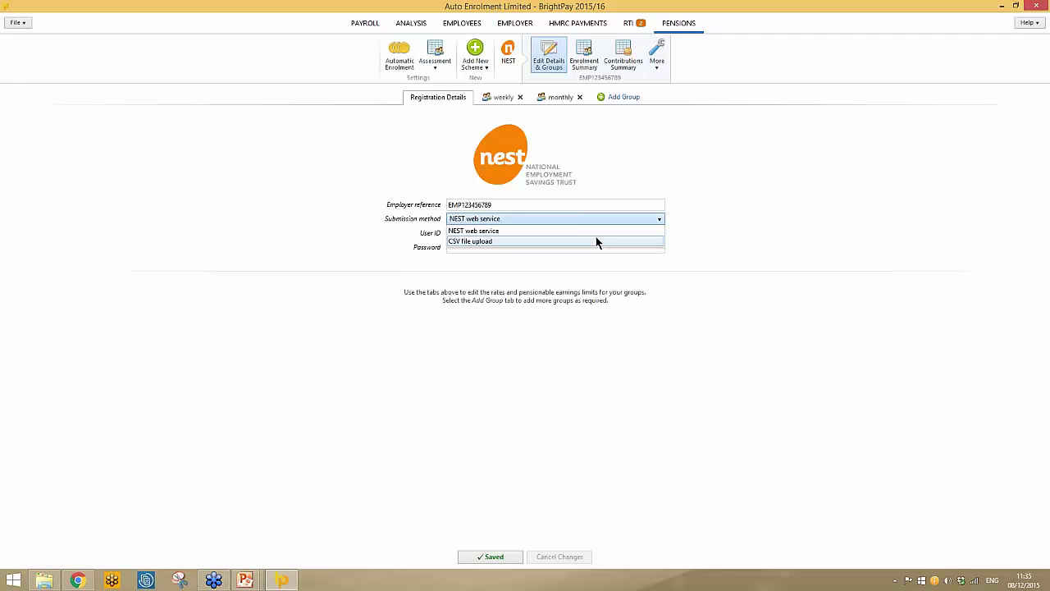
click(513, 232)
click(488, 232)
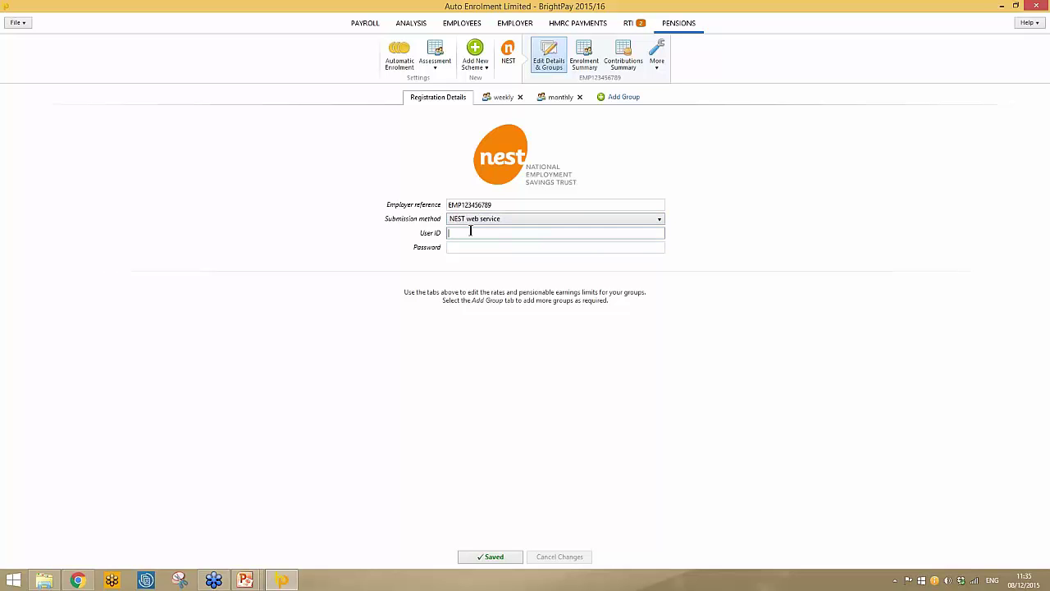
text(12345)
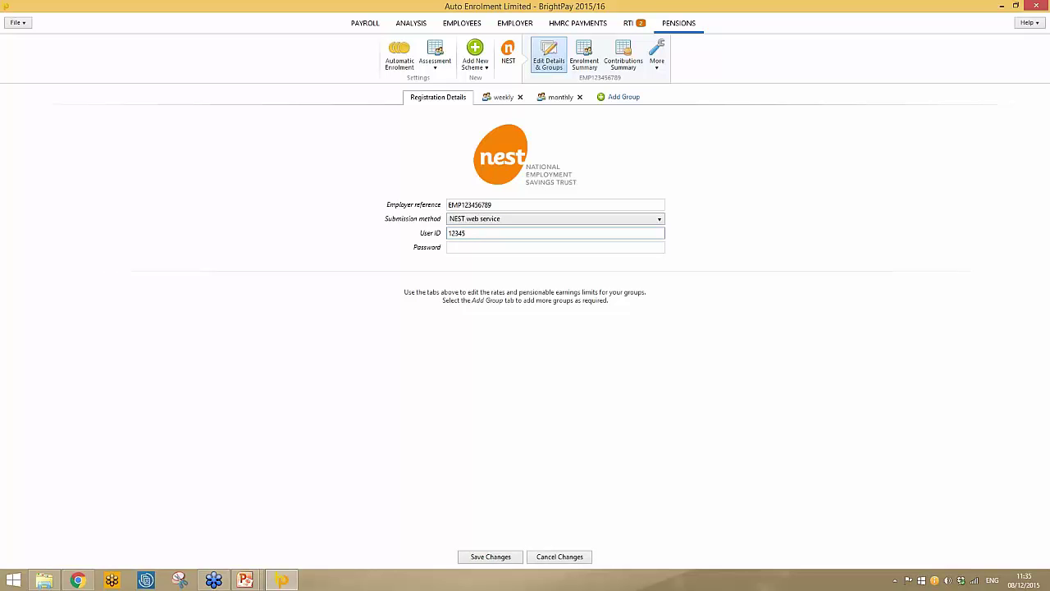
key(Tab)
text(1234)
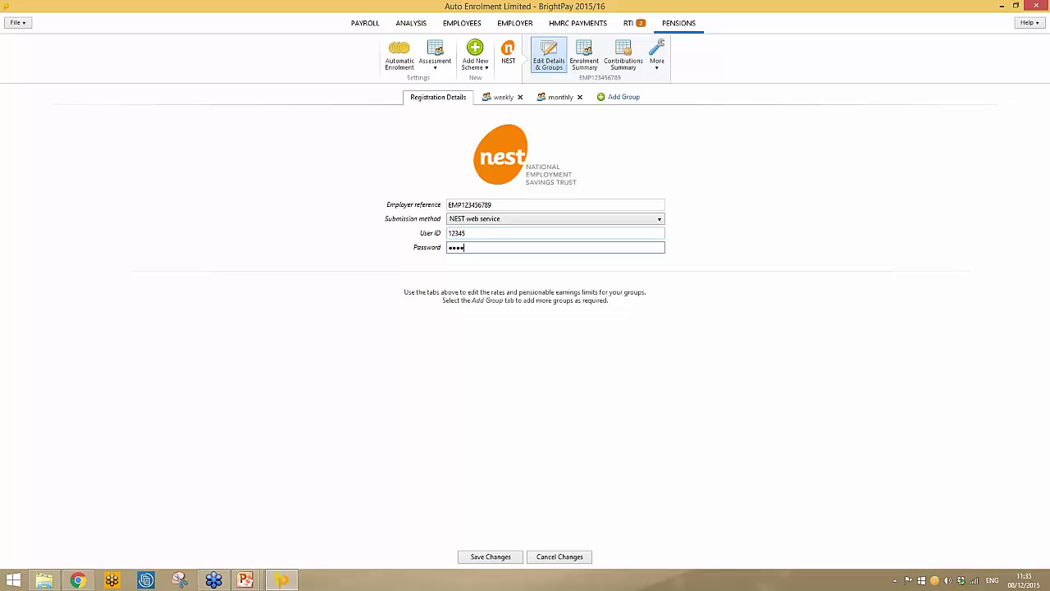
click(502, 558)
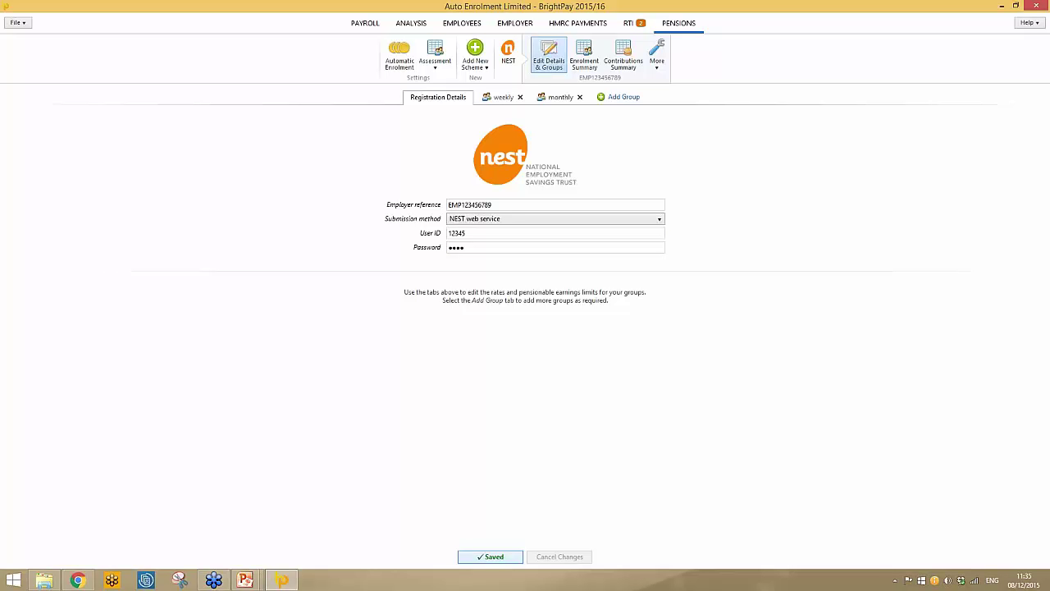
click(586, 54)
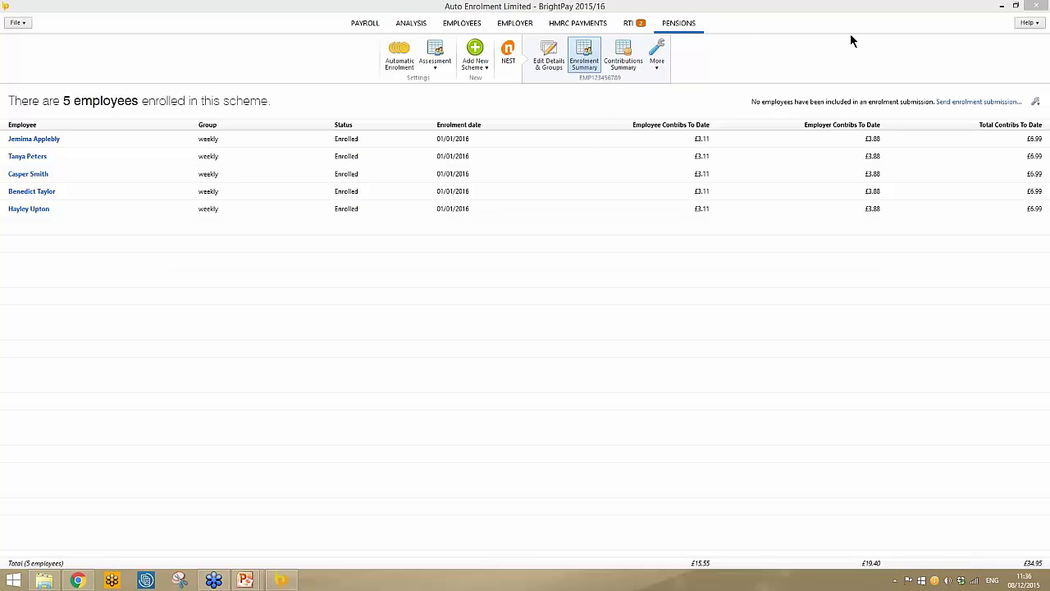
Start a NEST enrolment submission for all five employees, copying RBS as everyone's payment source.
click(959, 103)
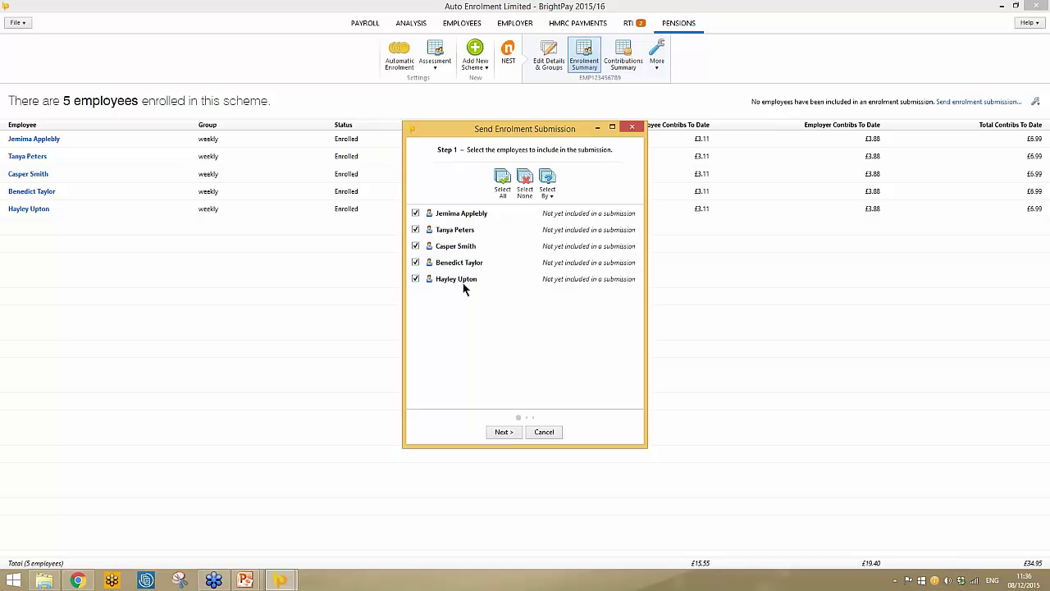
click(502, 431)
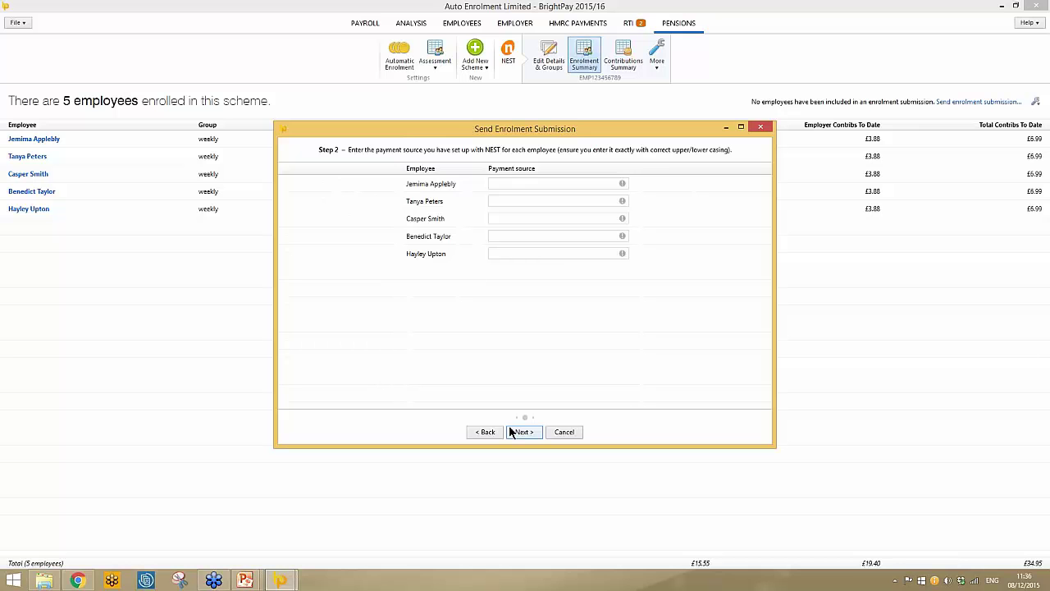
click(556, 183)
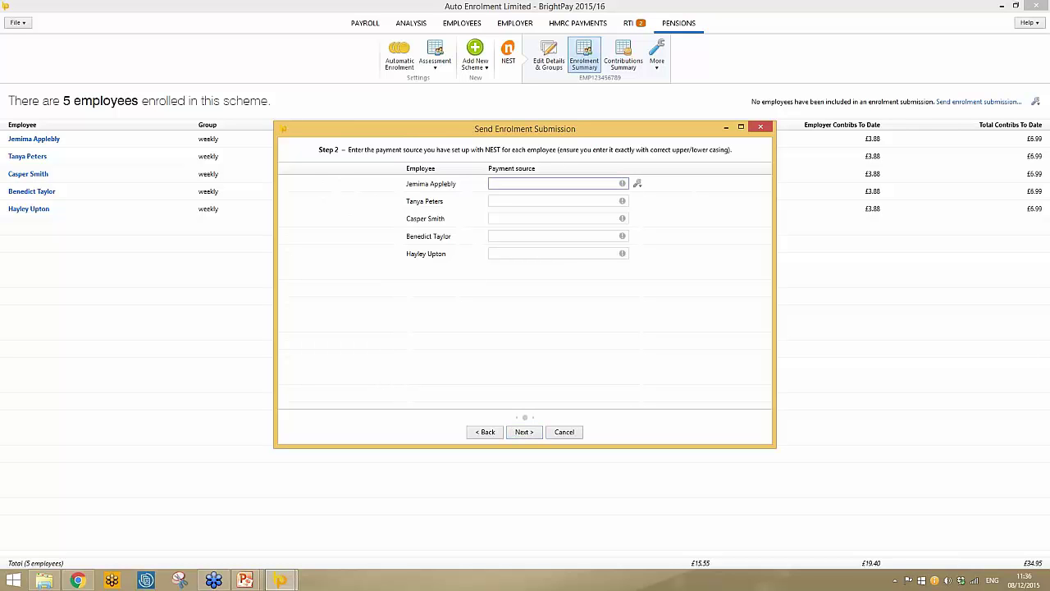
text(RBS)
click(638, 183)
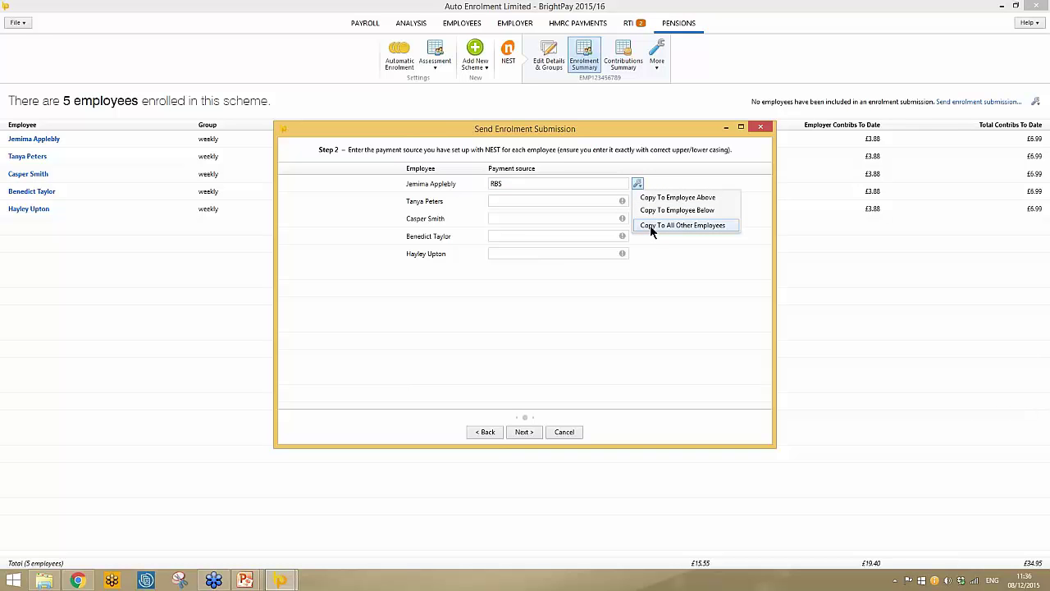
click(651, 226)
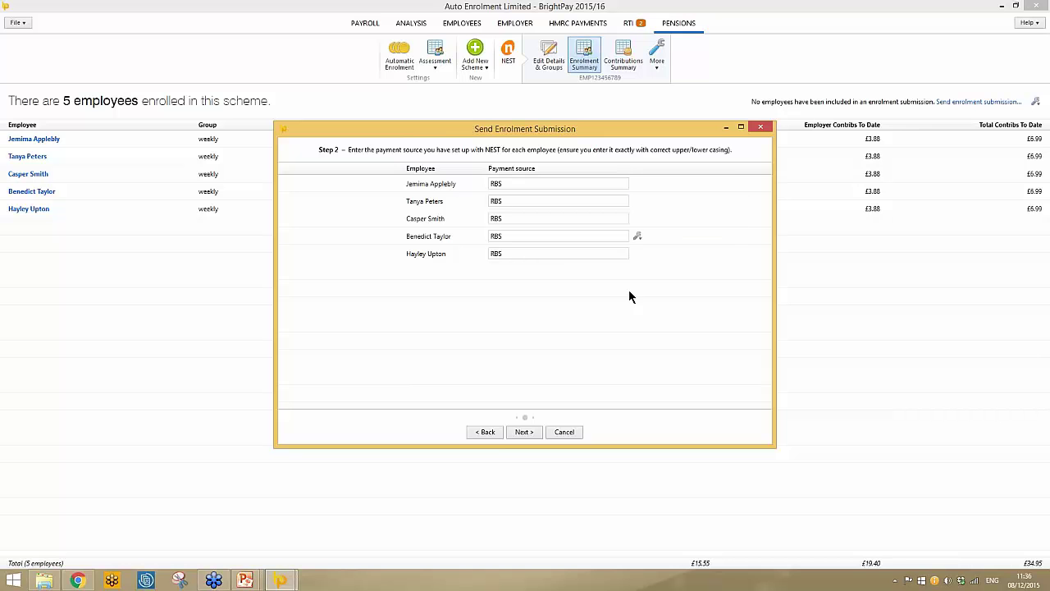
click(524, 432)
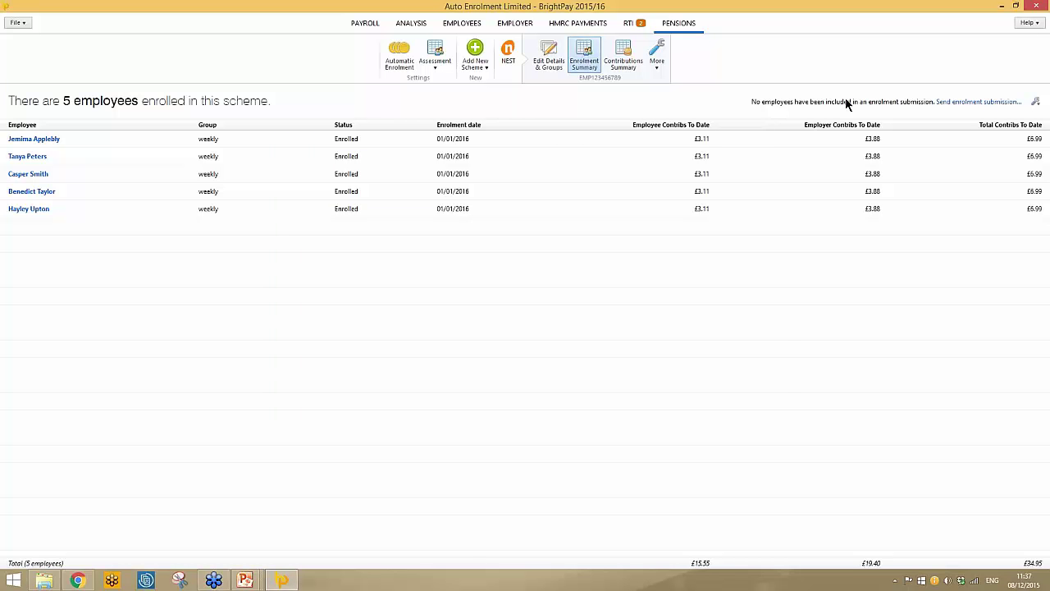
Mark all five employees as already included in an enrolment submission.
click(1036, 102)
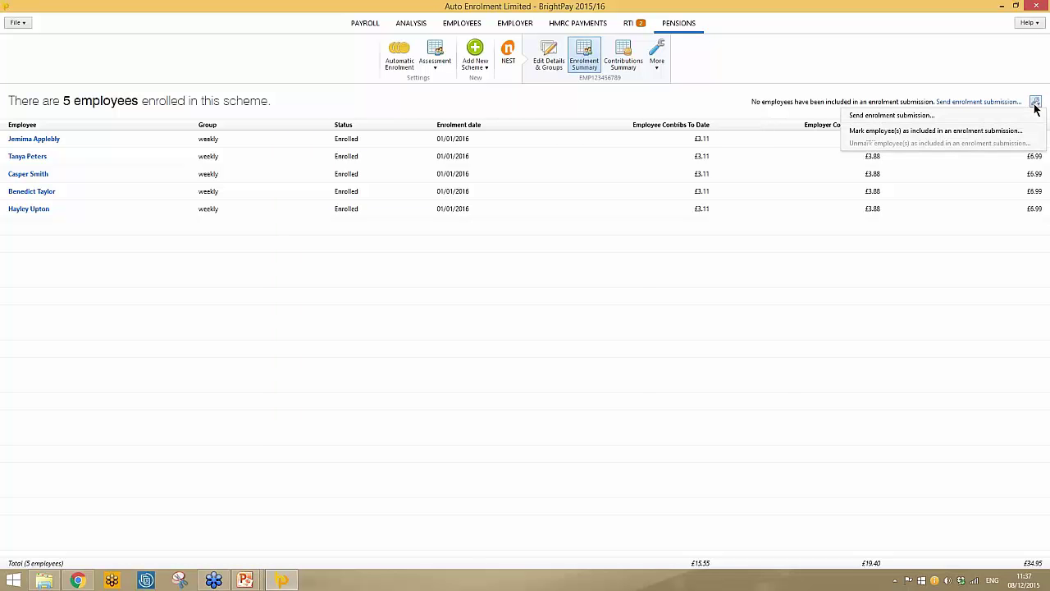
click(935, 132)
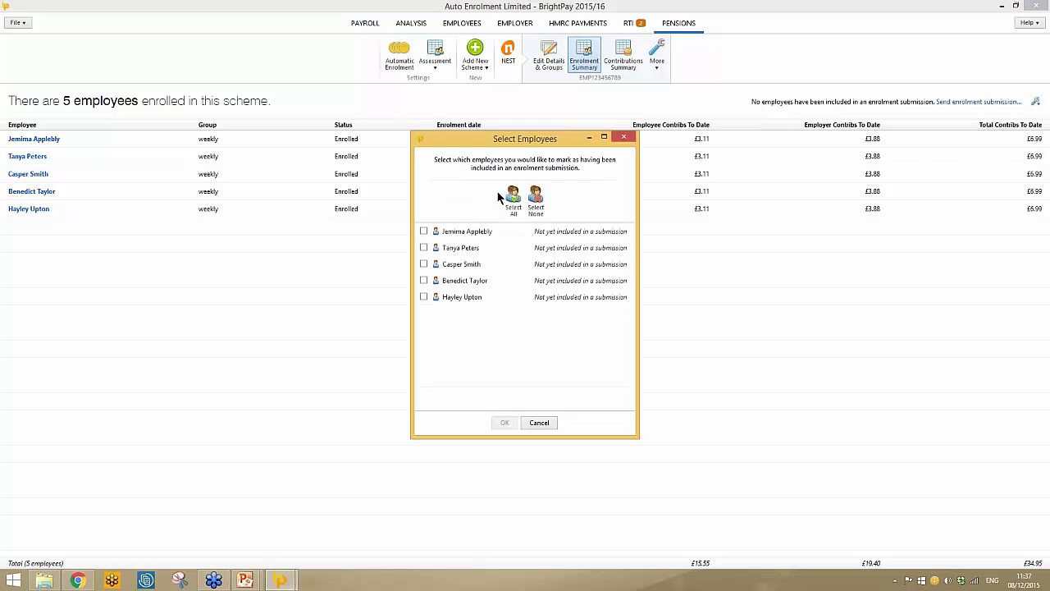
click(514, 199)
click(505, 423)
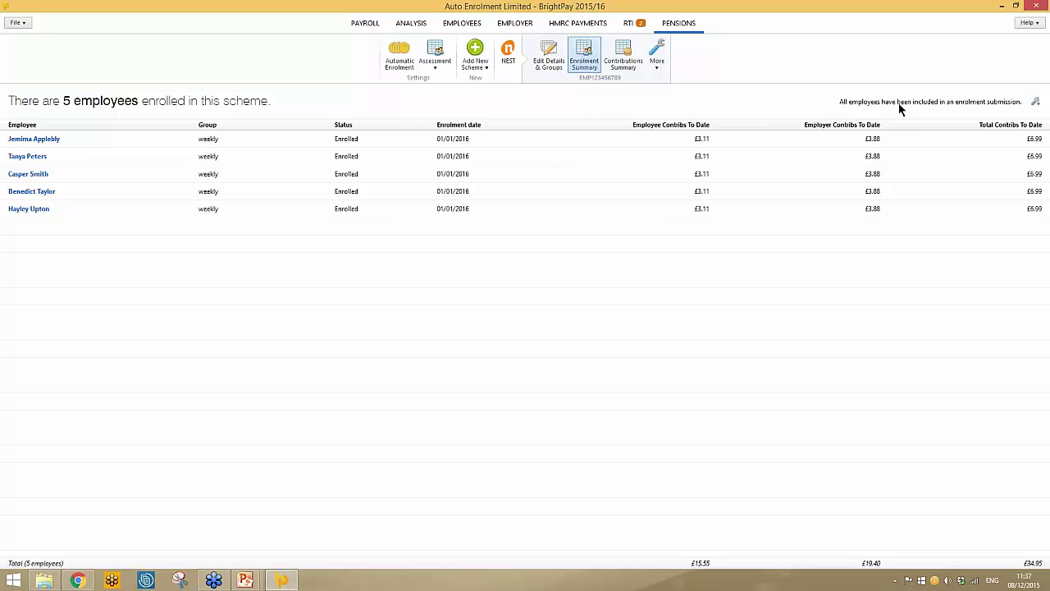
Start the Week 40 contributions submission with a payment due date of 22 January 2016.
click(624, 63)
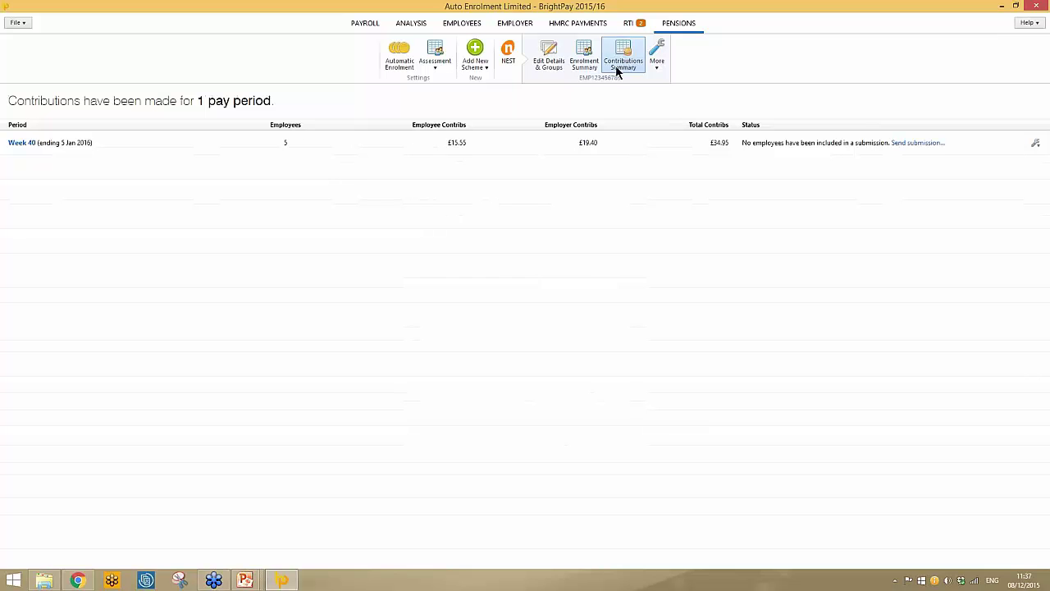
click(911, 144)
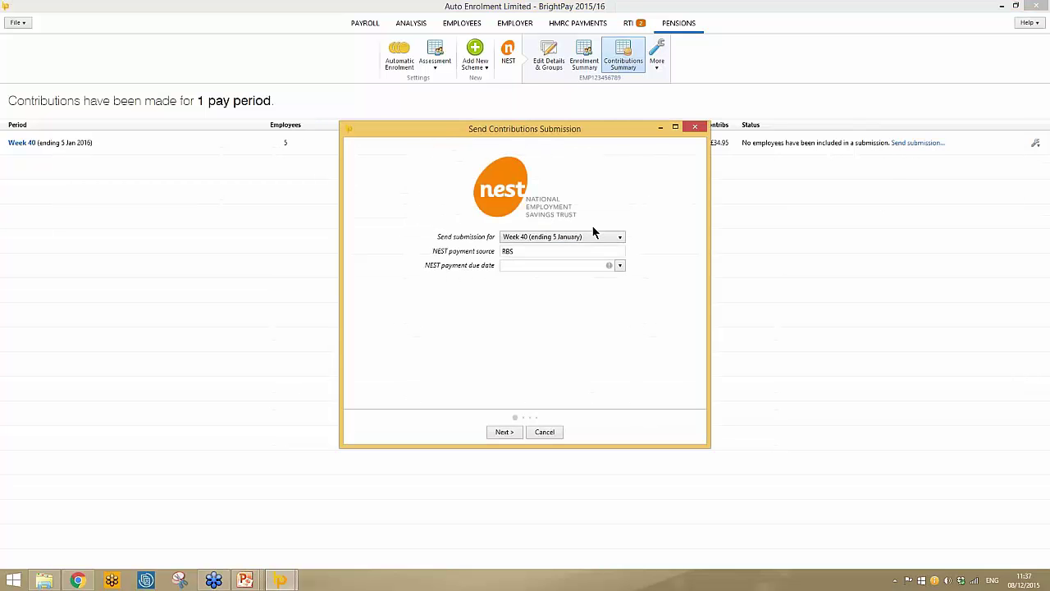
click(620, 266)
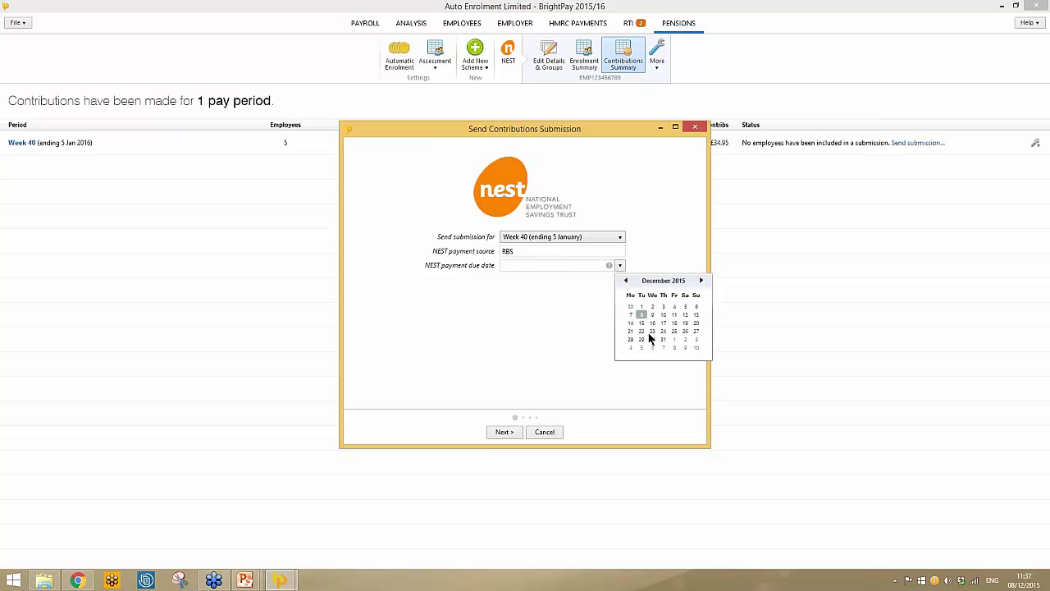
click(701, 281)
click(675, 332)
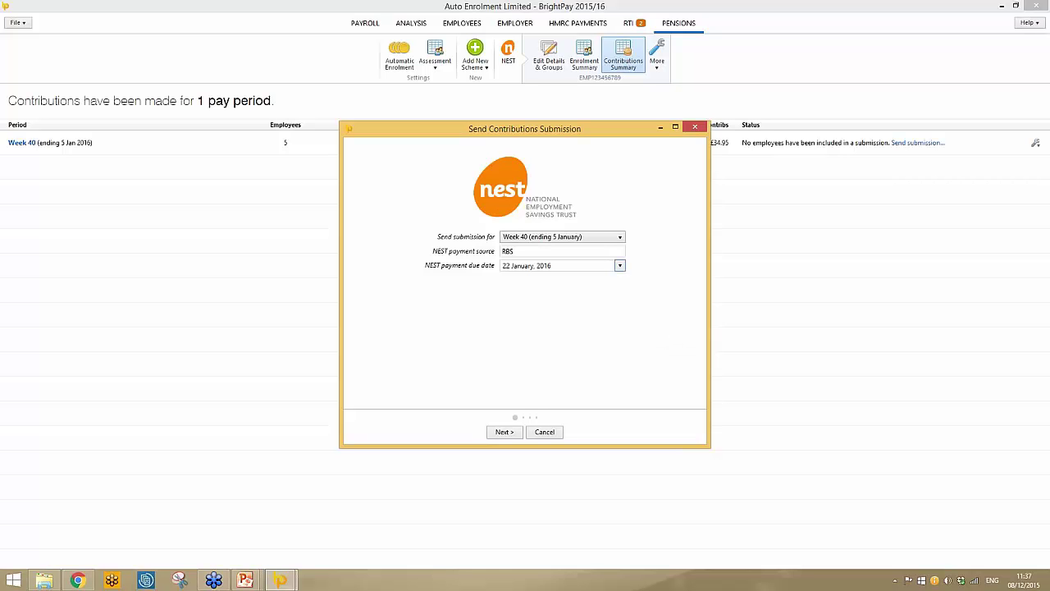
click(504, 432)
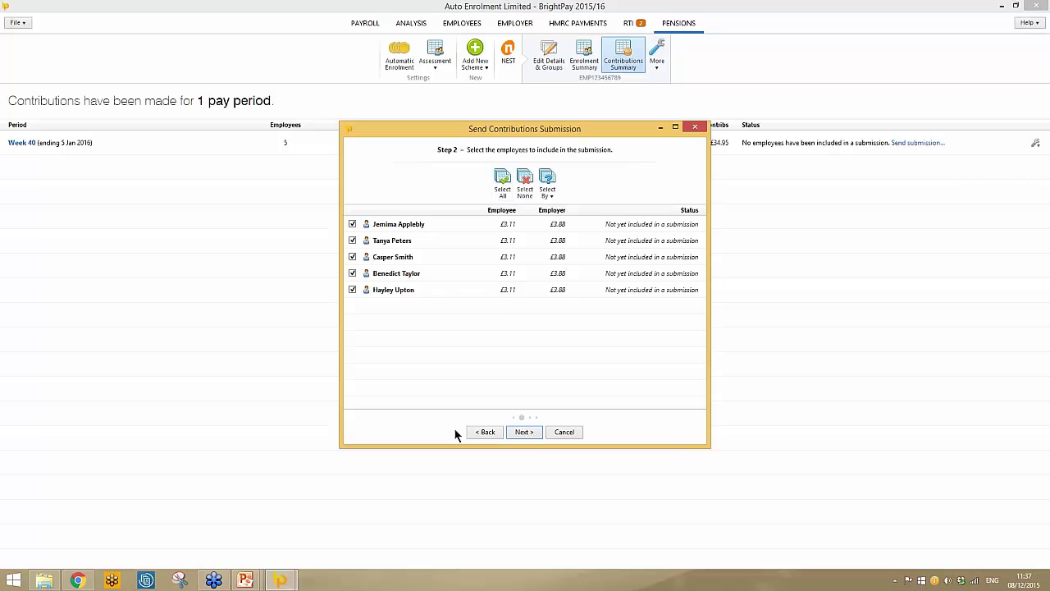
Leave the first employee's non-payment reason as Not applicable, preview the file, and cancel.
click(530, 435)
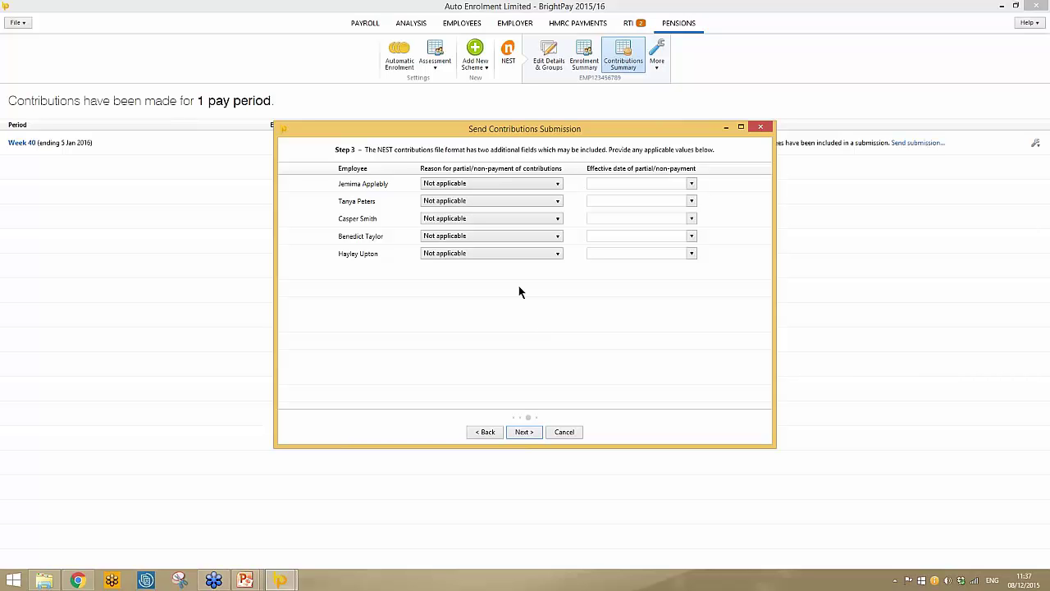
click(536, 183)
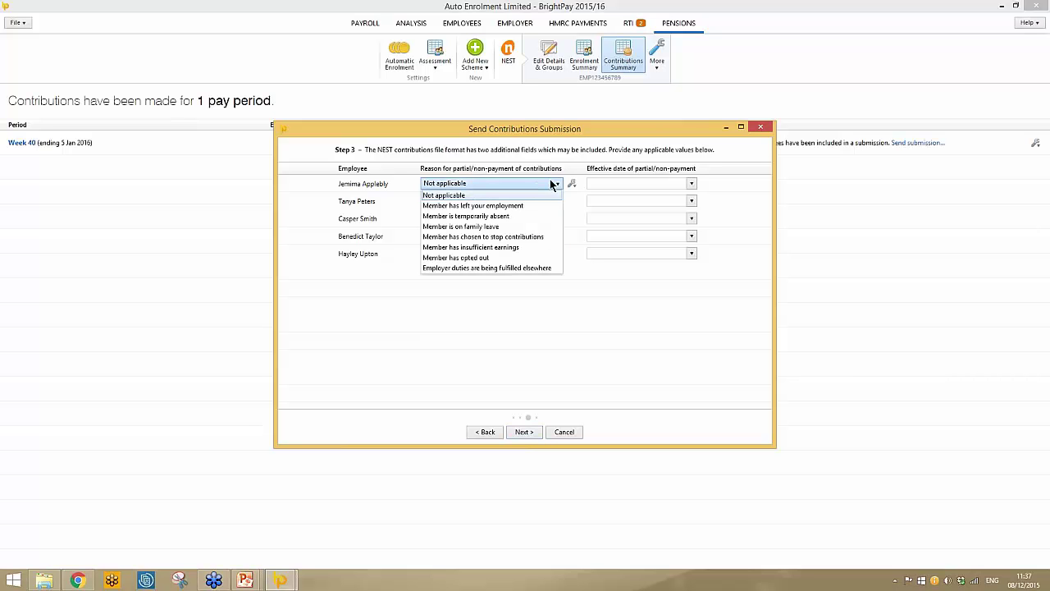
click(559, 164)
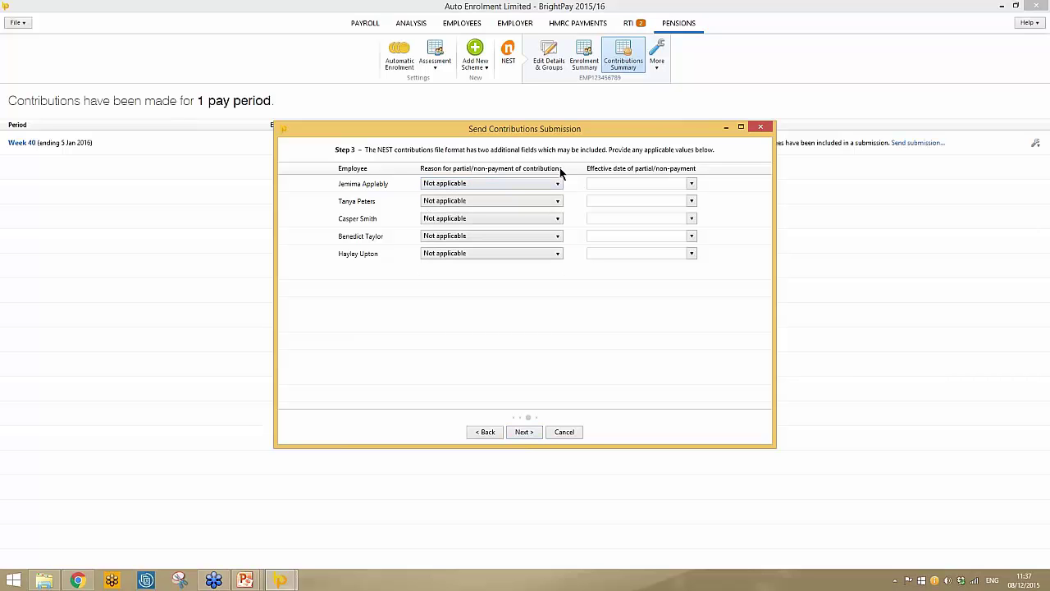
click(524, 431)
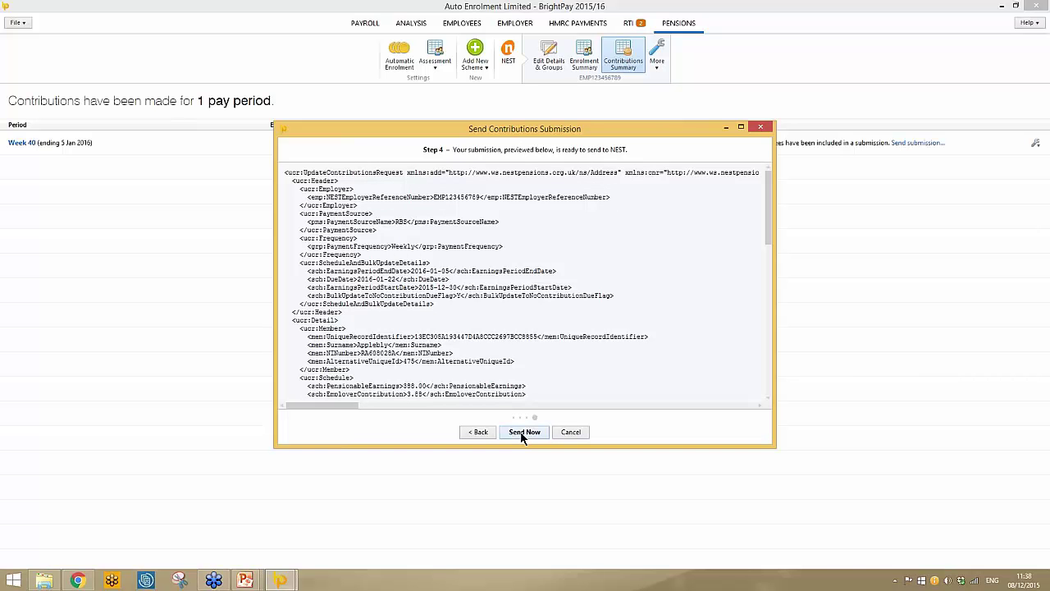
click(563, 433)
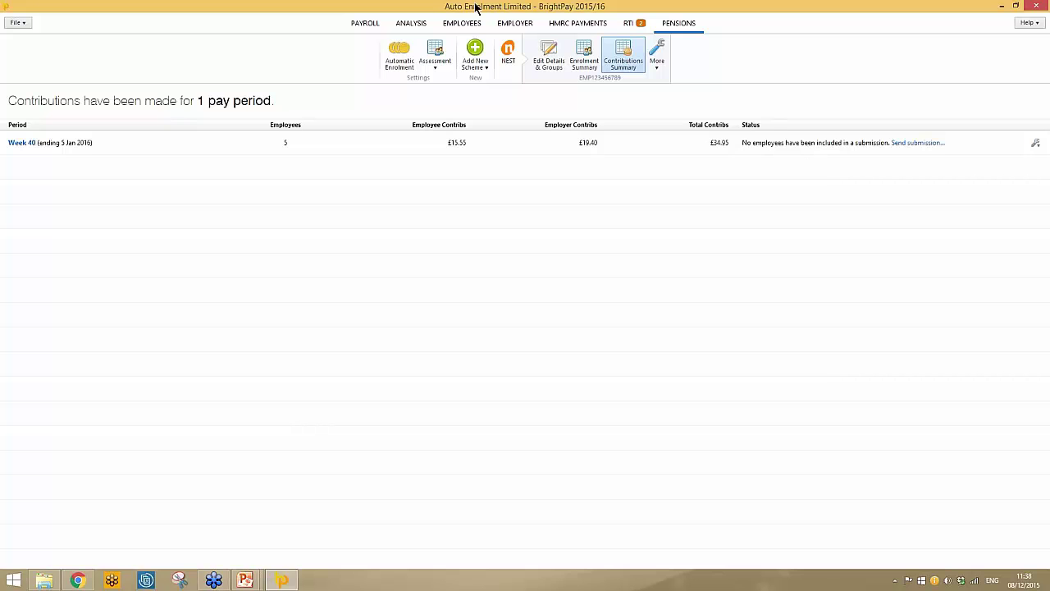
Open the first employee's record and her automatic enrolment status.
click(458, 25)
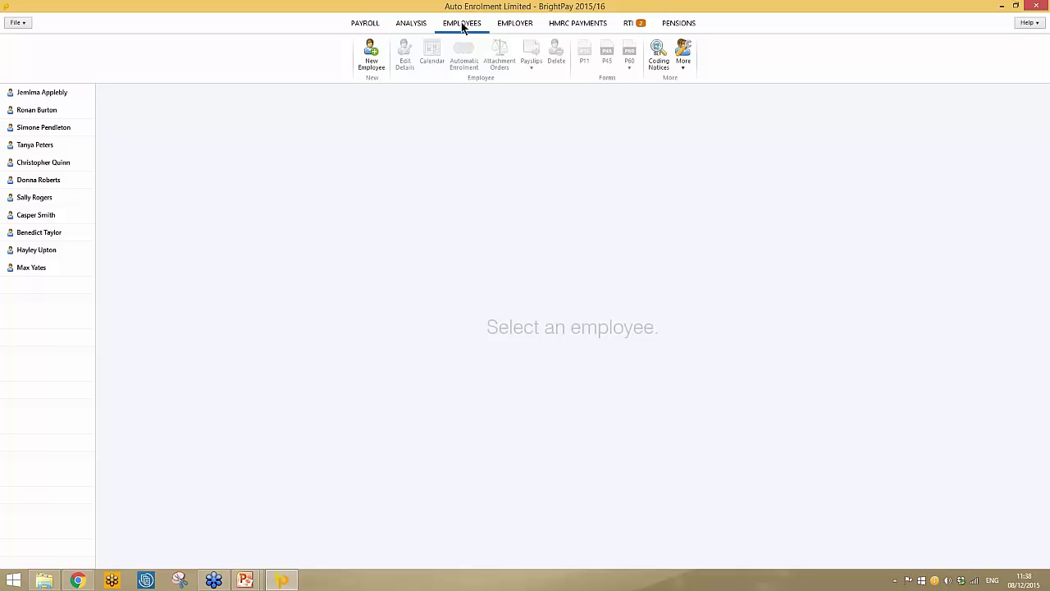
click(60, 91)
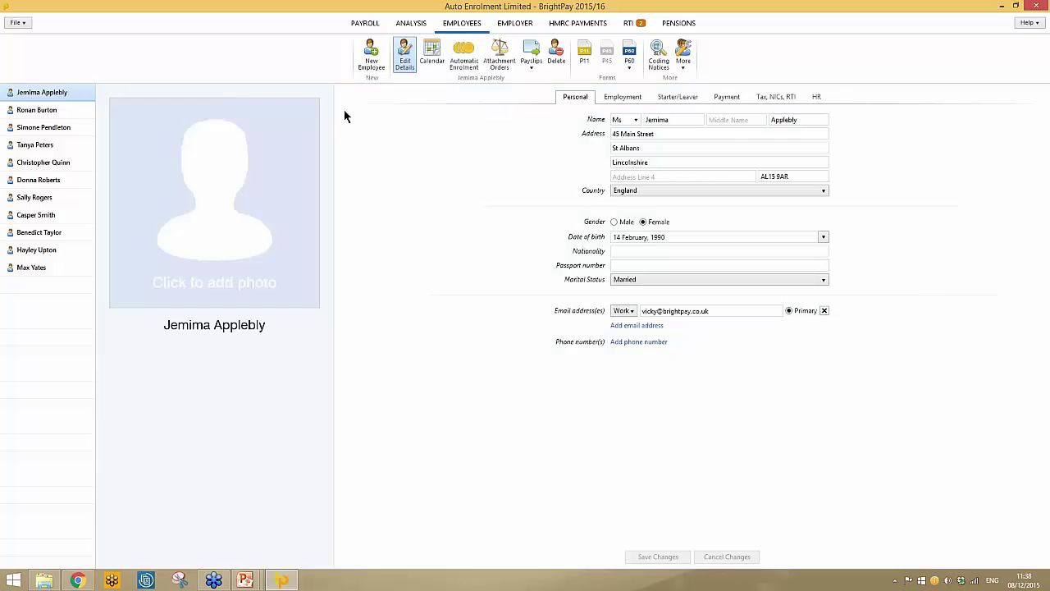
click(471, 65)
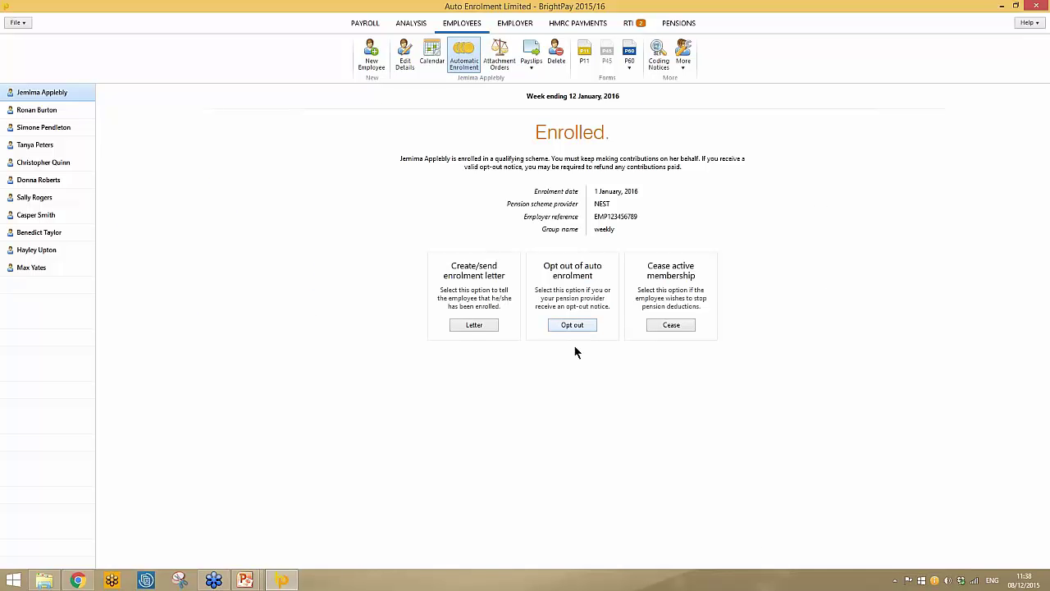
Opt her out from 6 January 2016 with a refund and an opt-out reference, then return to payroll.
click(574, 325)
click(548, 361)
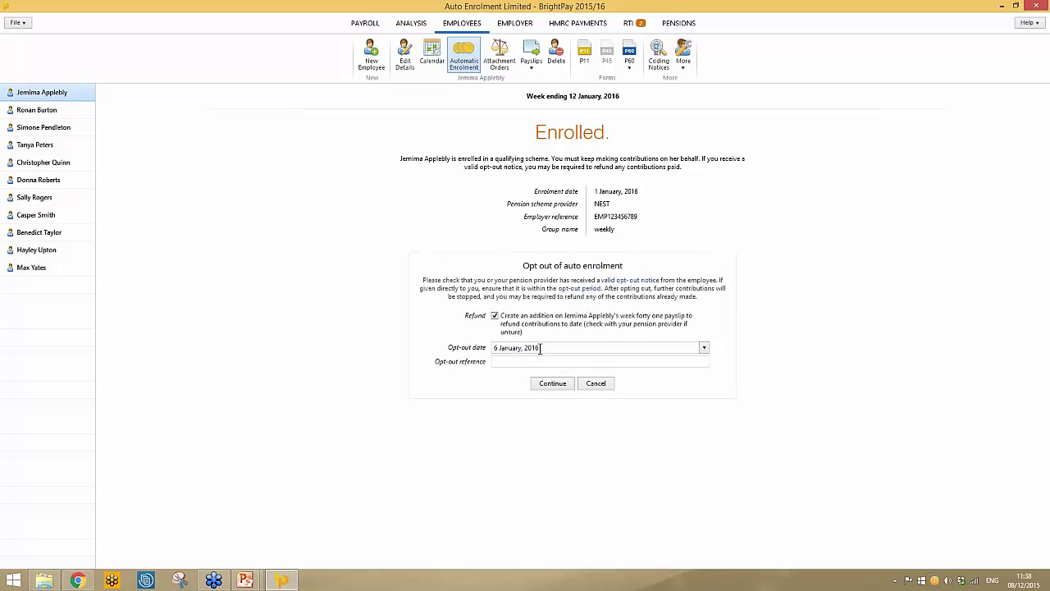
click(540, 347)
click(512, 362)
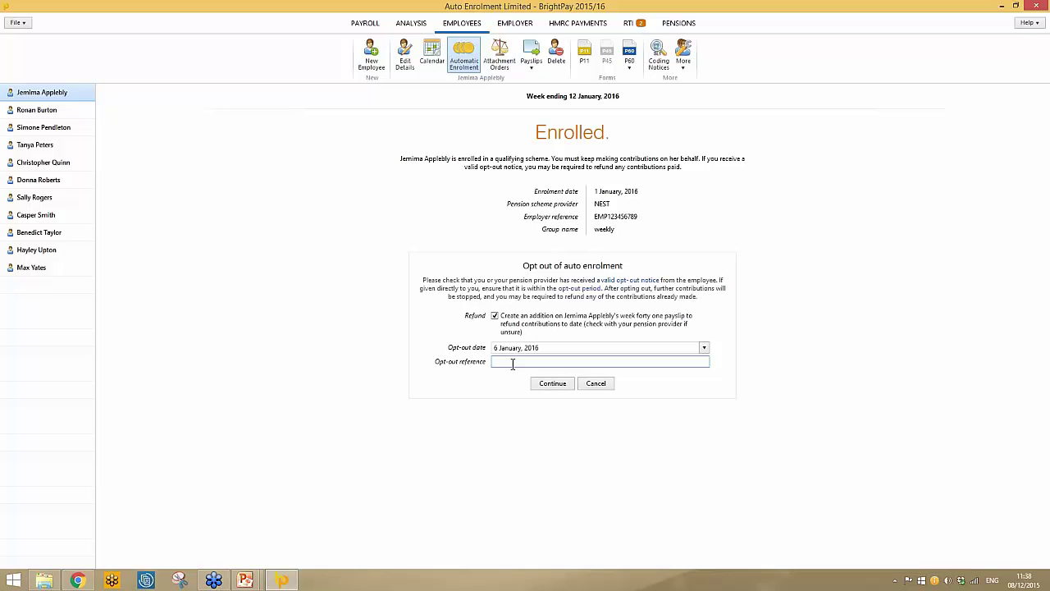
text(abc123)
click(538, 384)
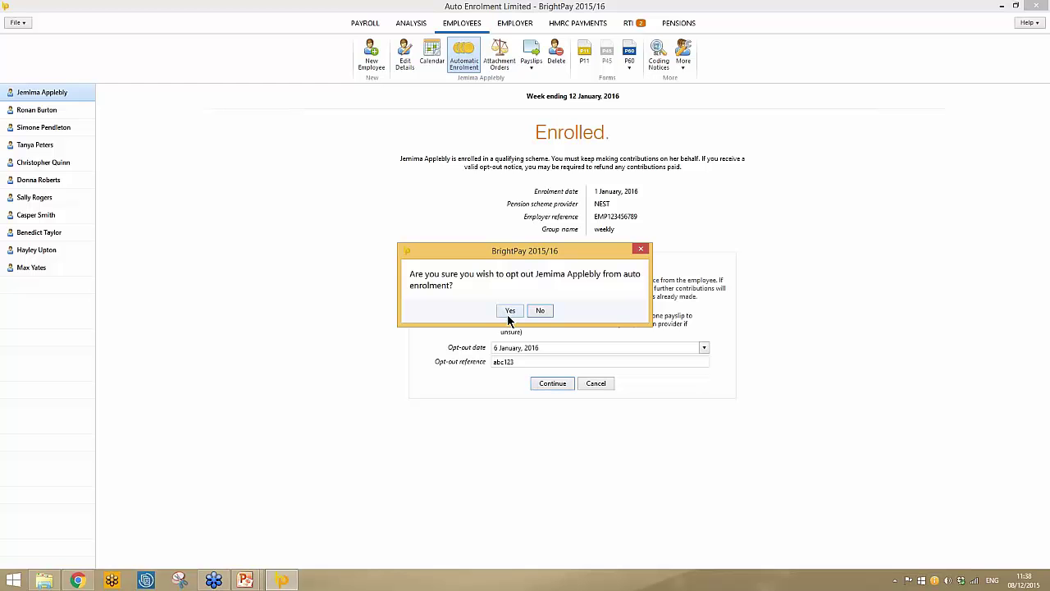
click(509, 311)
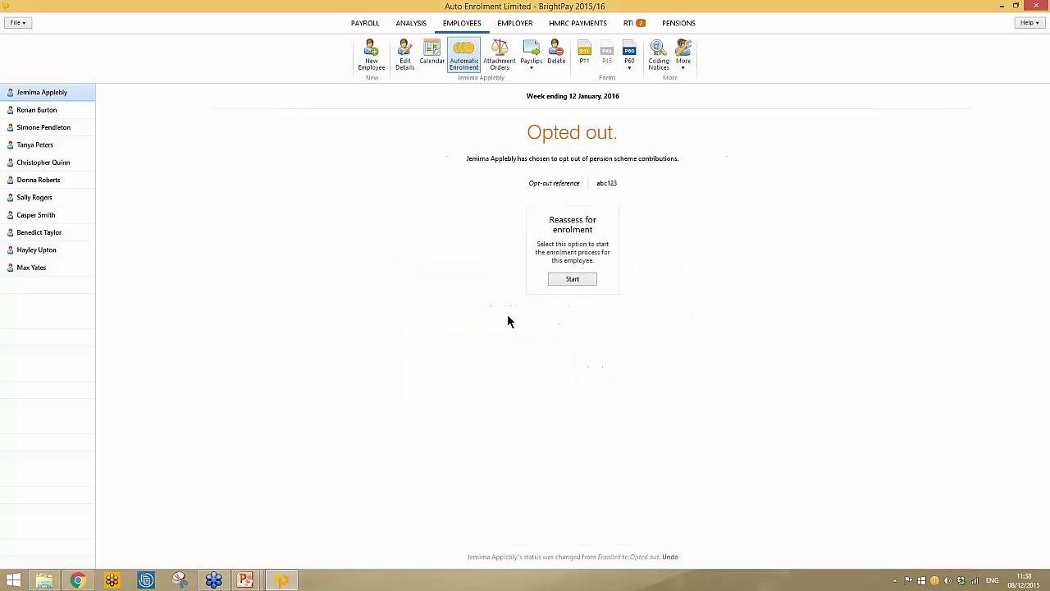
click(352, 27)
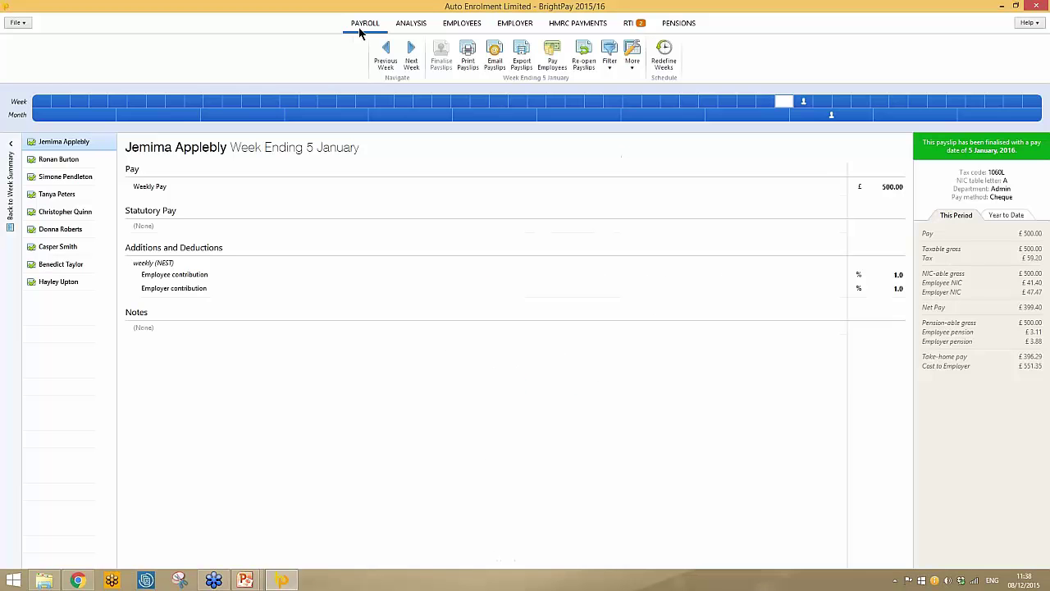
Check her week ending 12 January payslip shows the £3.11 pension refund, then go to ANALYSIS.
click(804, 102)
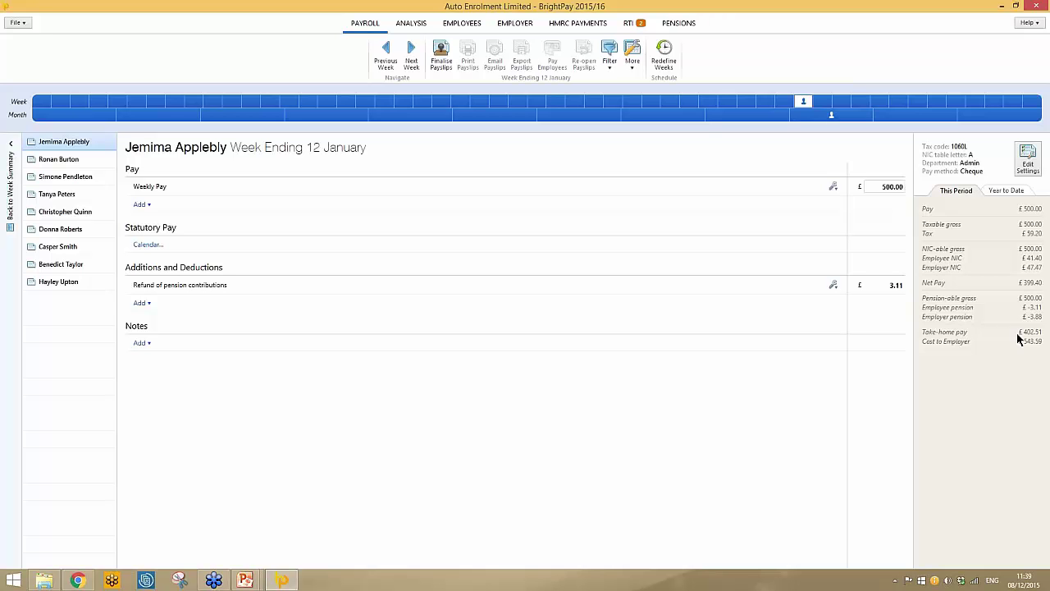
click(421, 27)
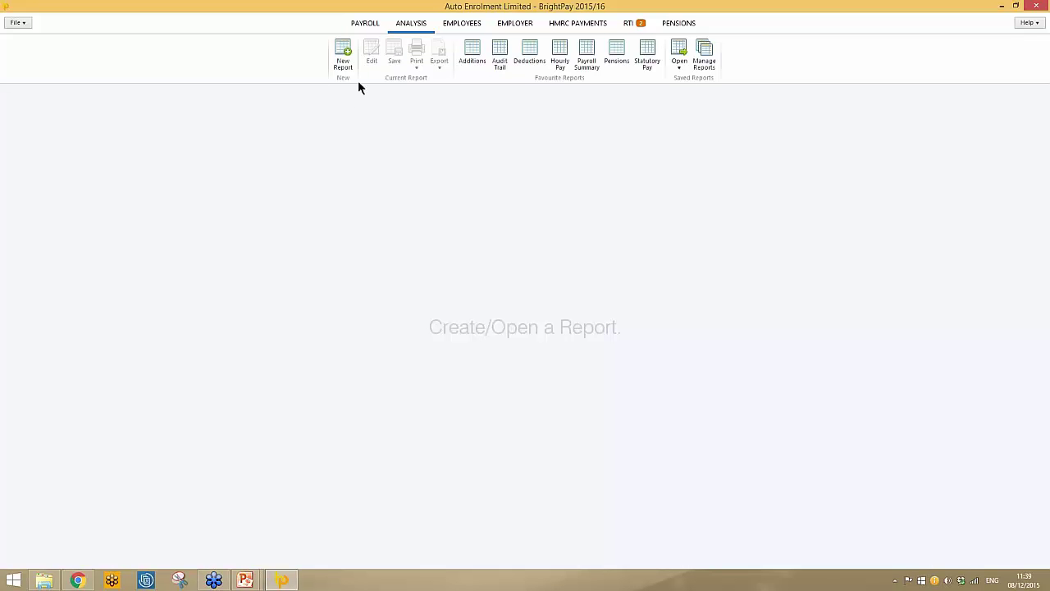
Start a new report with the weekly NEST qualifying earnings, contribution percentage and contribution columns.
click(342, 60)
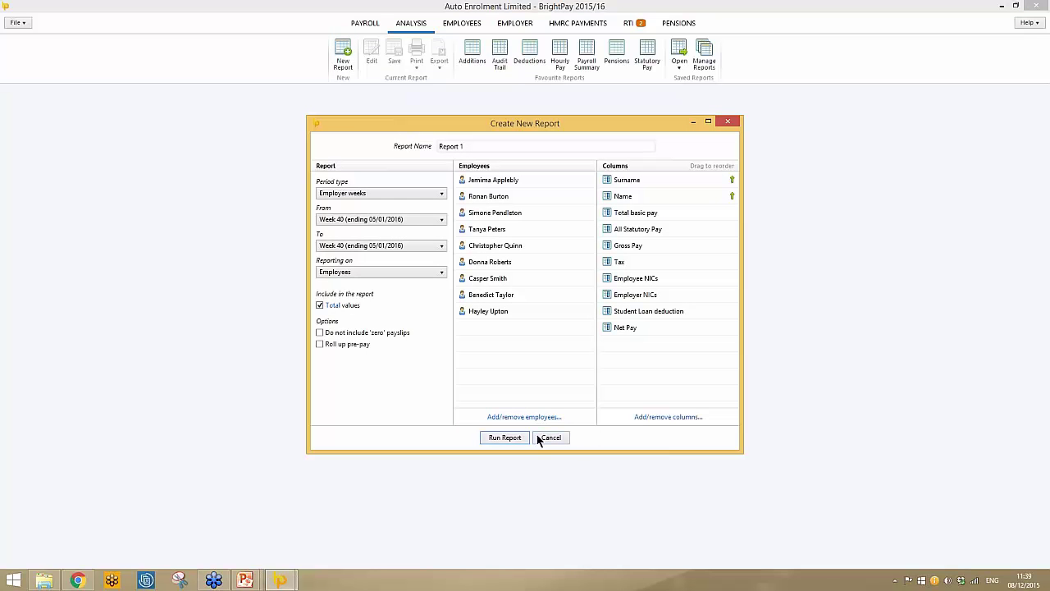
click(646, 419)
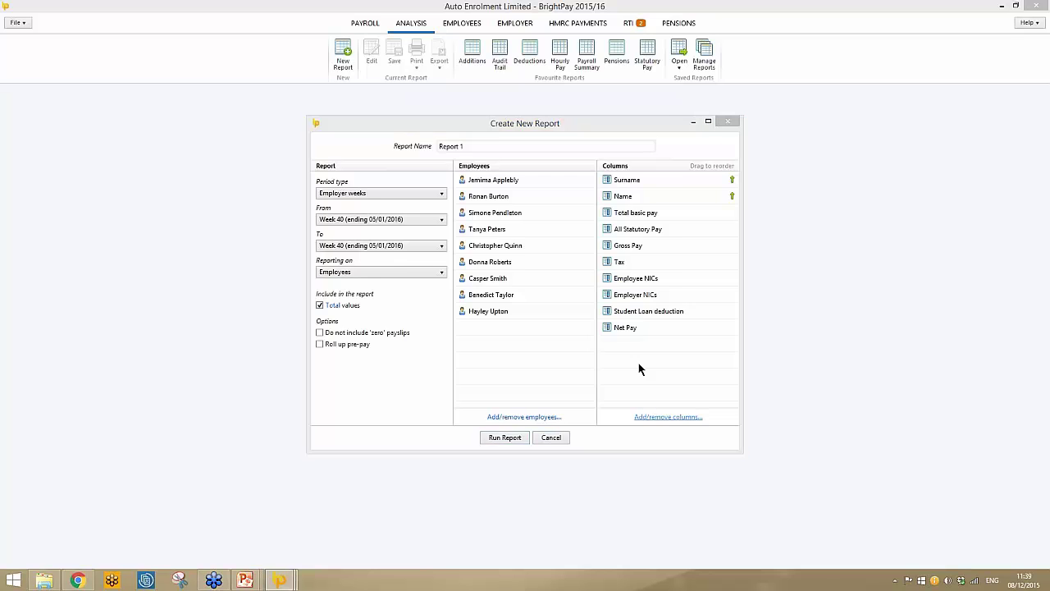
click(496, 180)
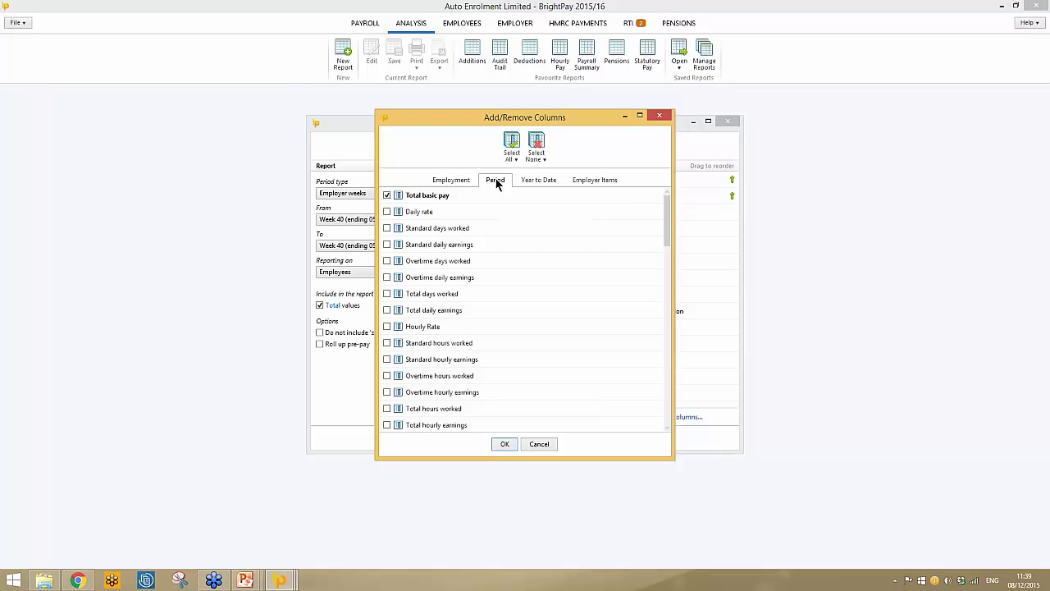
drag(668, 235, 668, 384)
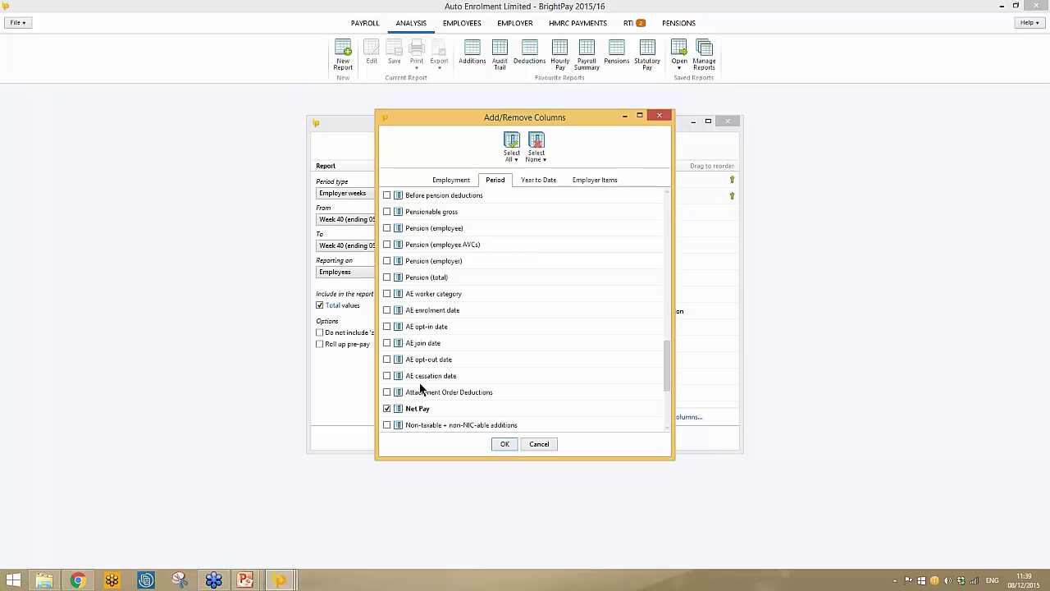
click(601, 182)
drag(668, 240, 675, 343)
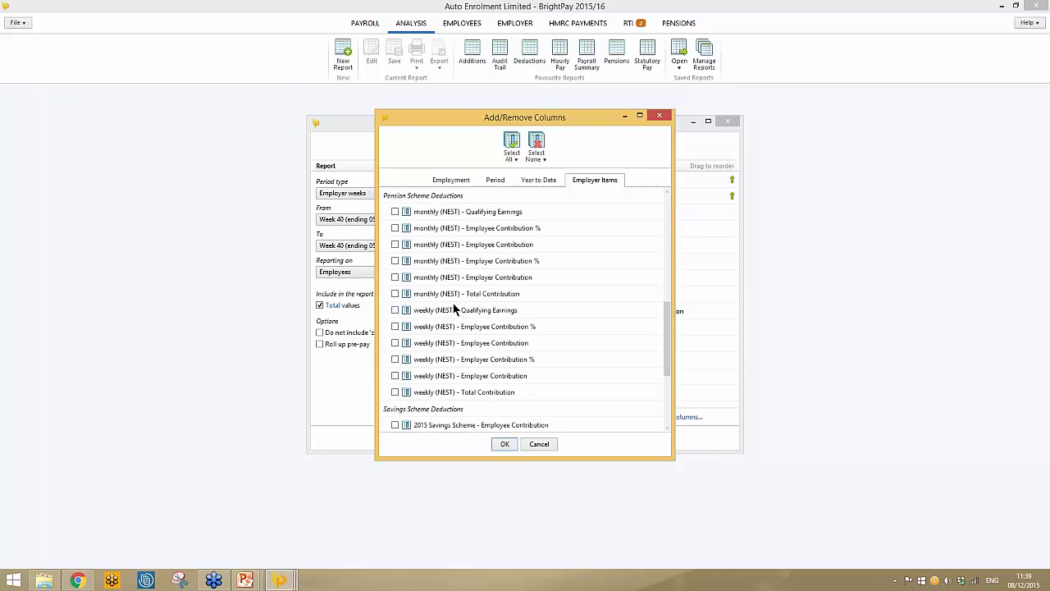
click(395, 310)
click(395, 326)
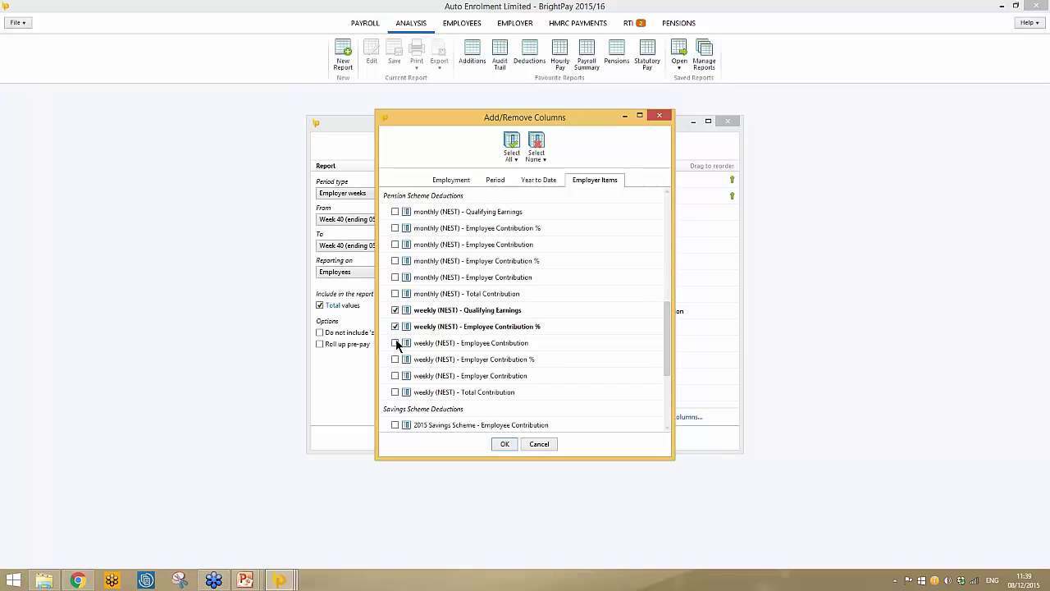
click(395, 343)
click(395, 360)
click(395, 376)
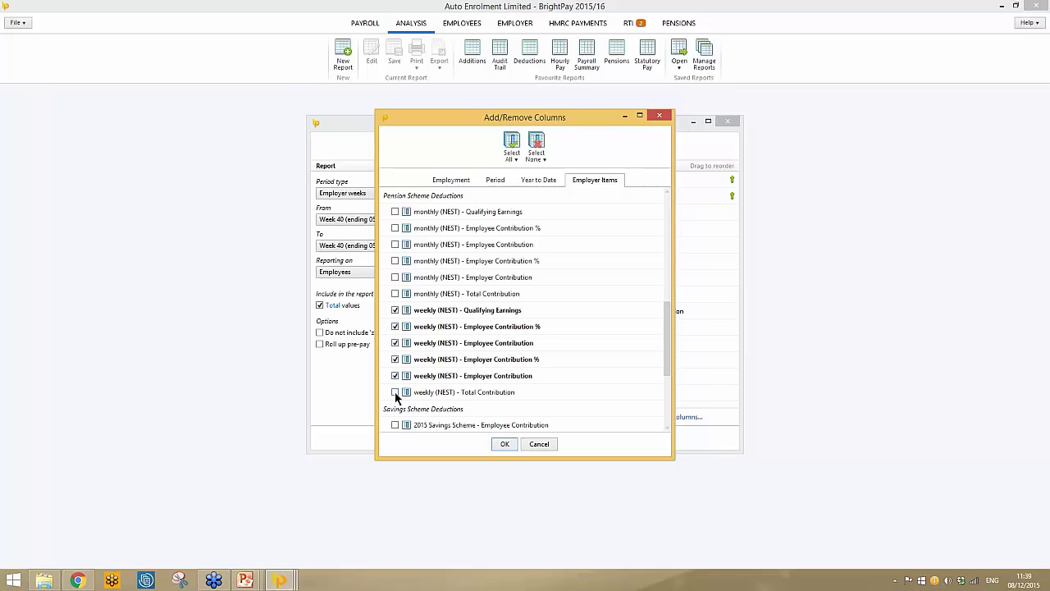
click(396, 392)
Clear all Period and Year to Date columns, then run the week 40 report.
click(492, 182)
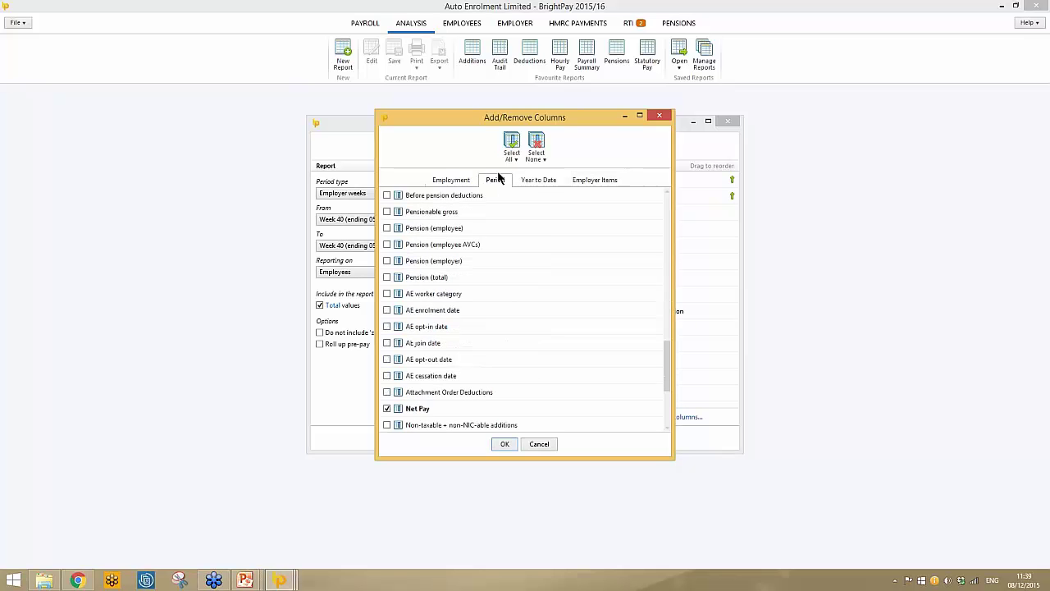
click(538, 156)
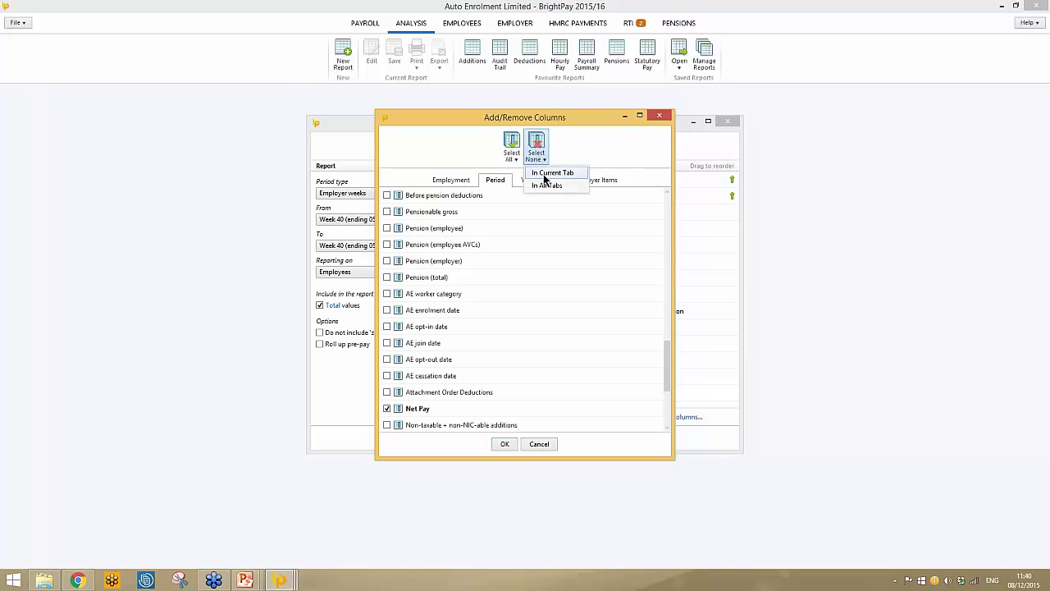
click(543, 170)
click(532, 180)
click(531, 157)
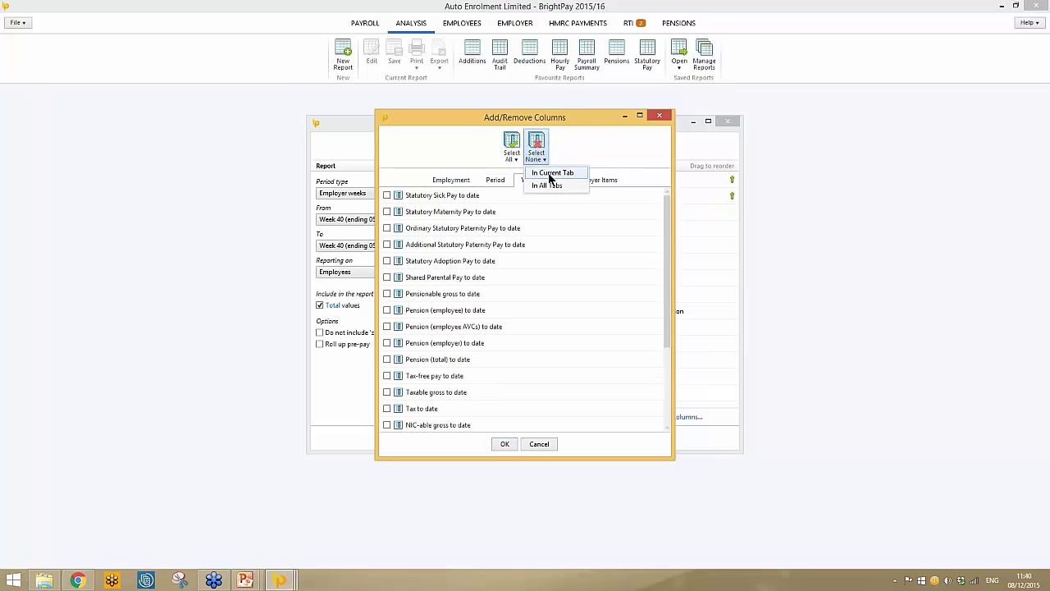
click(537, 170)
click(504, 444)
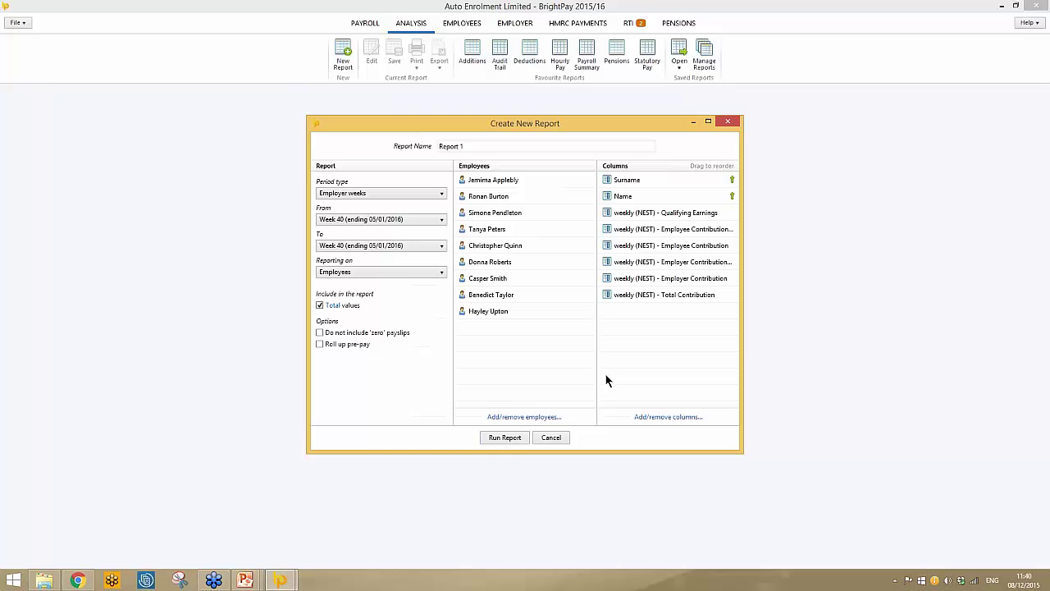
click(517, 440)
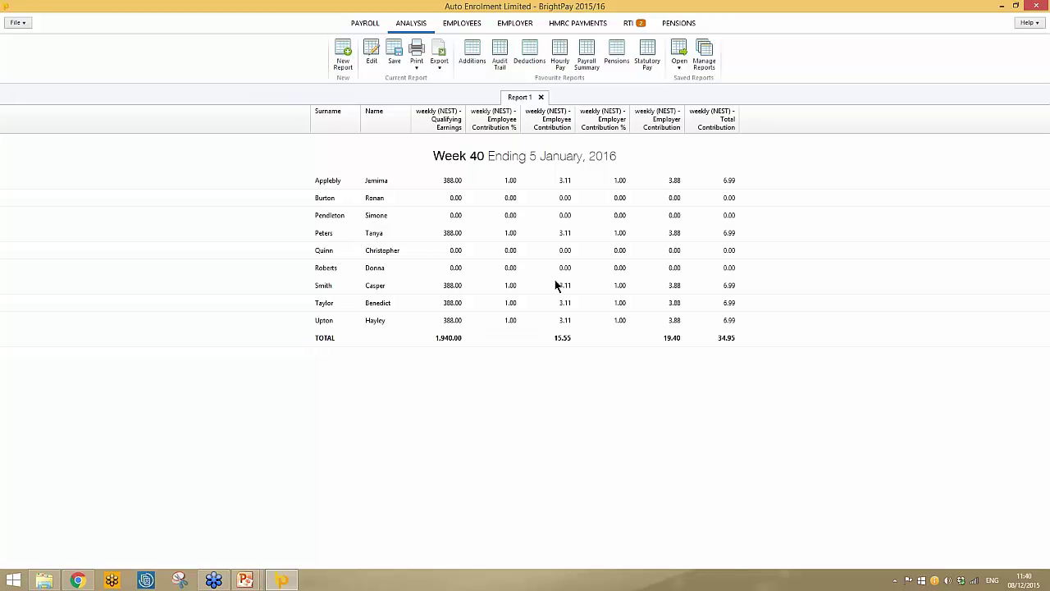
Save the week 40 NEST report as favourite 'Report 1' and show the £34.95 pensions summary.
click(397, 55)
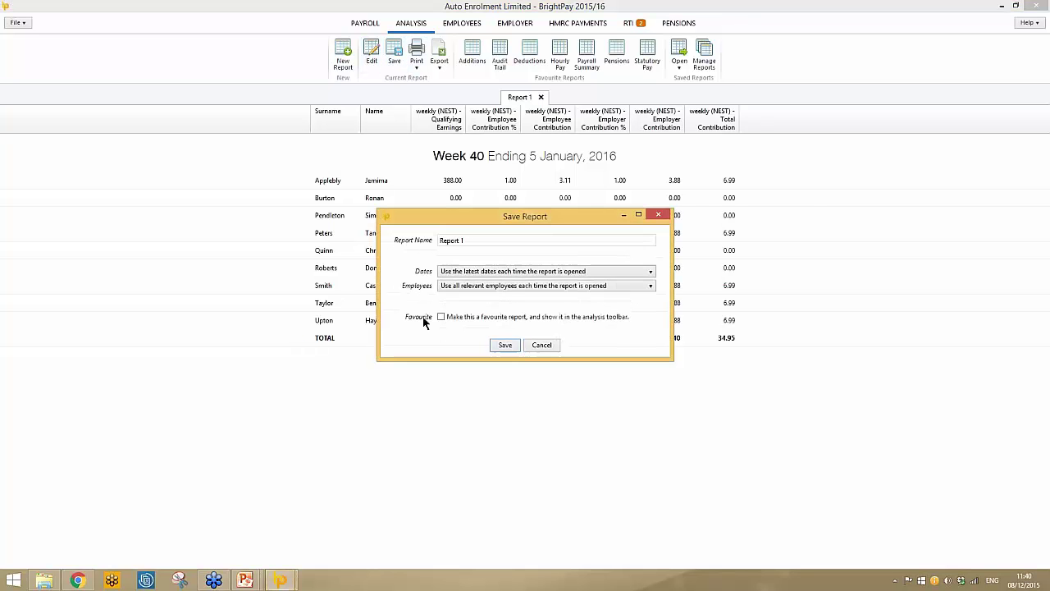
click(441, 316)
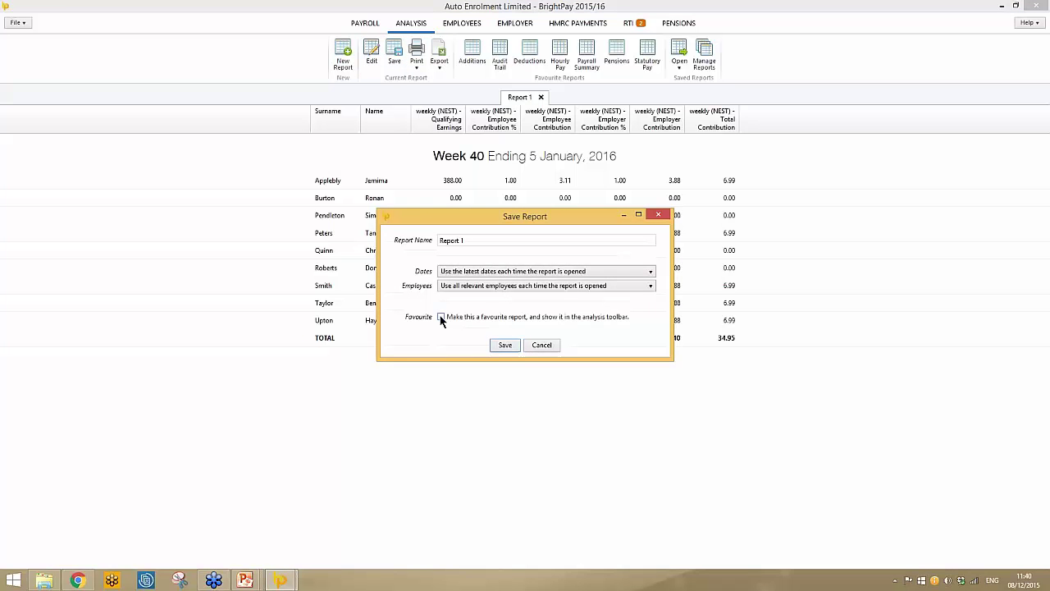
click(497, 343)
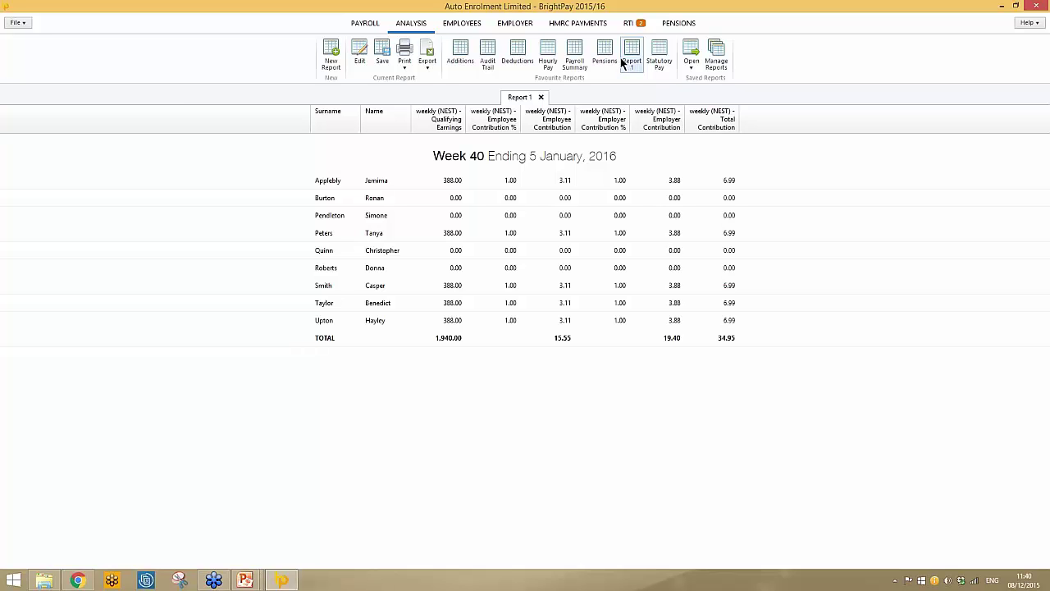
click(679, 25)
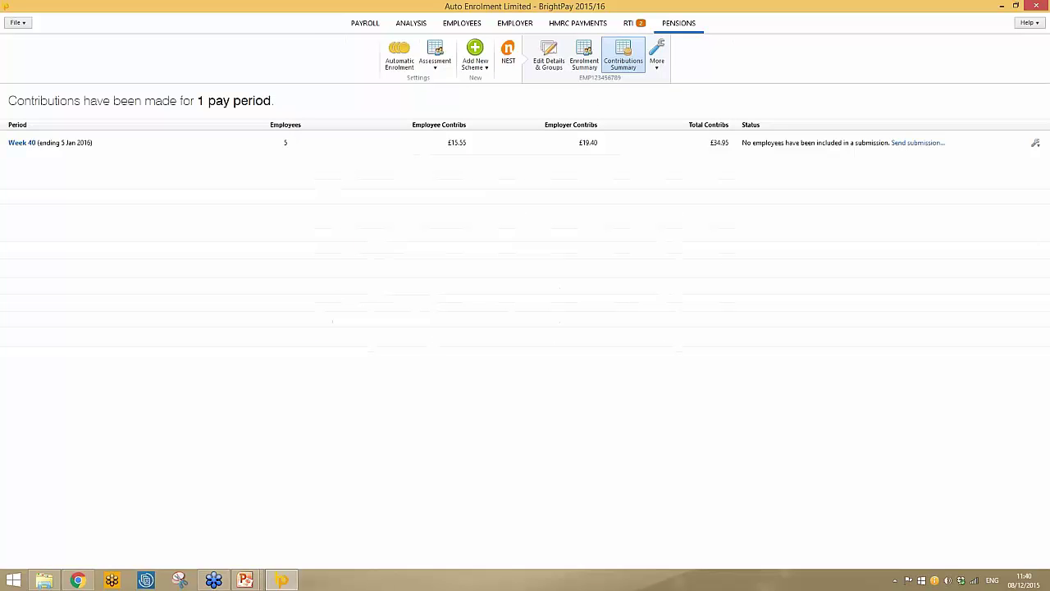
Switch off the postponement notice, enrolment letter and Right to Opt In reminders, then return to payroll.
click(402, 58)
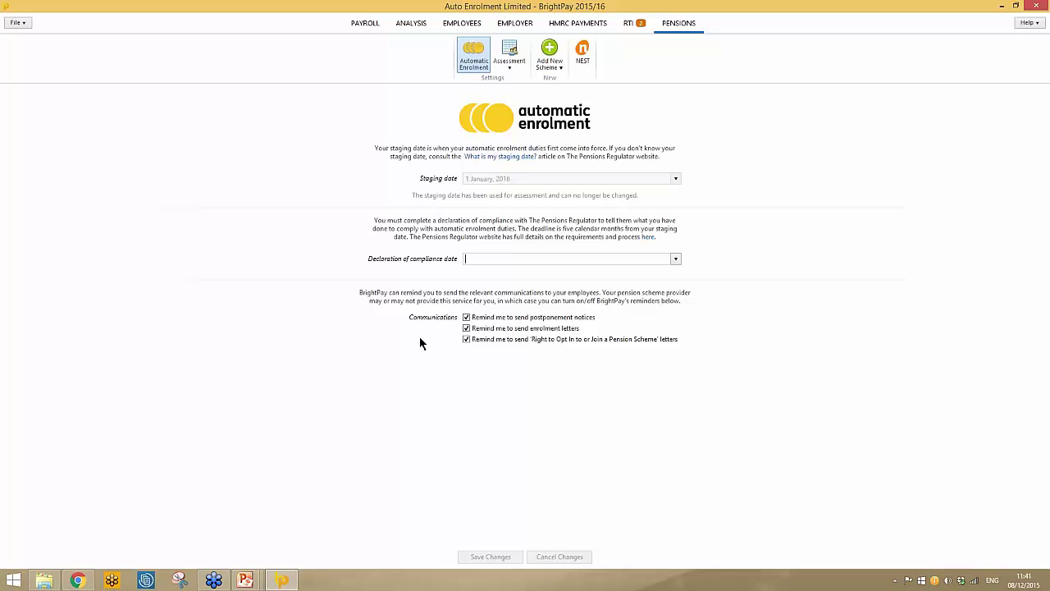
click(466, 316)
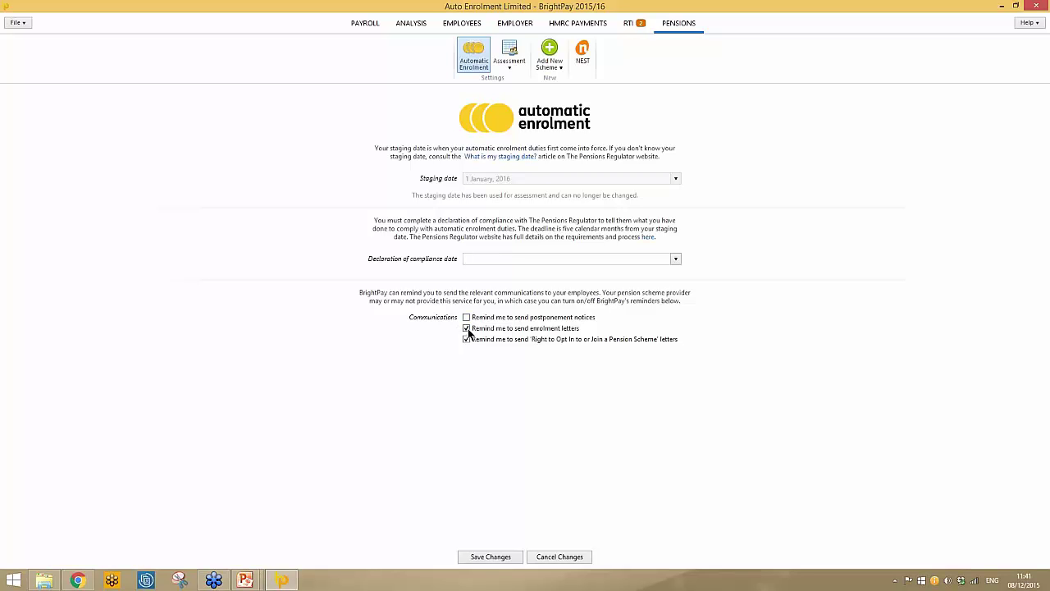
click(466, 329)
click(466, 339)
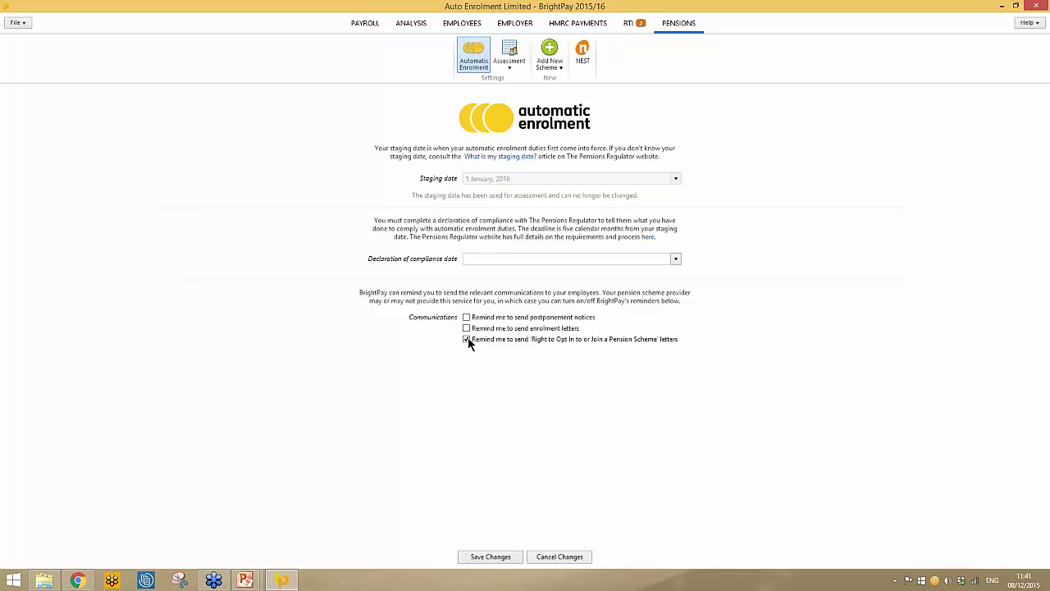
click(492, 557)
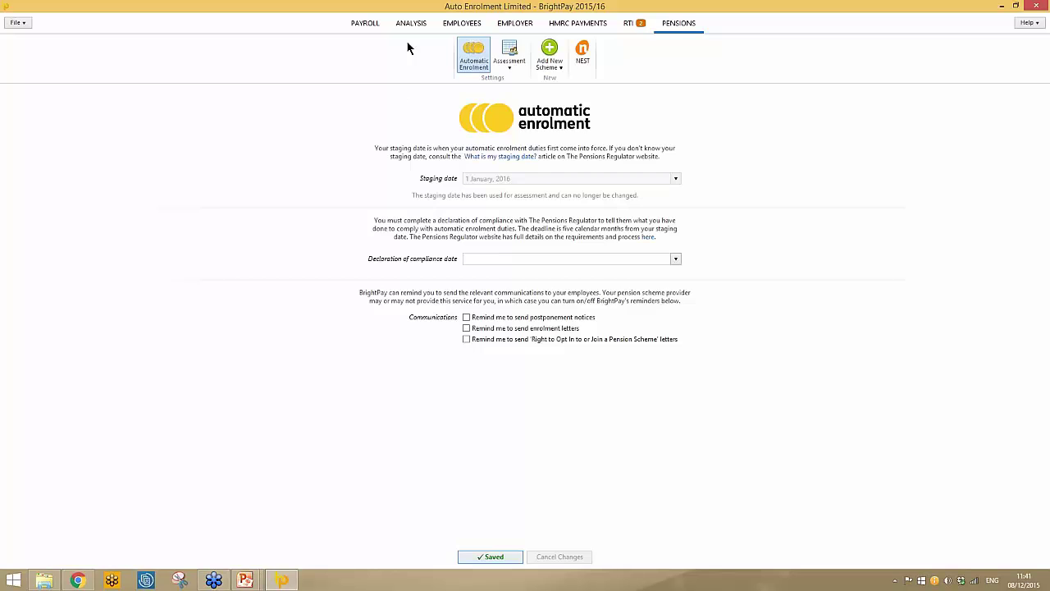
click(366, 24)
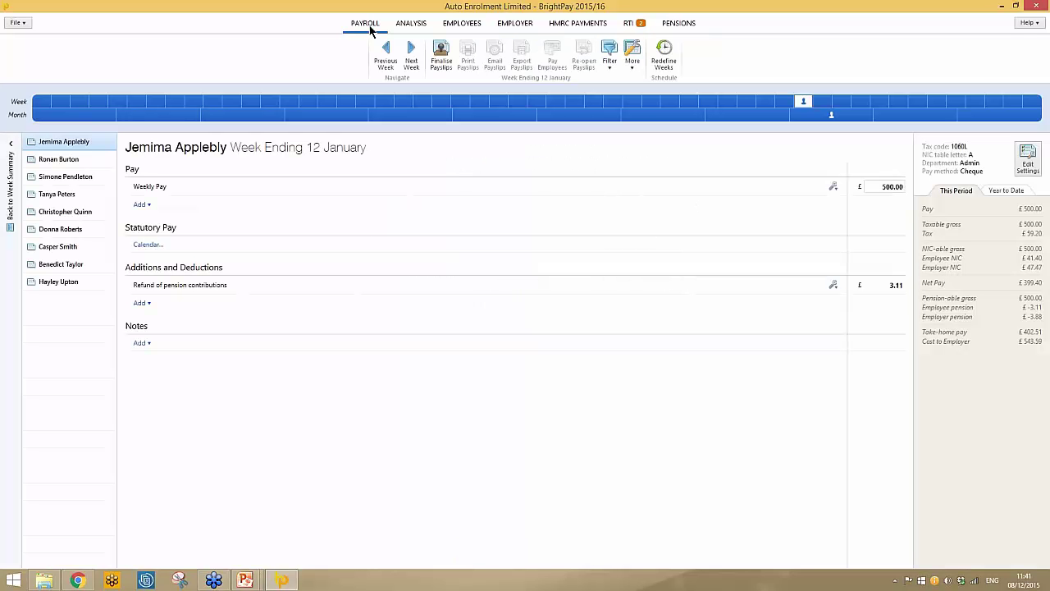